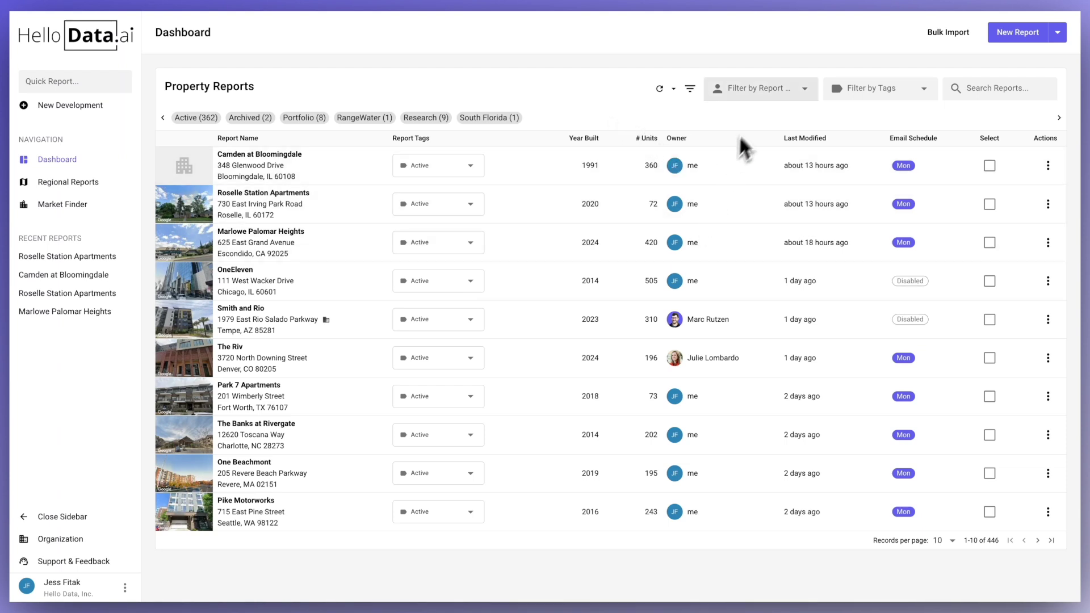
# - Check the Report Owner filter, select Camden at Bloomingdale and Roselle Station Apartments, and view Bulk Actions
pyautogui.click(780, 100)
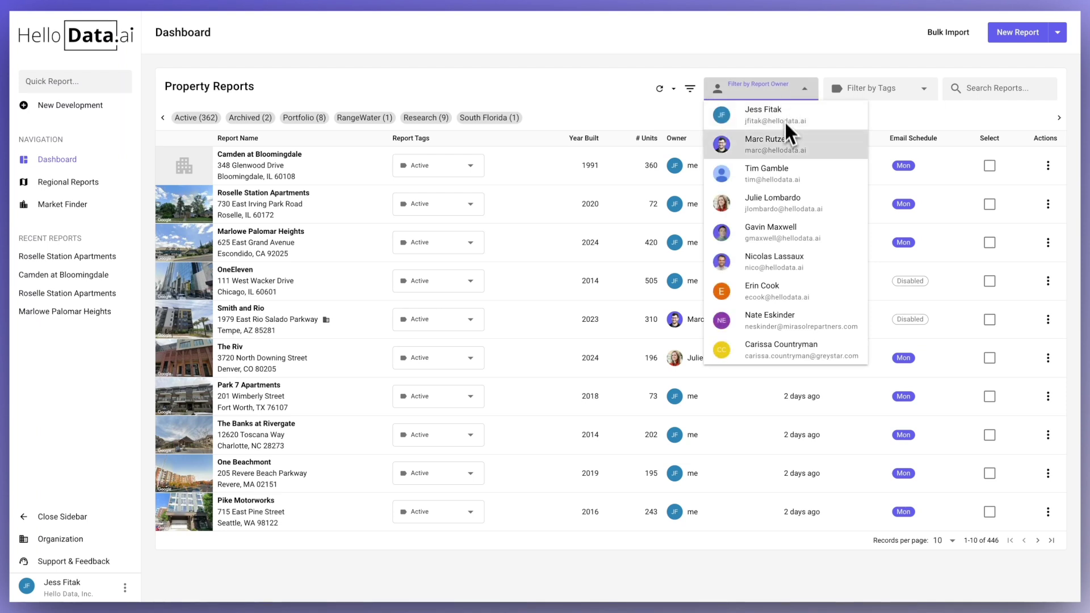
pyautogui.click(786, 85)
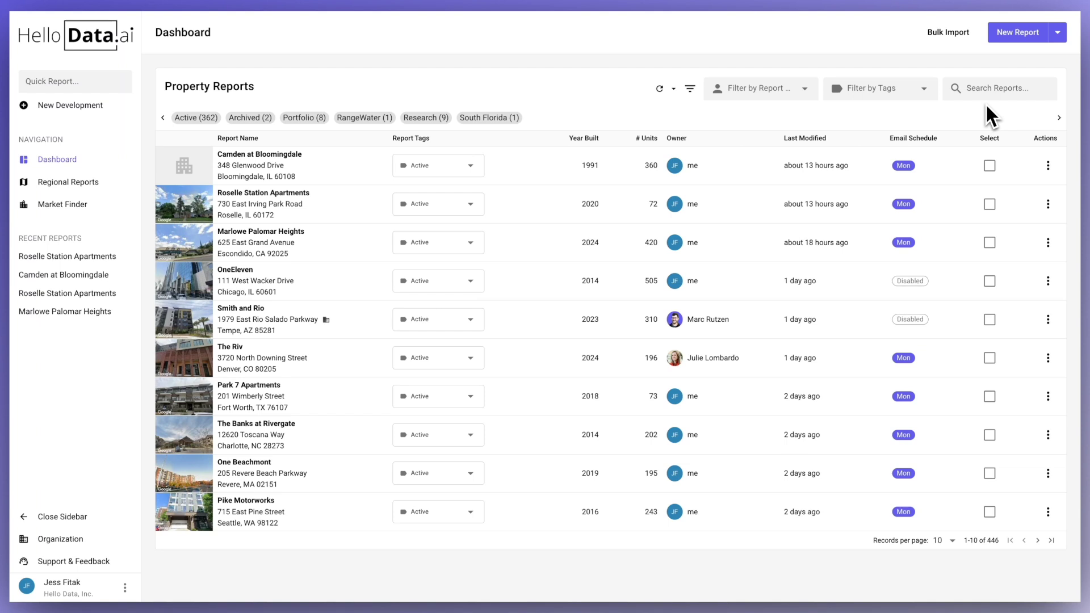
pyautogui.click(990, 165)
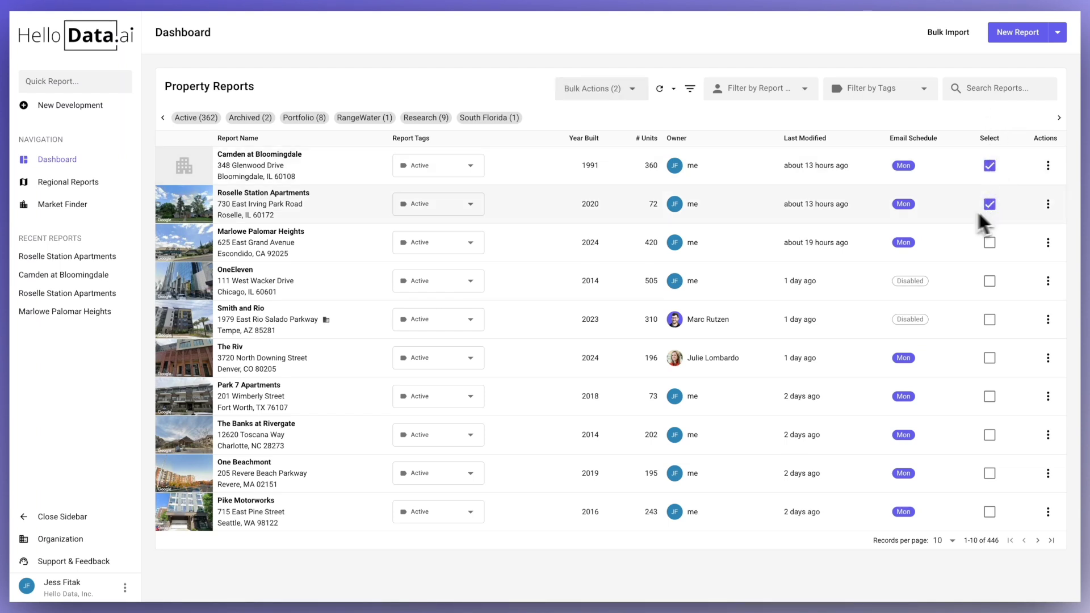
pyautogui.click(604, 93)
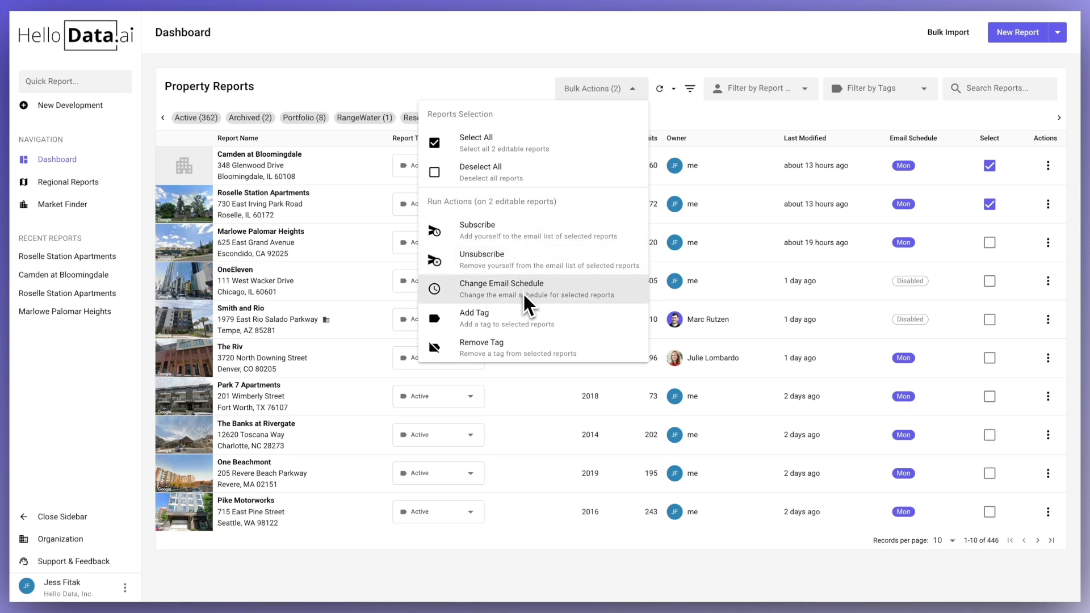
pyautogui.click(735, 53)
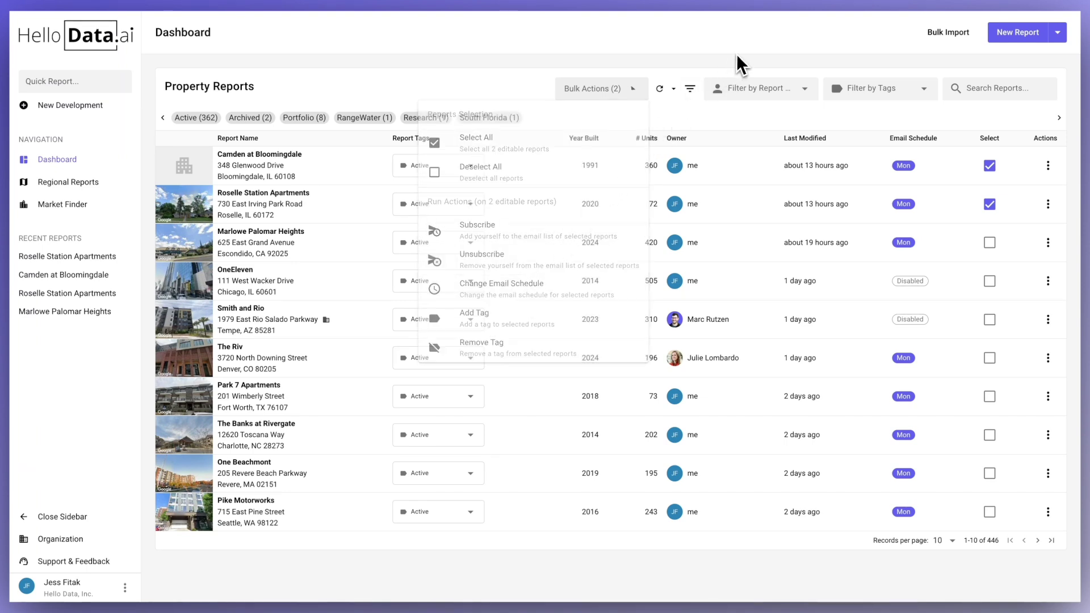
# - Create a new property report with Koi at 1139 Northwest Market Street as the subject
pyautogui.click(1015, 34)
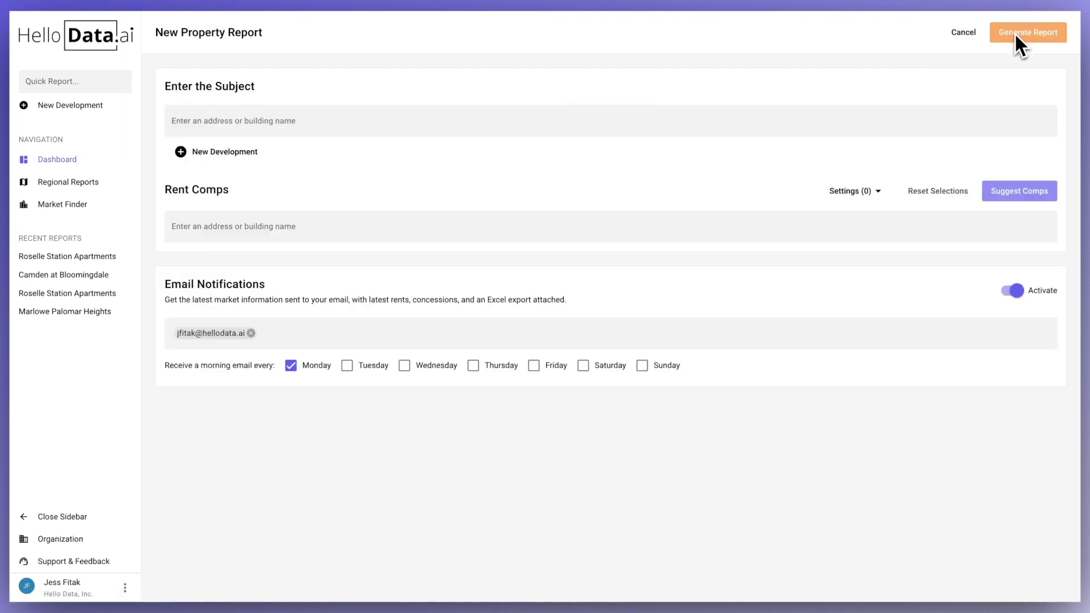
pyautogui.click(562, 119)
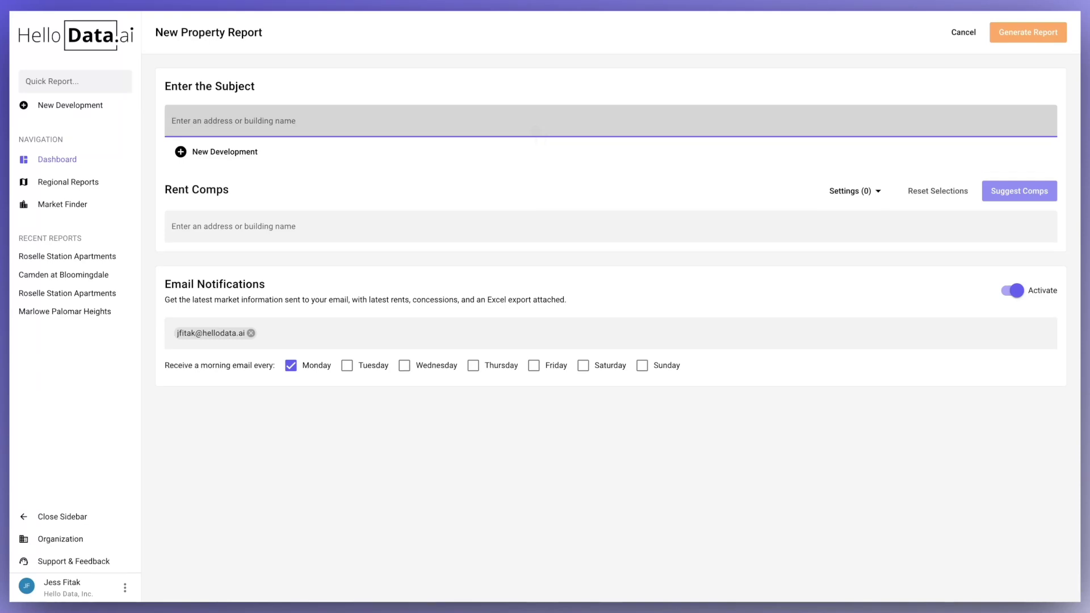
pyautogui.write('1139')
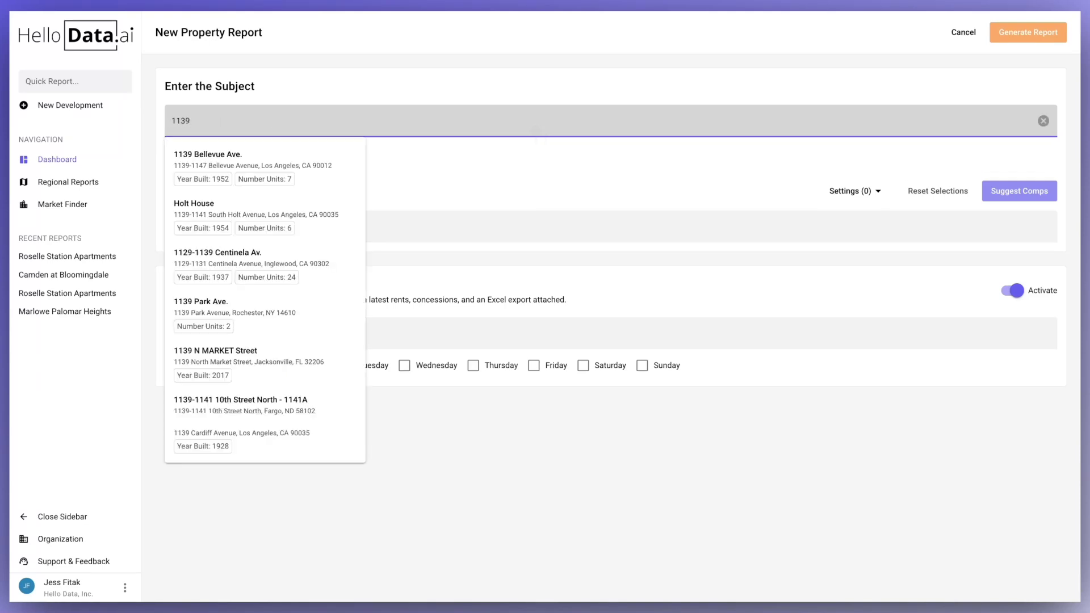
pyautogui.write(' north')
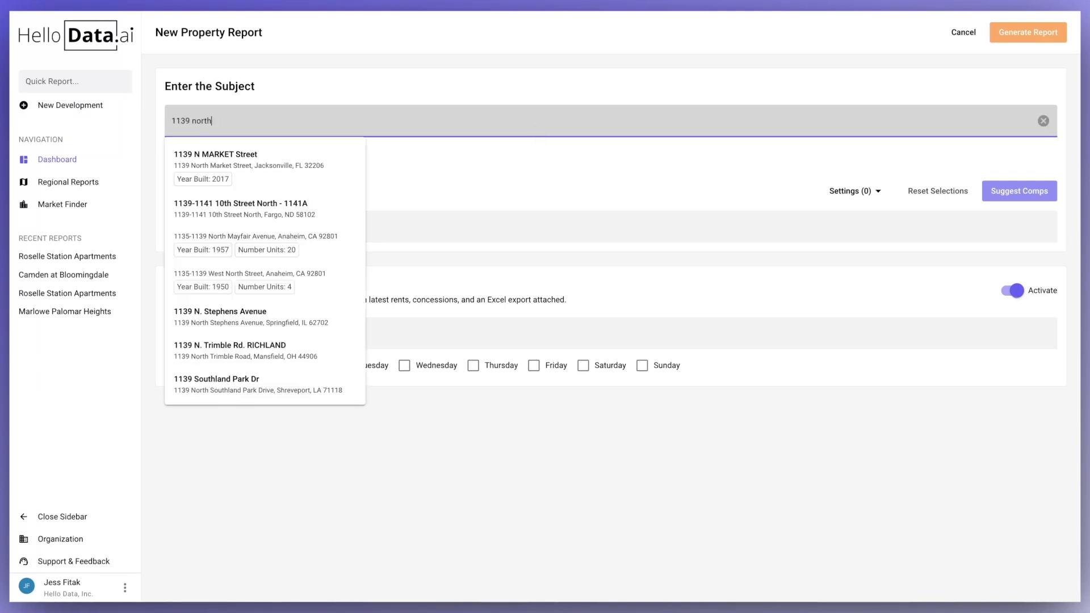
pyautogui.write('west ma')
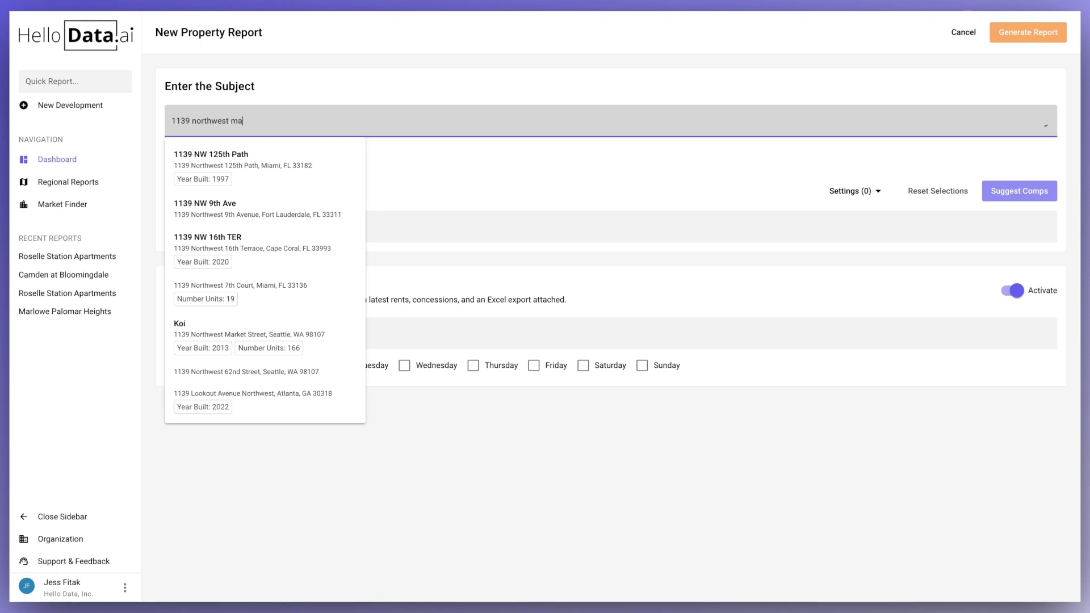
pyautogui.write('rket')
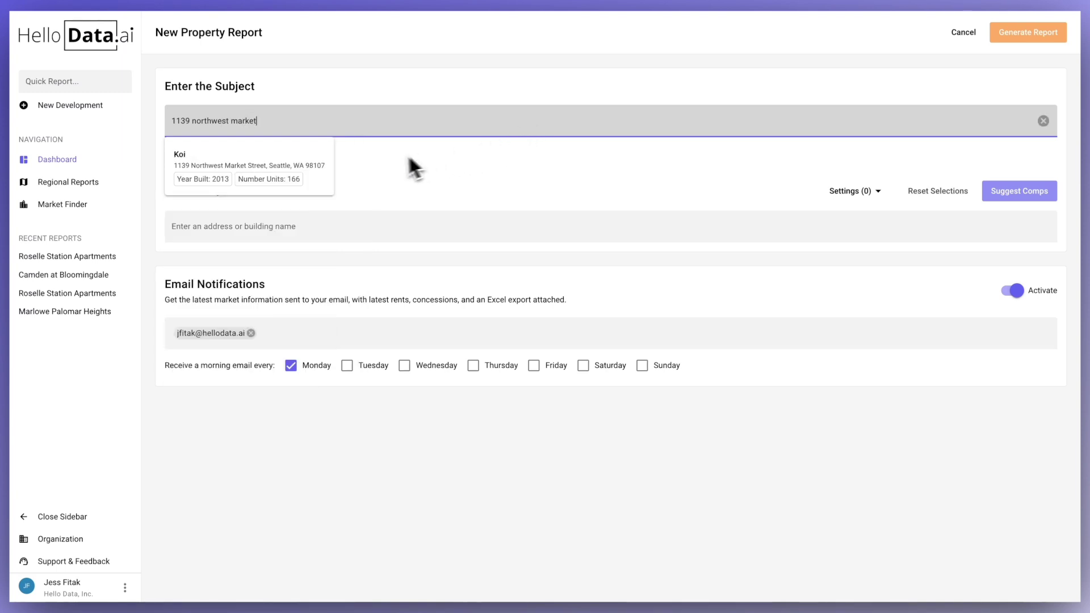
pyautogui.click(240, 171)
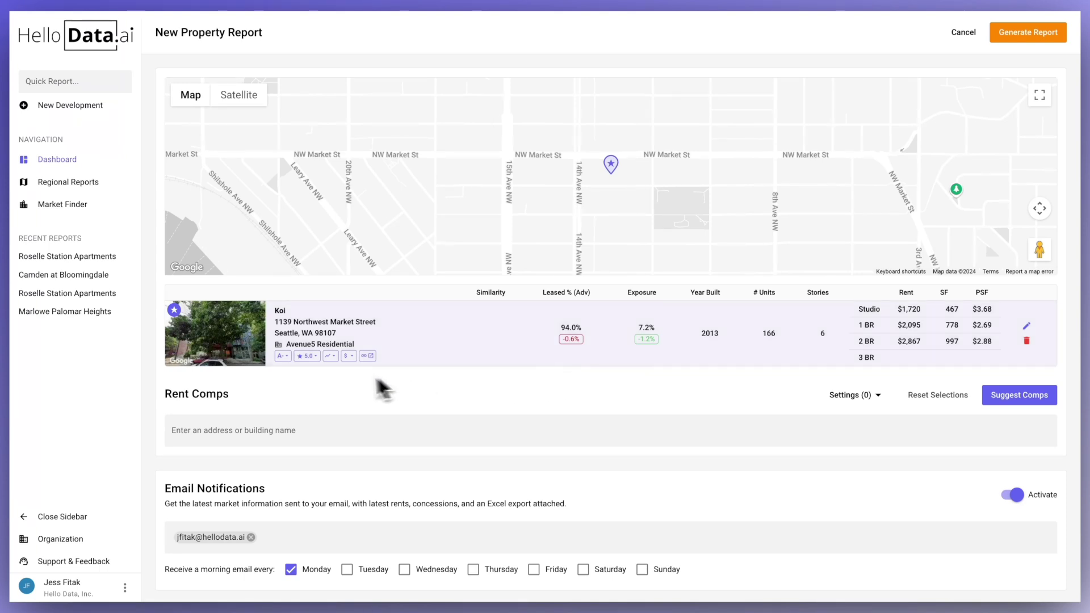
# - Review Koi's A- Detected Quality scores by room, then request suggested rent comps
pyautogui.click(285, 356)
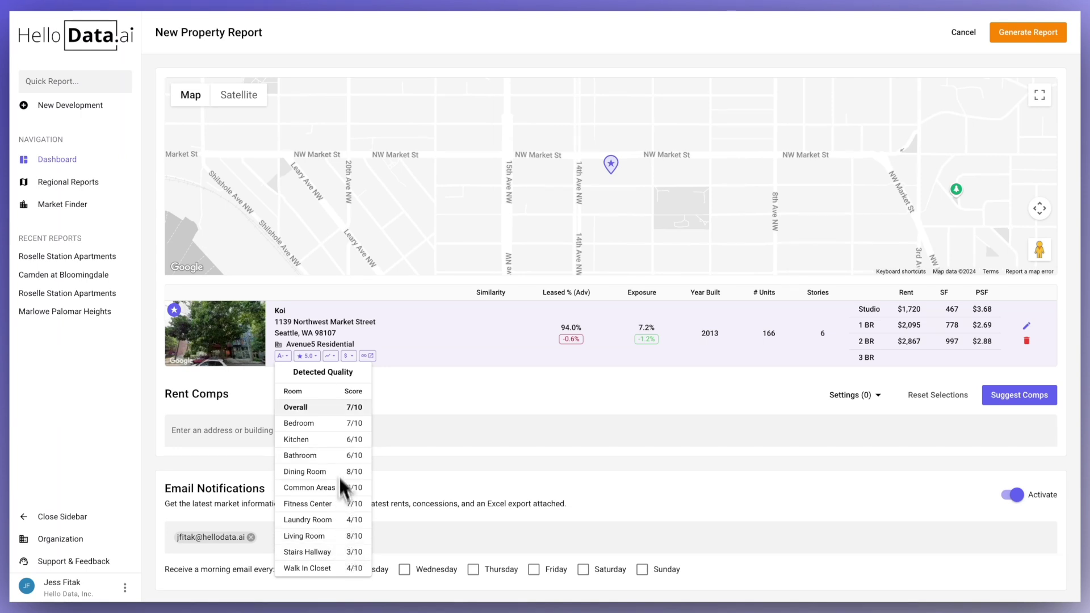
pyautogui.click(443, 379)
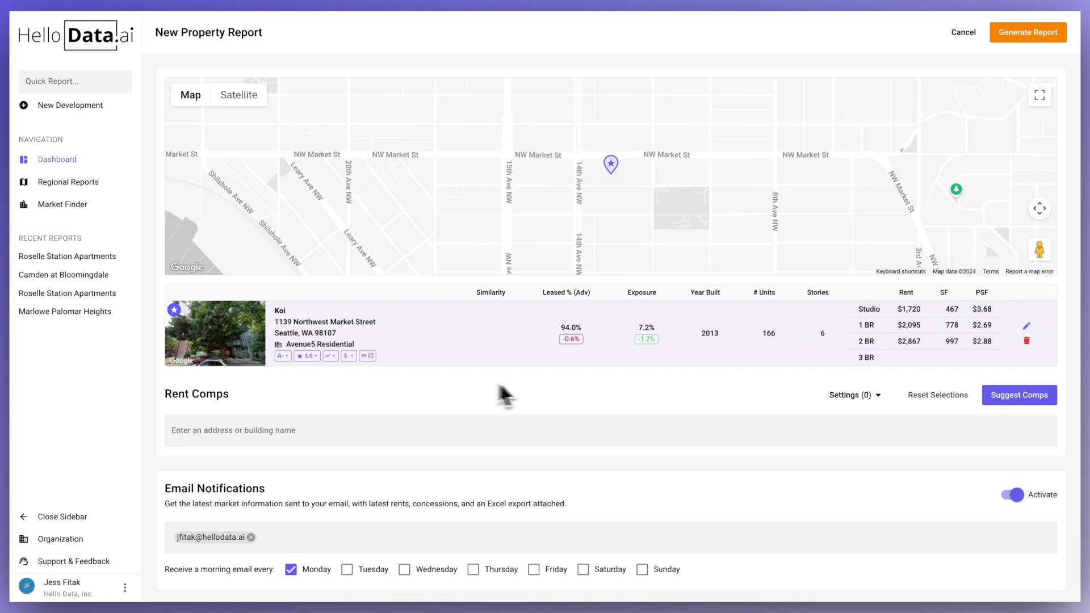
pyautogui.click(1015, 397)
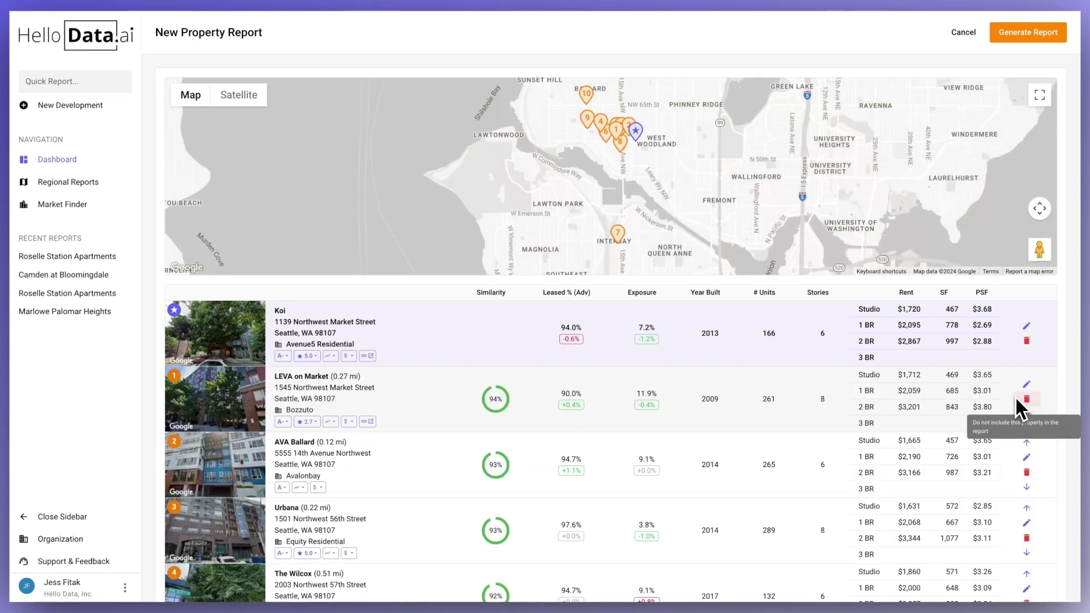
# - Scroll through Koi's suggested comps and delete Ballard Lofts from the list
pyautogui.scroll(-3, 658, 473)
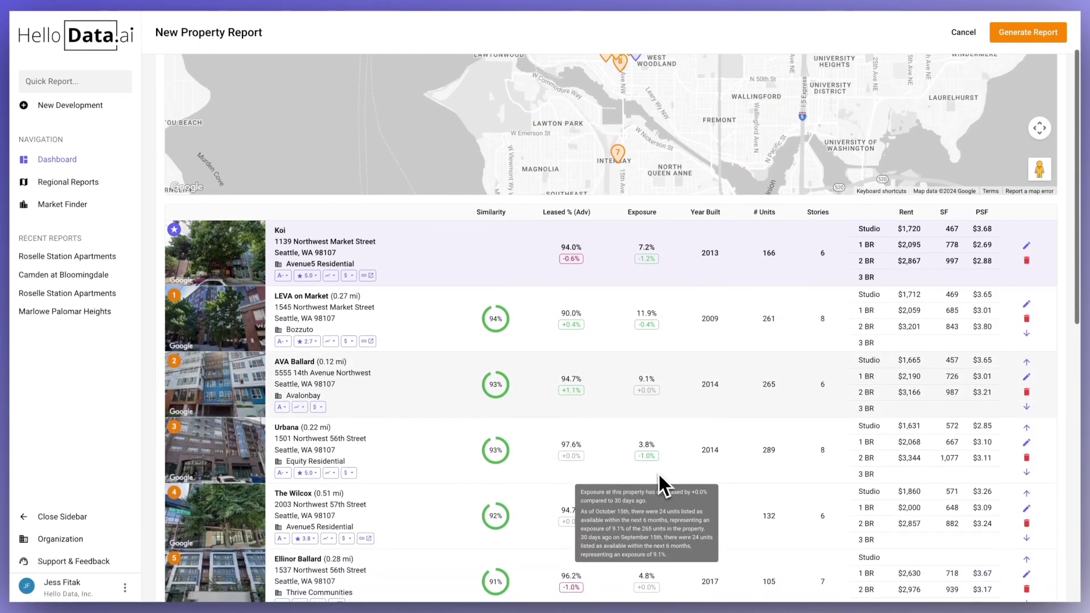
pyautogui.scroll(-3, 656, 472)
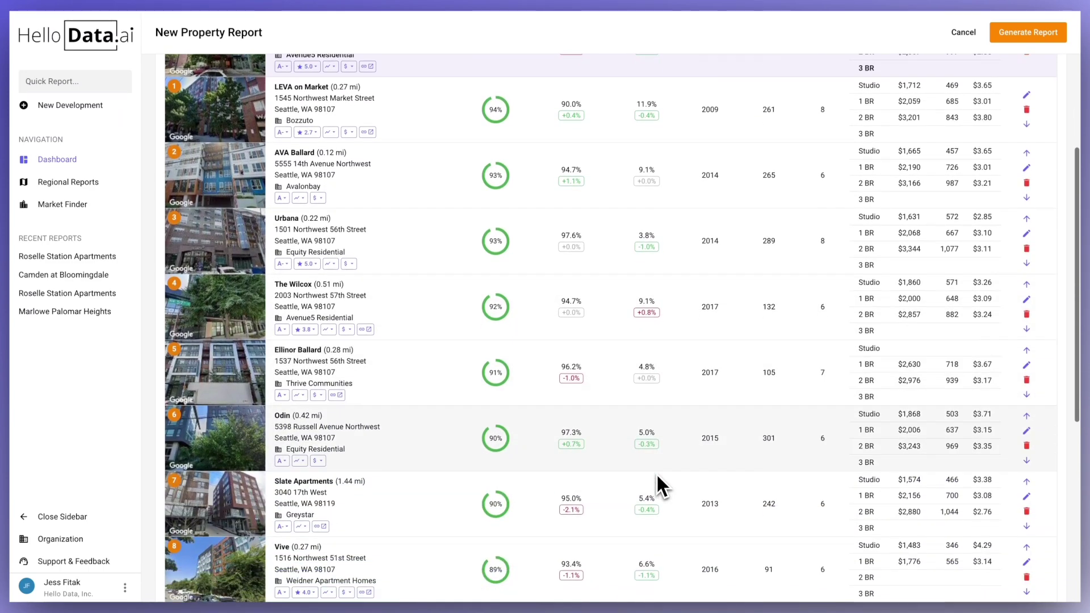
pyautogui.scroll(-3, 656, 472)
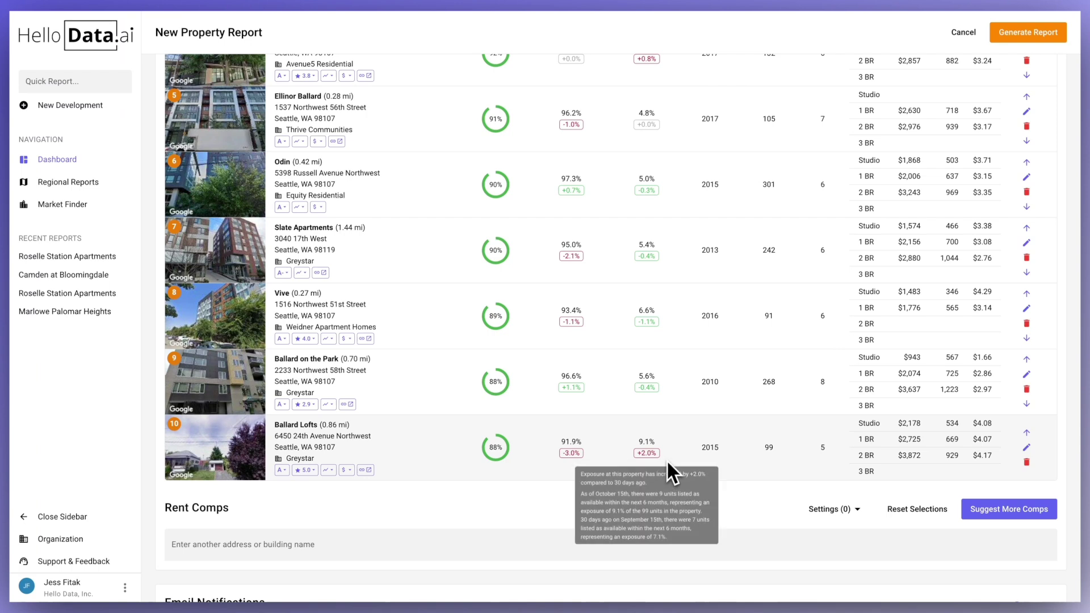
pyautogui.scroll(-1, 666, 458)
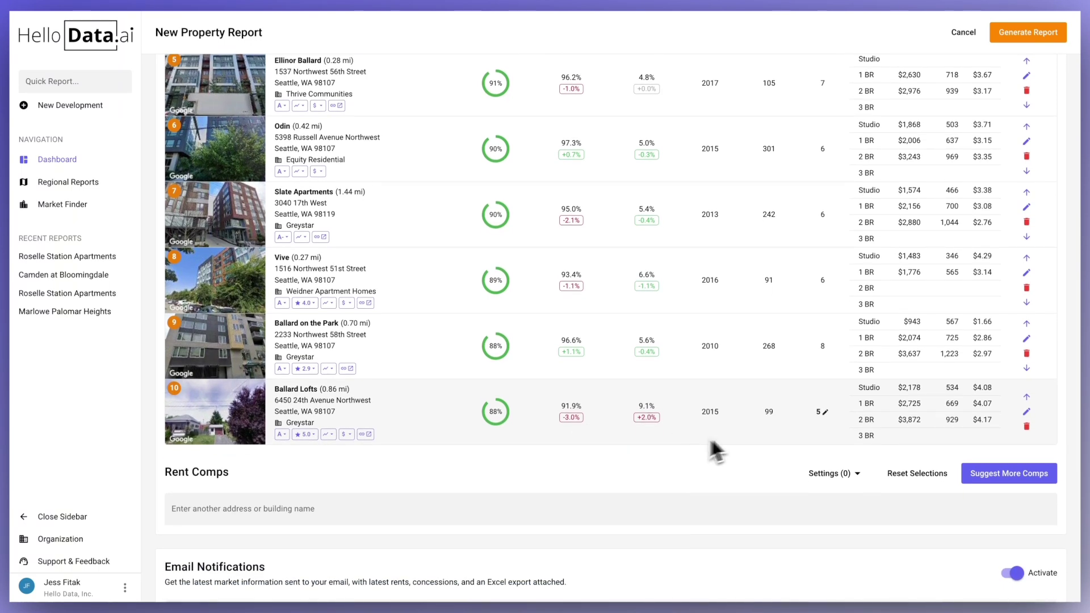
pyautogui.click(1026, 426)
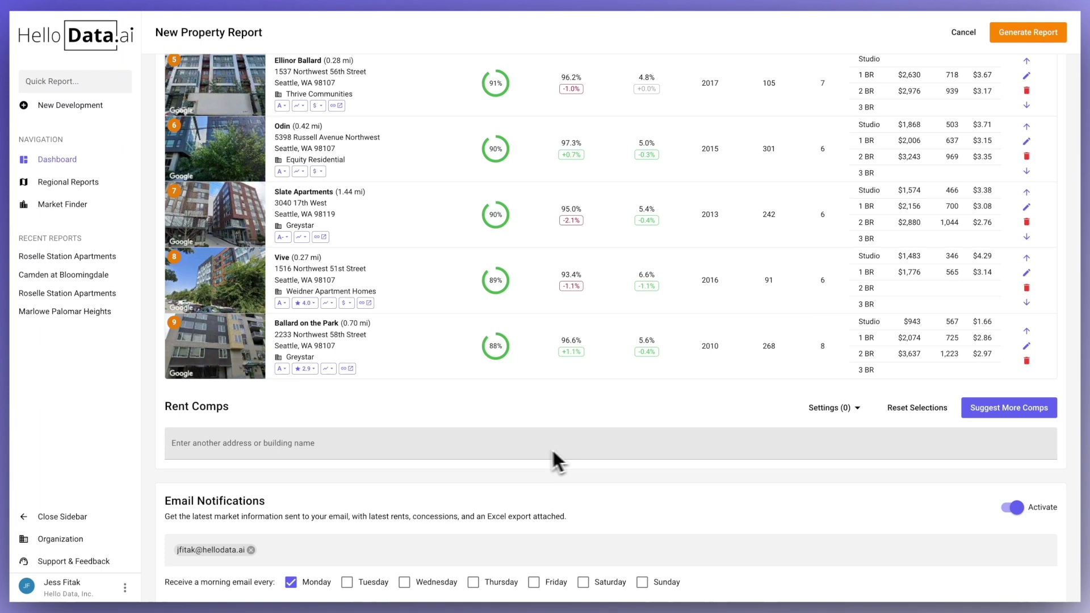
pyautogui.click(517, 450)
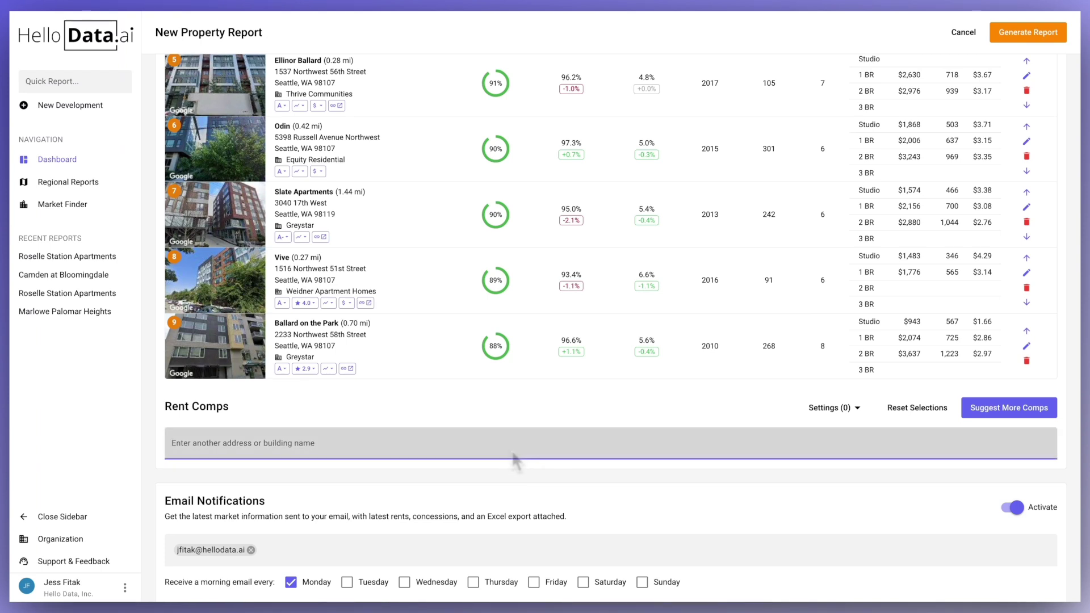
# - Add Velo and Ray (3636 Stone) as a rent comp and move it above Slate Apartments
pyautogui.write('36')
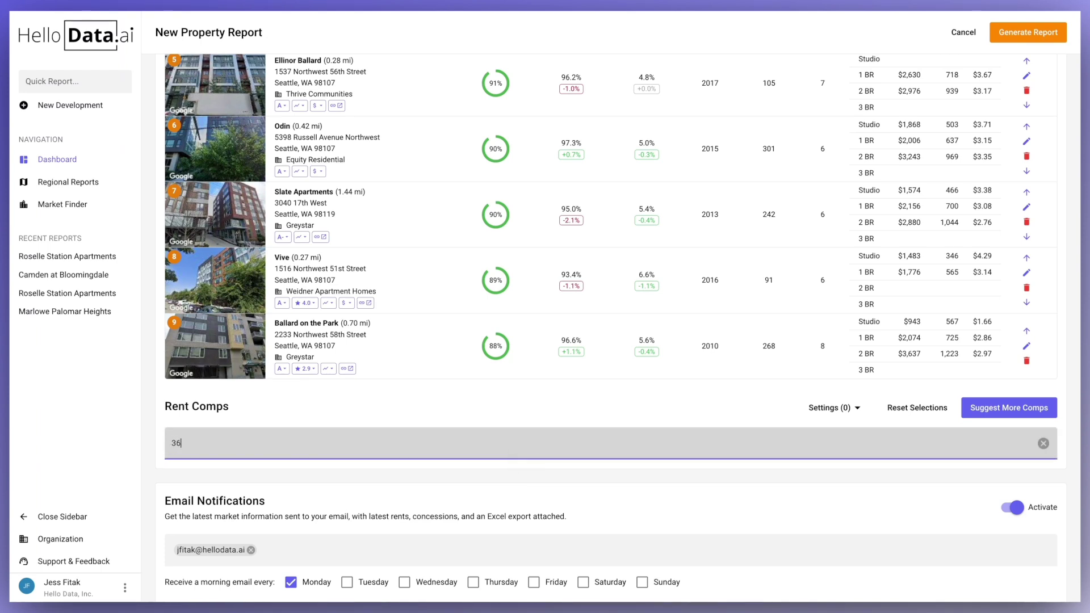
pyautogui.write('36')
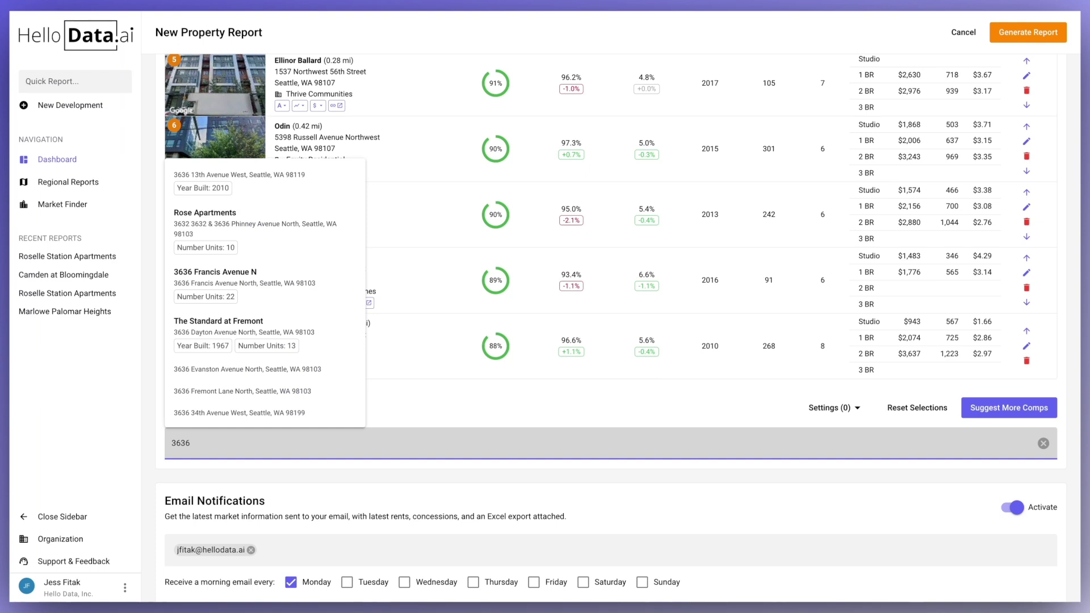
pyautogui.write(' stone')
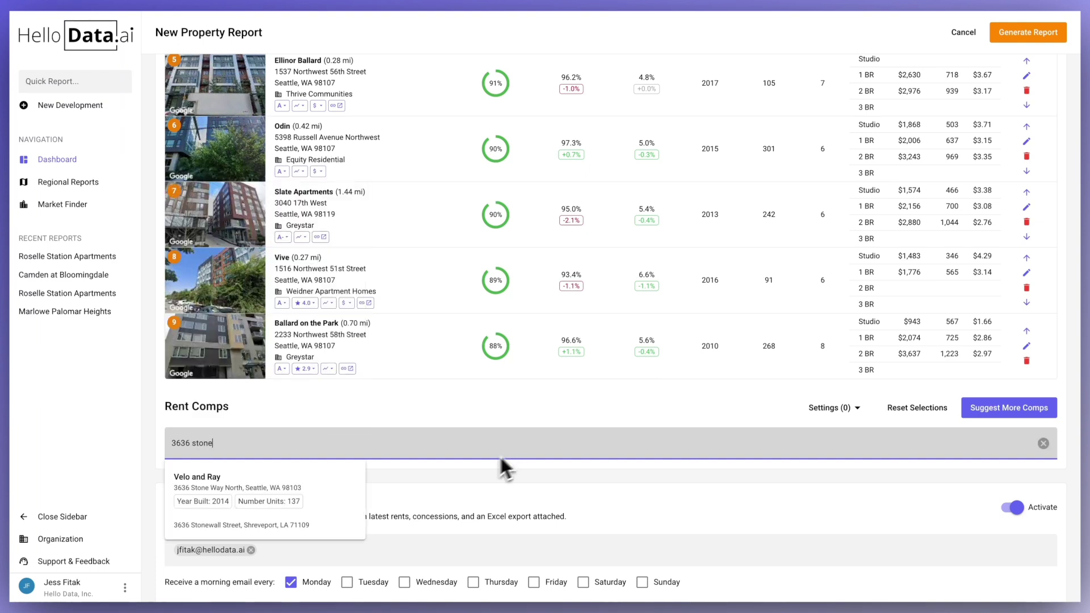
pyautogui.click(322, 483)
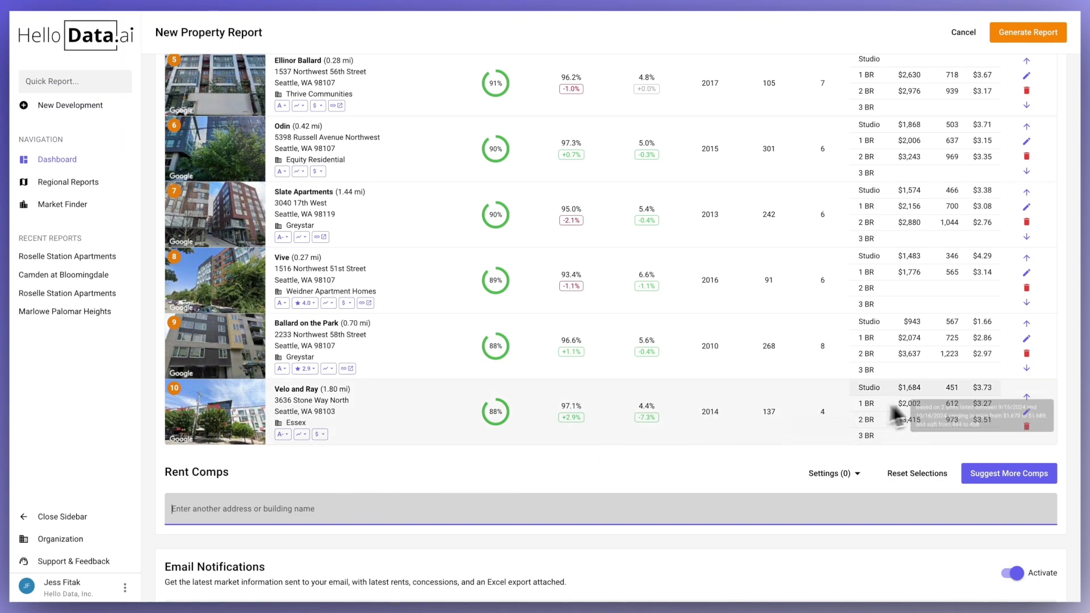
pyautogui.click(1026, 397)
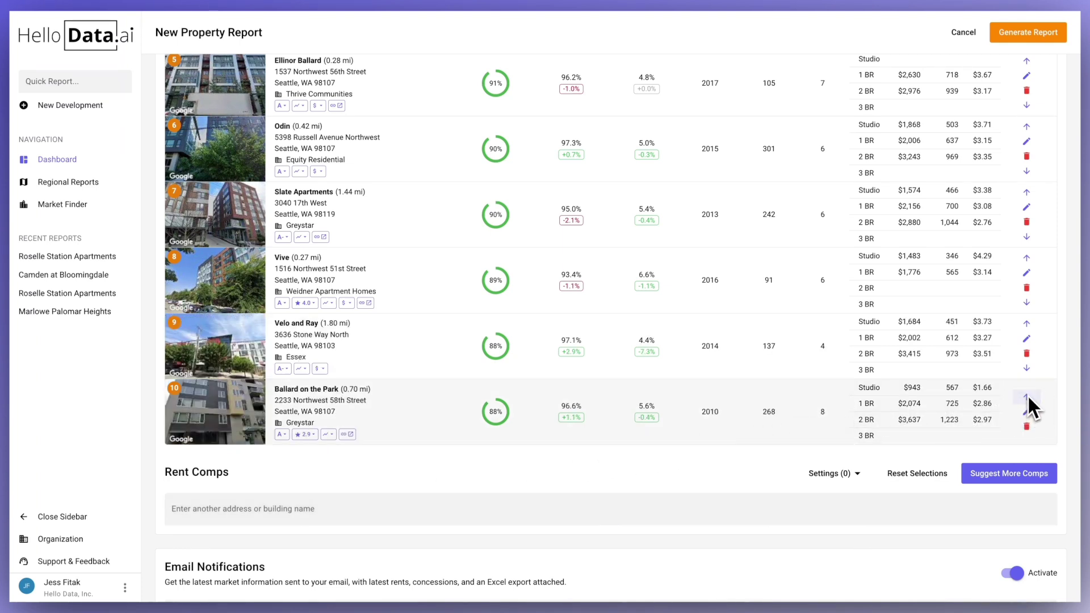
pyautogui.click(1026, 323)
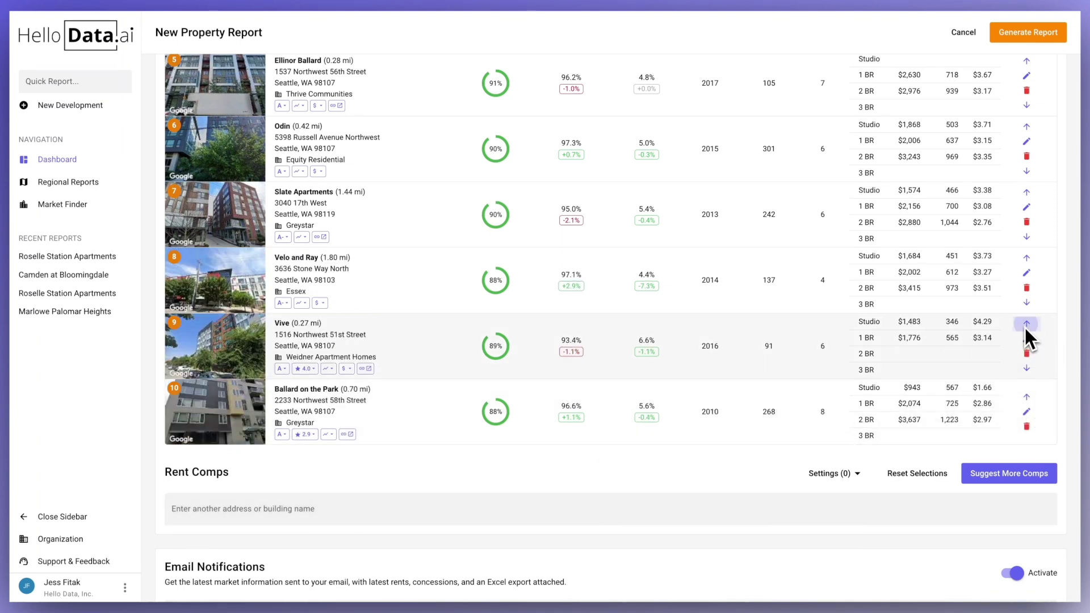
pyautogui.click(1025, 257)
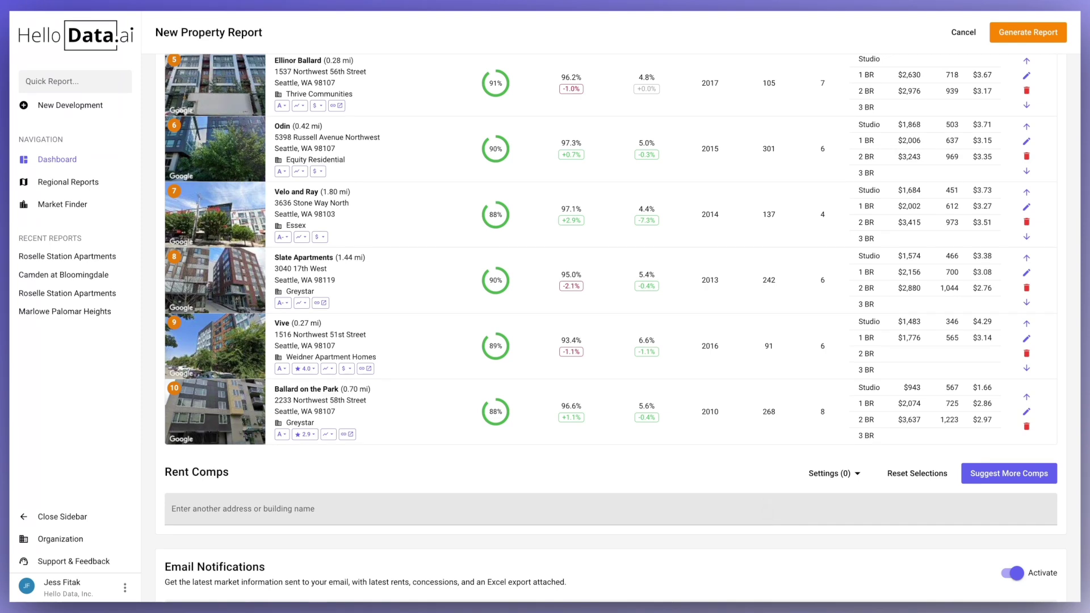
# - Add a colleague's e-mail as a notification recipient, tick Thursday, then deactivate email notifications
pyautogui.scroll(-2, 761, 499)
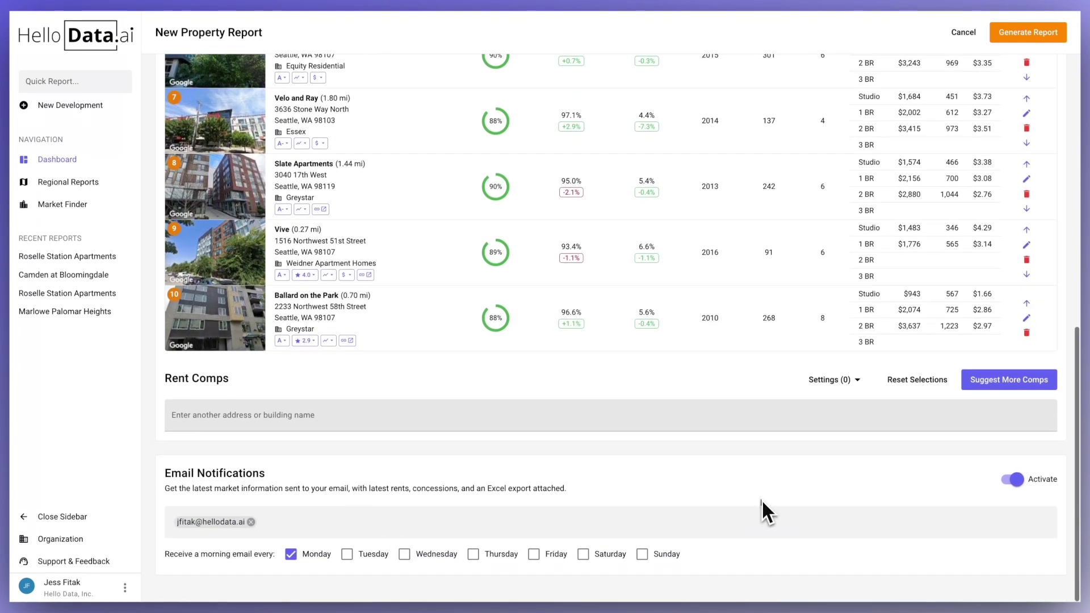
pyautogui.click(448, 520)
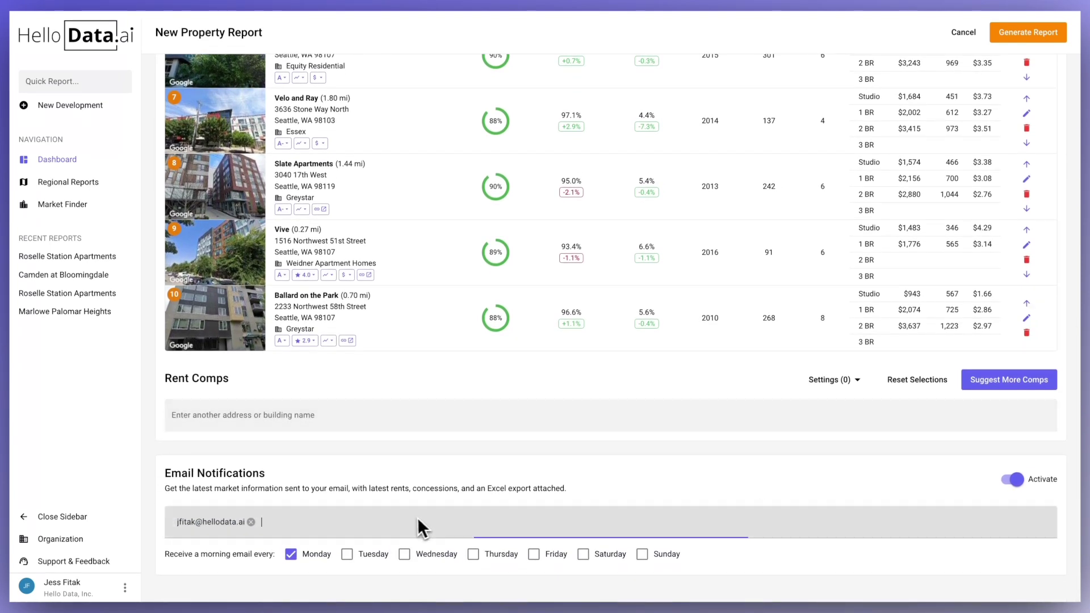
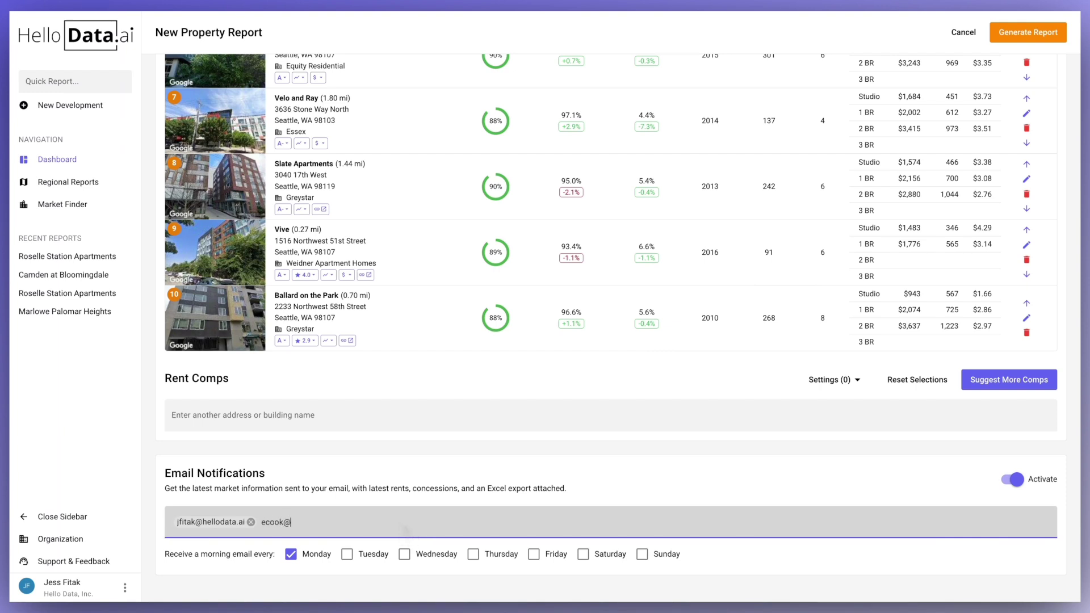
pyautogui.press('Return')
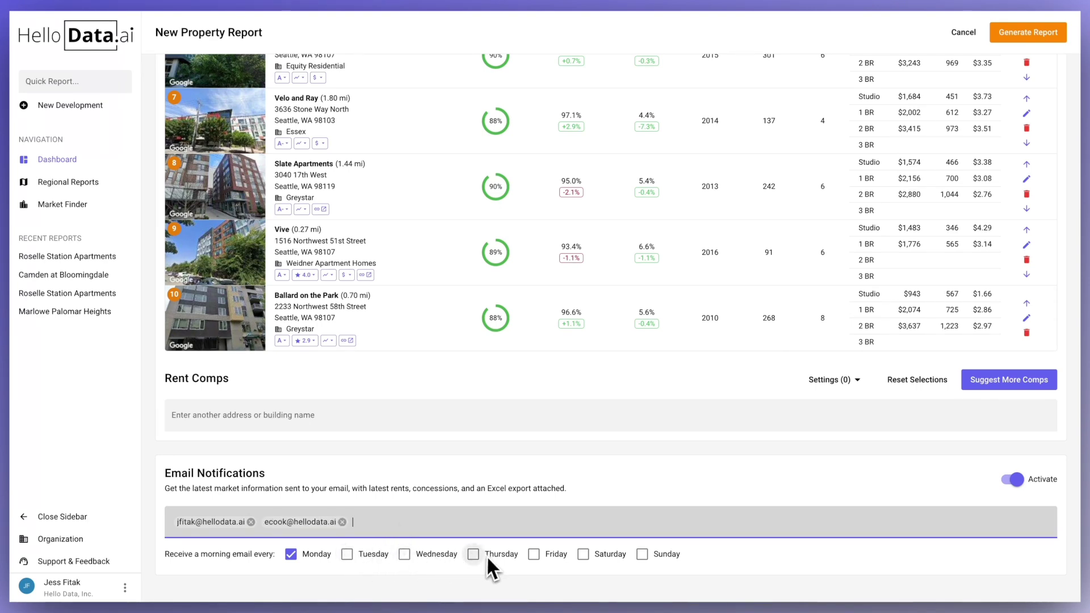
pyautogui.click(472, 557)
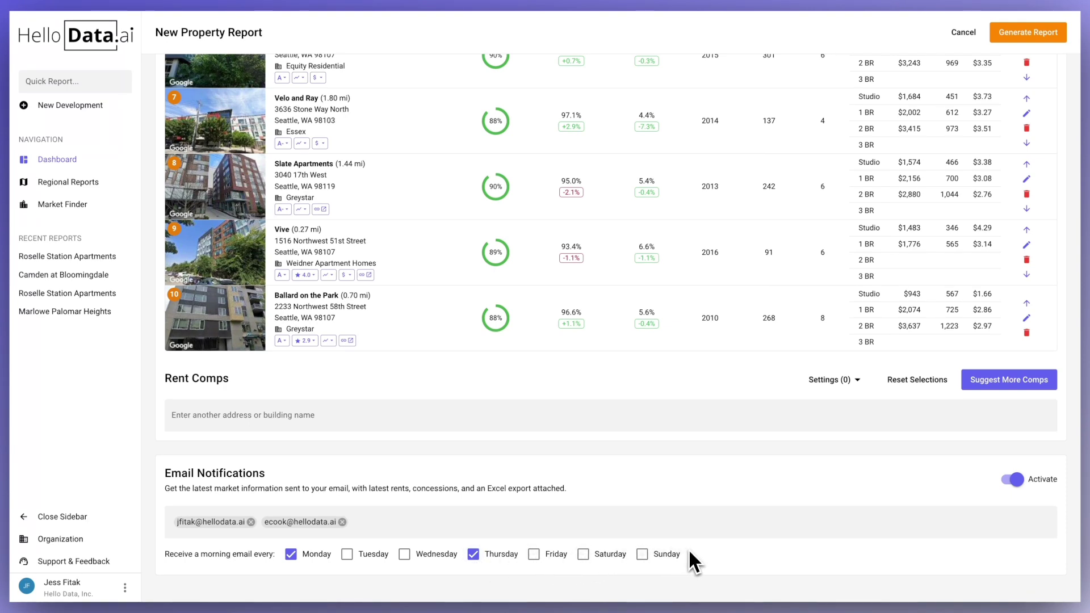
pyautogui.click(1020, 483)
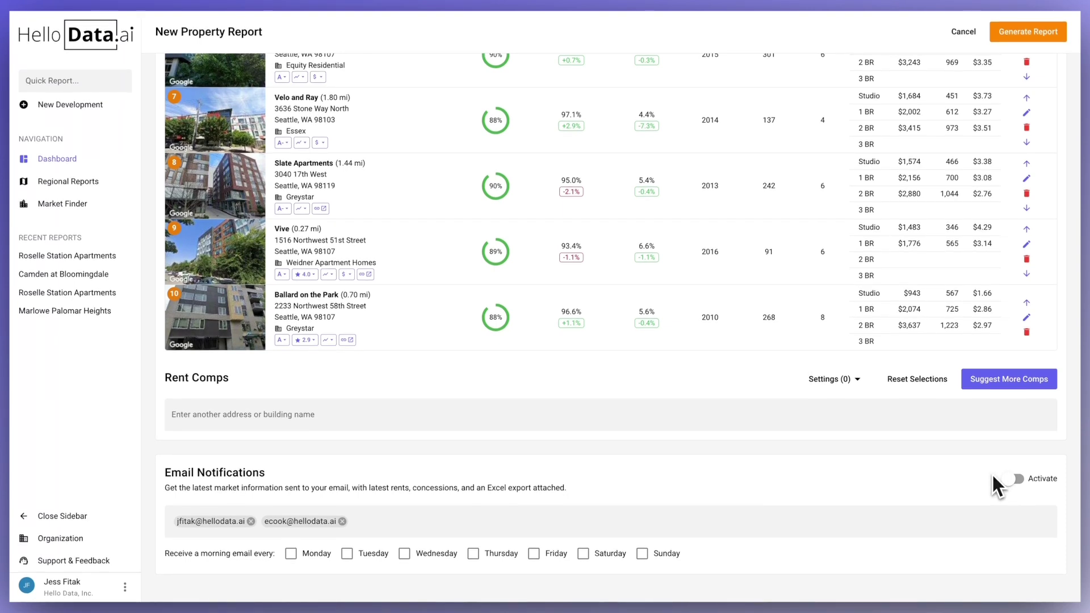
# - Generate and save the report as Koi, then scroll down through its Rent Comps results
pyautogui.click(1028, 36)
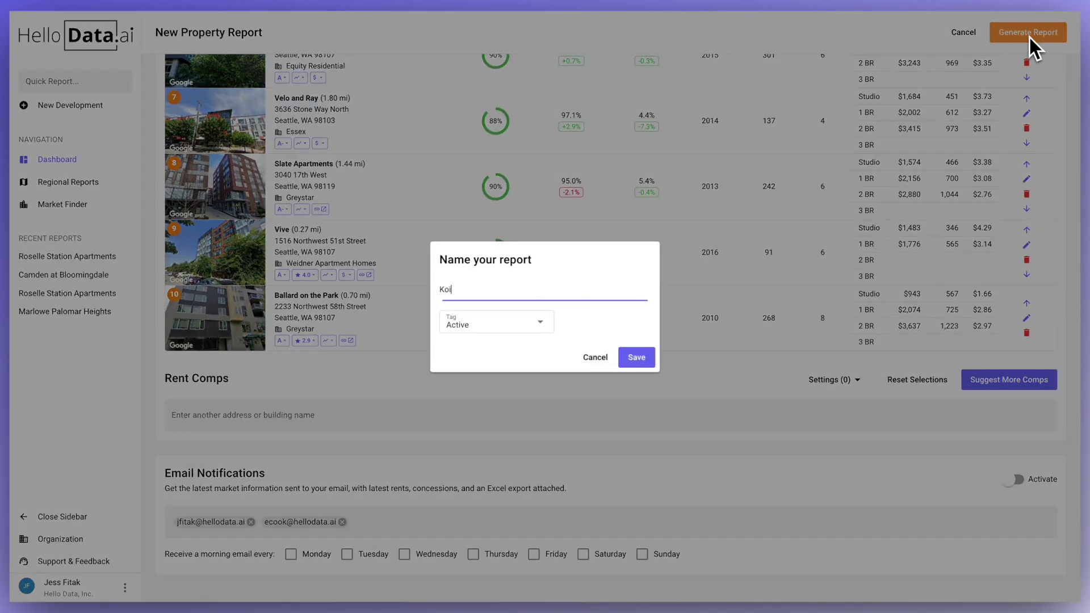
pyautogui.click(630, 357)
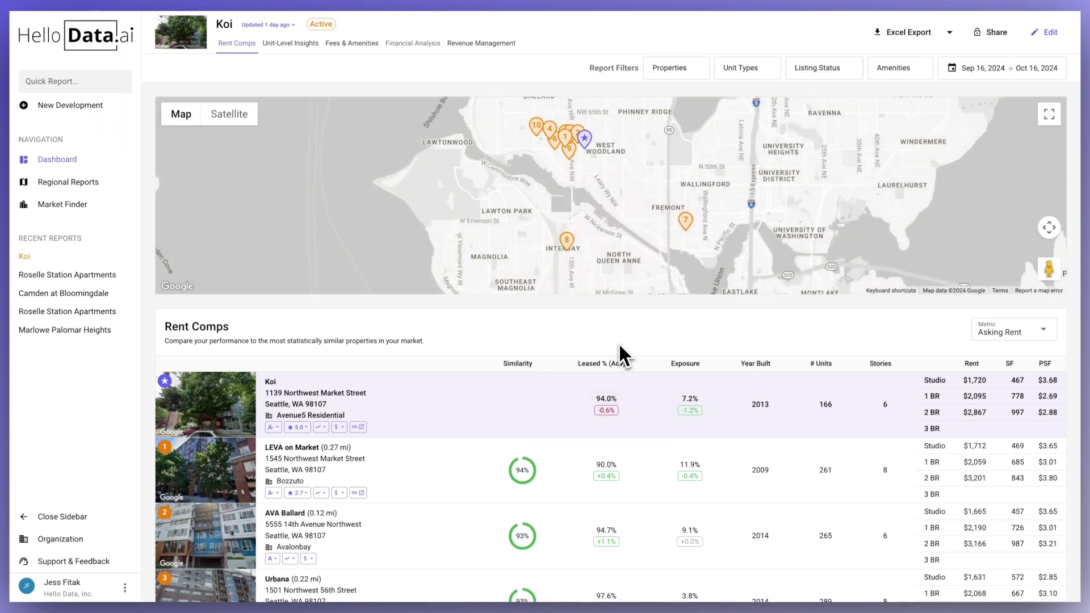
pyautogui.scroll(-1, 615, 338)
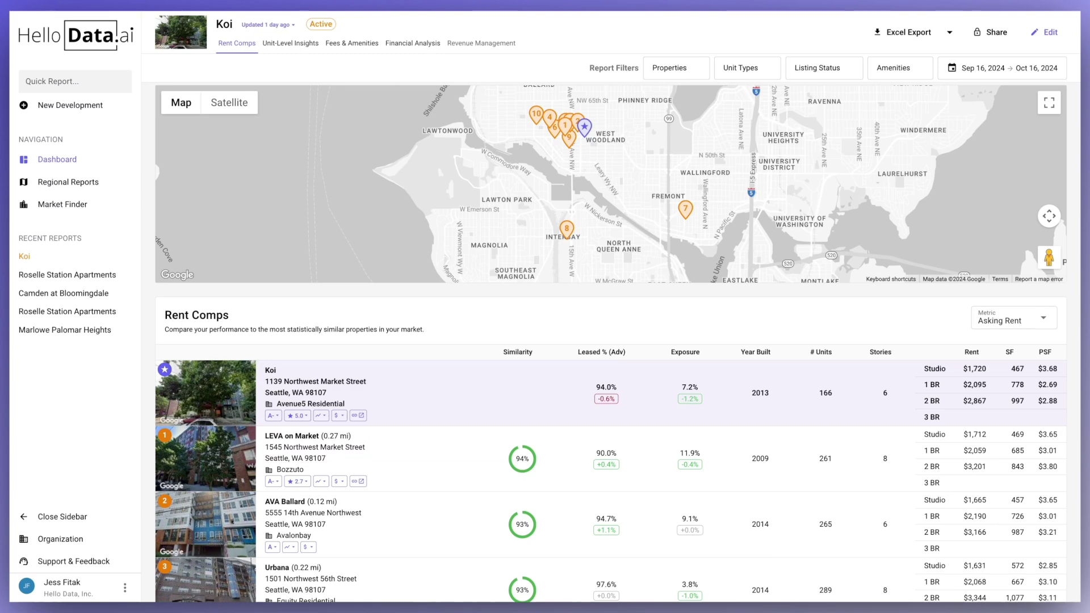
pyautogui.scroll(-4, 445, 243)
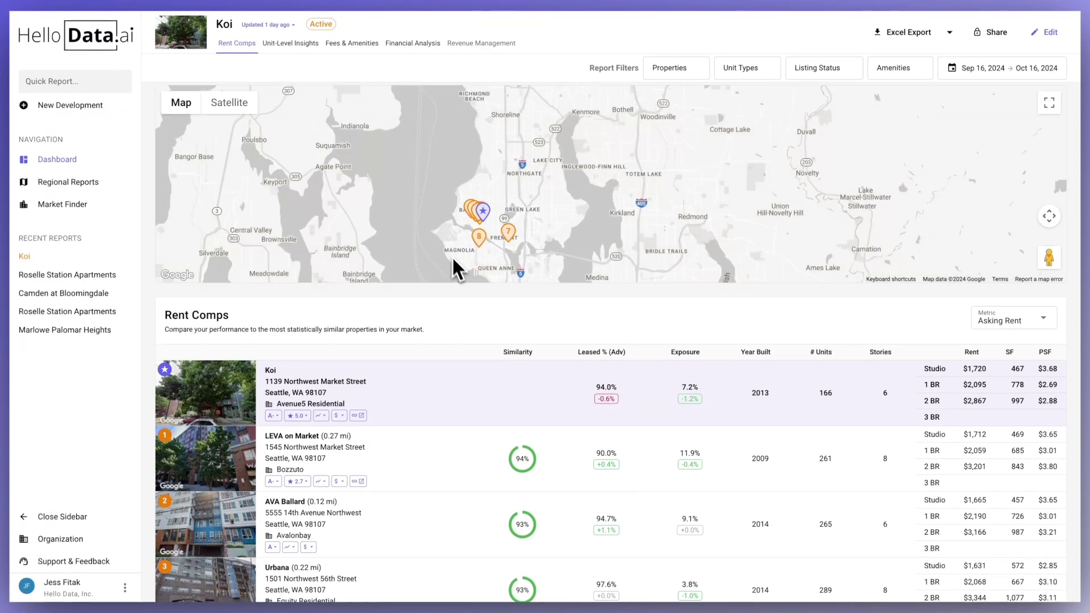
pyautogui.scroll(-2, 482, 311)
pyautogui.scroll(-1, 485, 310)
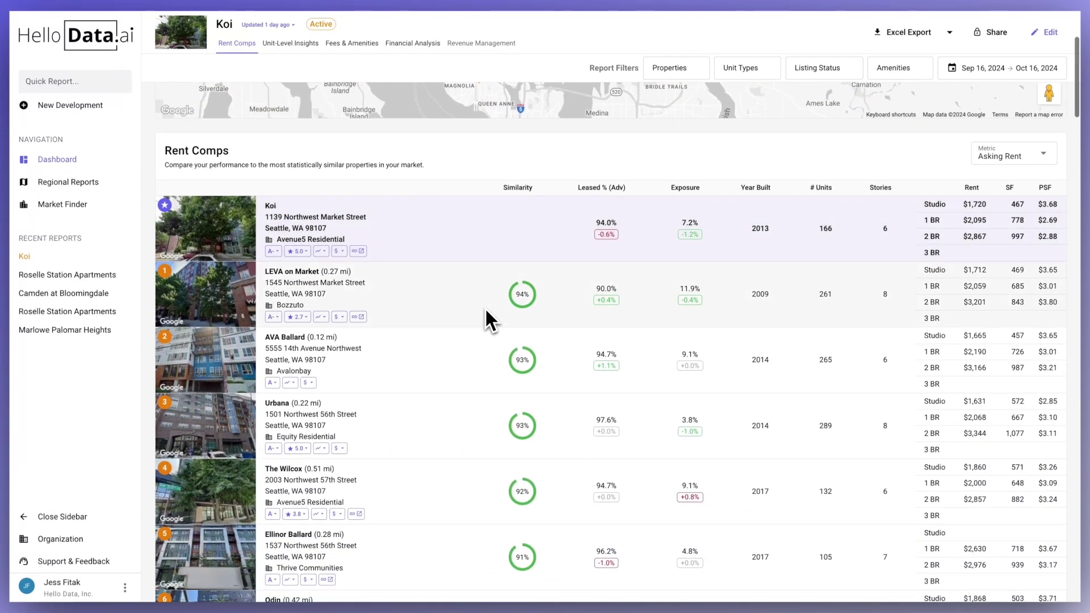
# - Review the Properties, Unit Types, Listing Status and Amenities filters on the Koi report
pyautogui.scroll(1, 486, 310)
pyautogui.scroll(1, 485, 309)
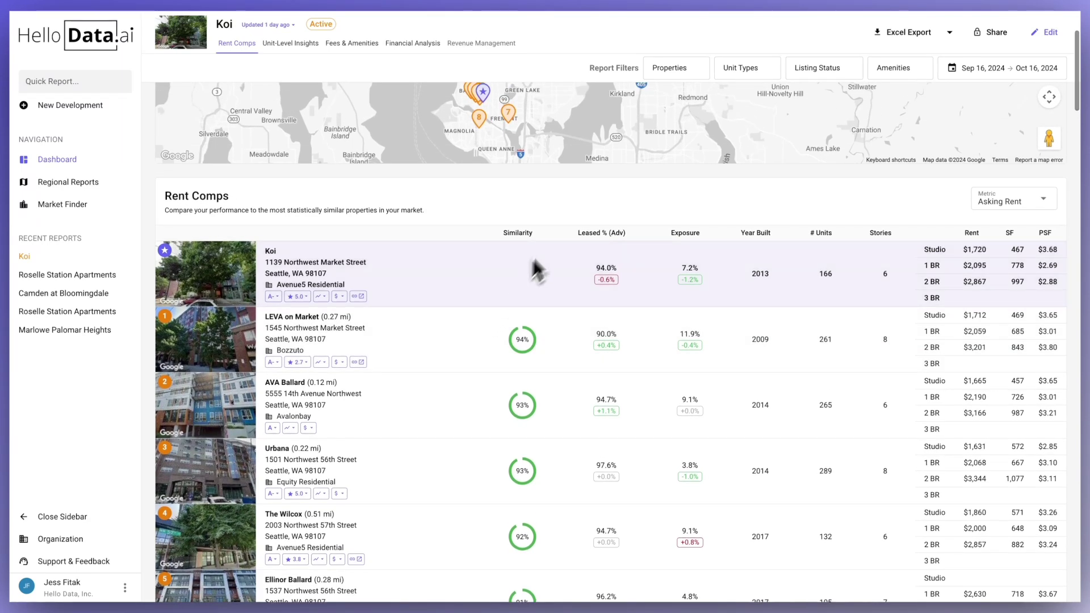
pyautogui.click(687, 70)
pyautogui.click(744, 68)
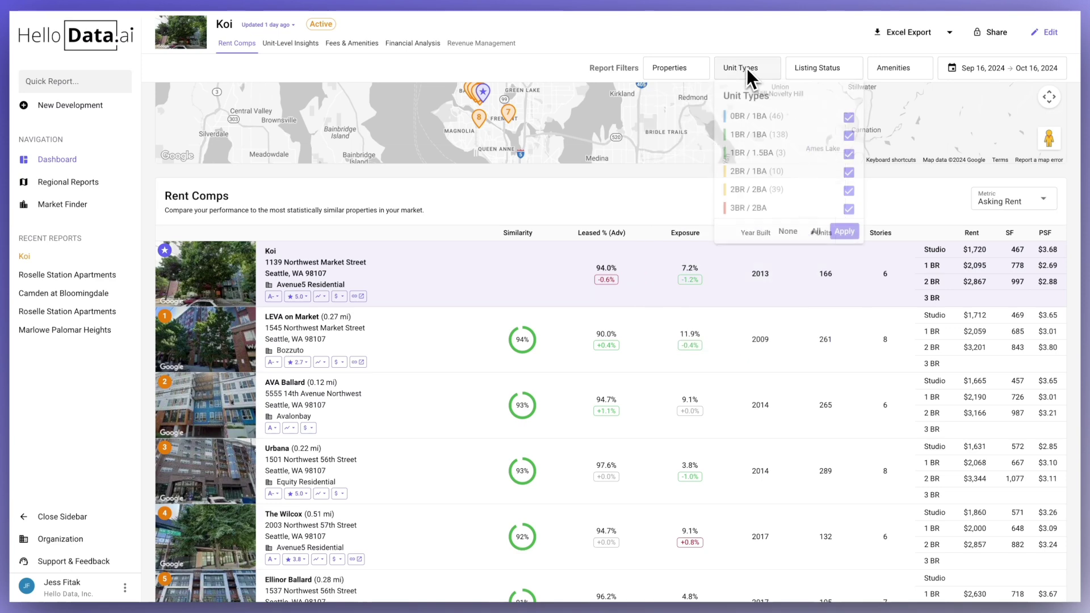
pyautogui.click(813, 69)
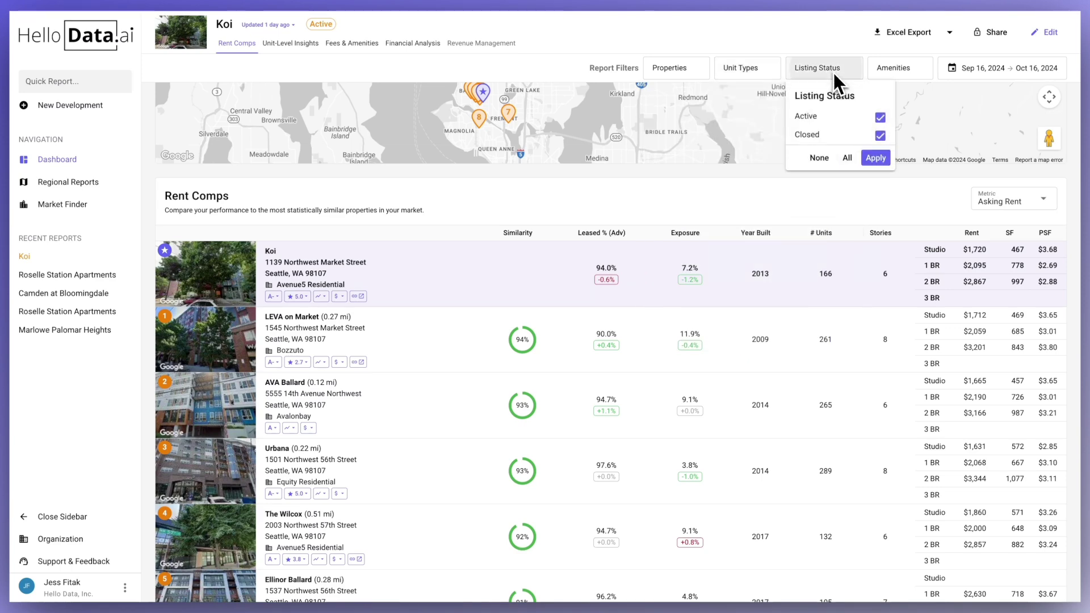
pyautogui.click(892, 69)
# - Try Last 7 days and September 2024, then settle the date range on Last 30 days
pyautogui.click(982, 67)
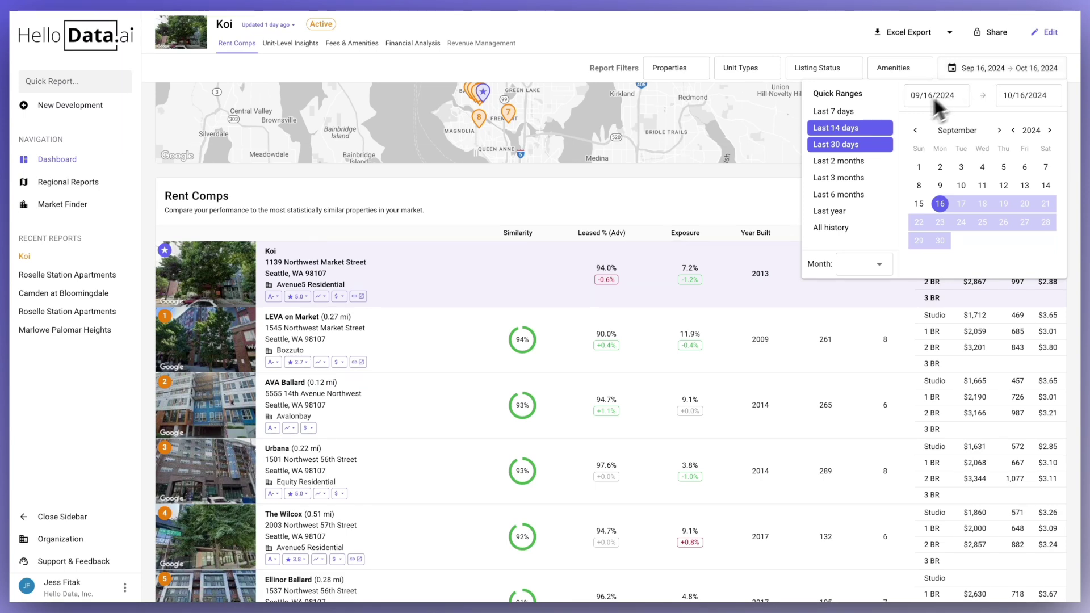
pyautogui.click(865, 115)
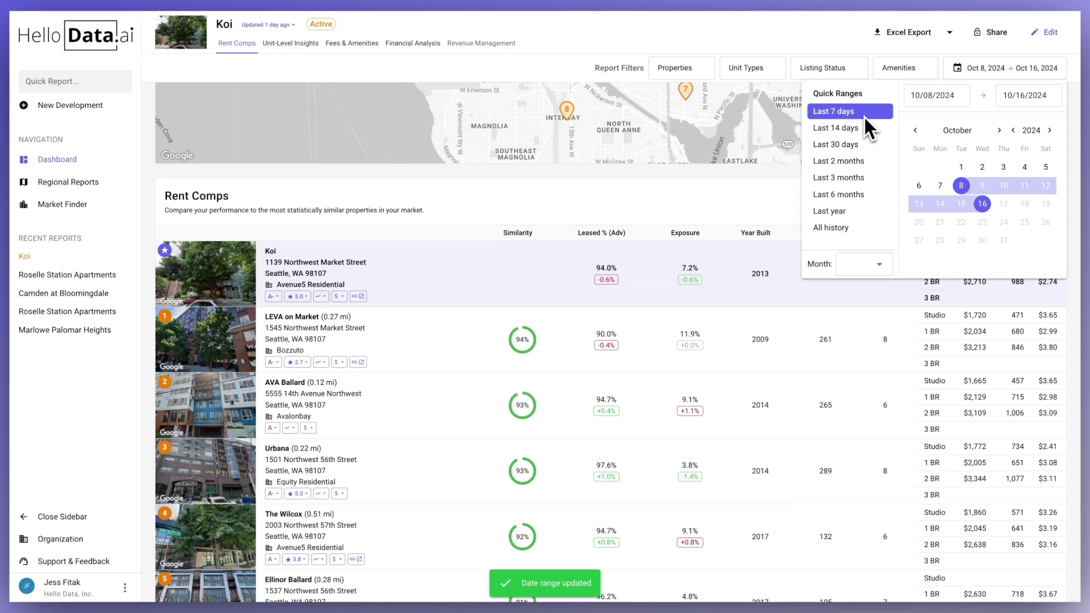
pyautogui.click(858, 139)
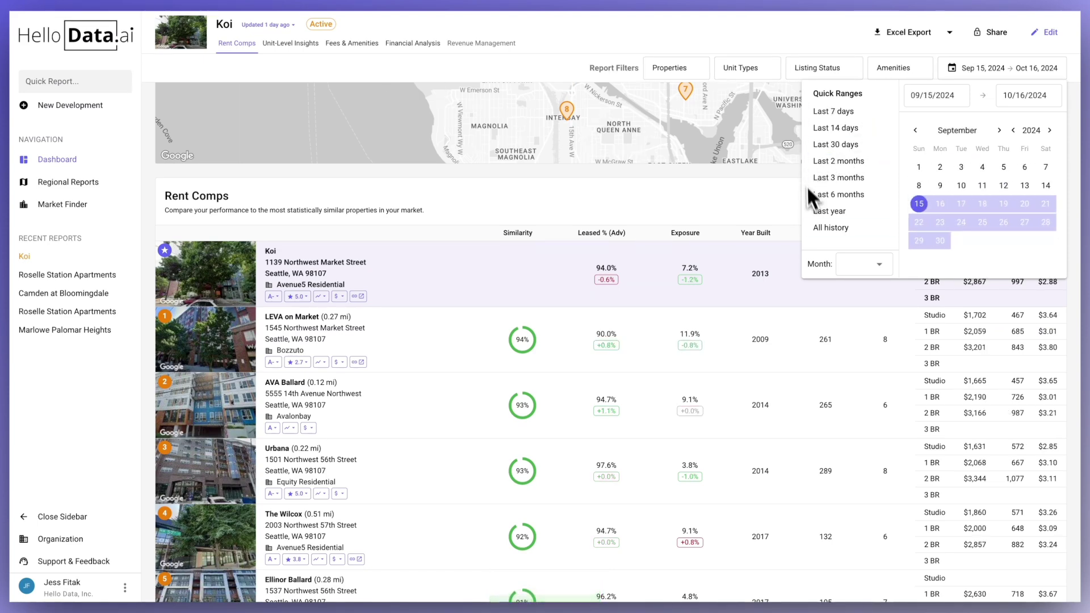
pyautogui.click(857, 260)
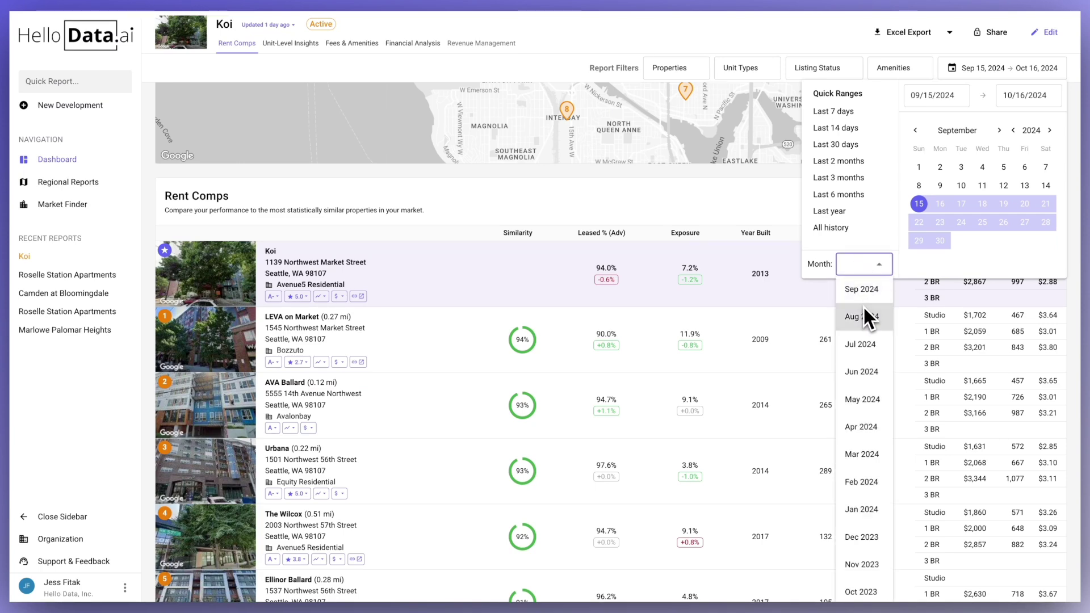
pyautogui.click(862, 290)
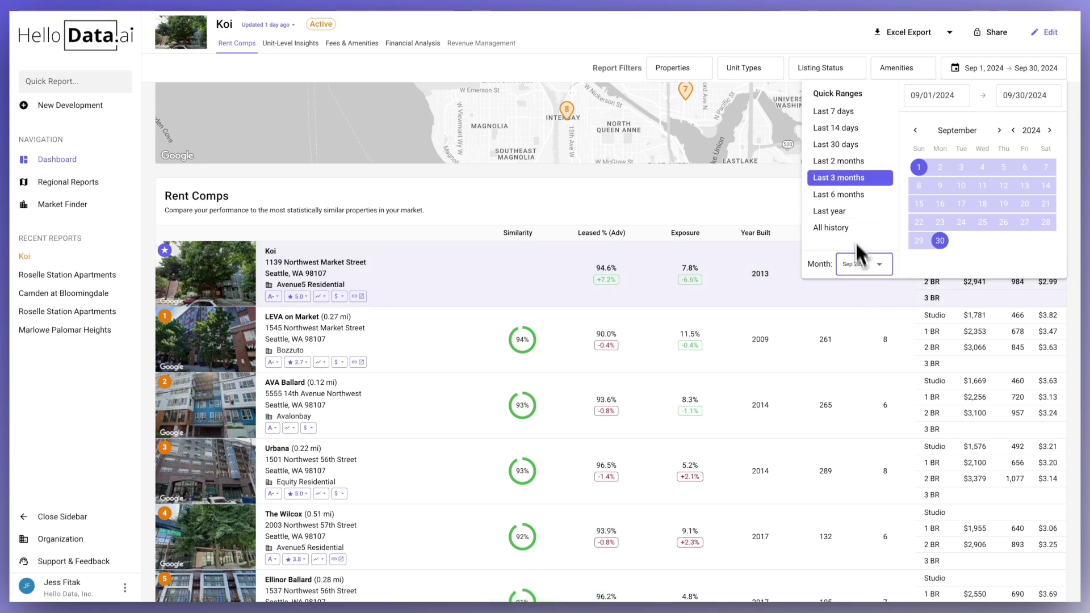
pyautogui.click(846, 144)
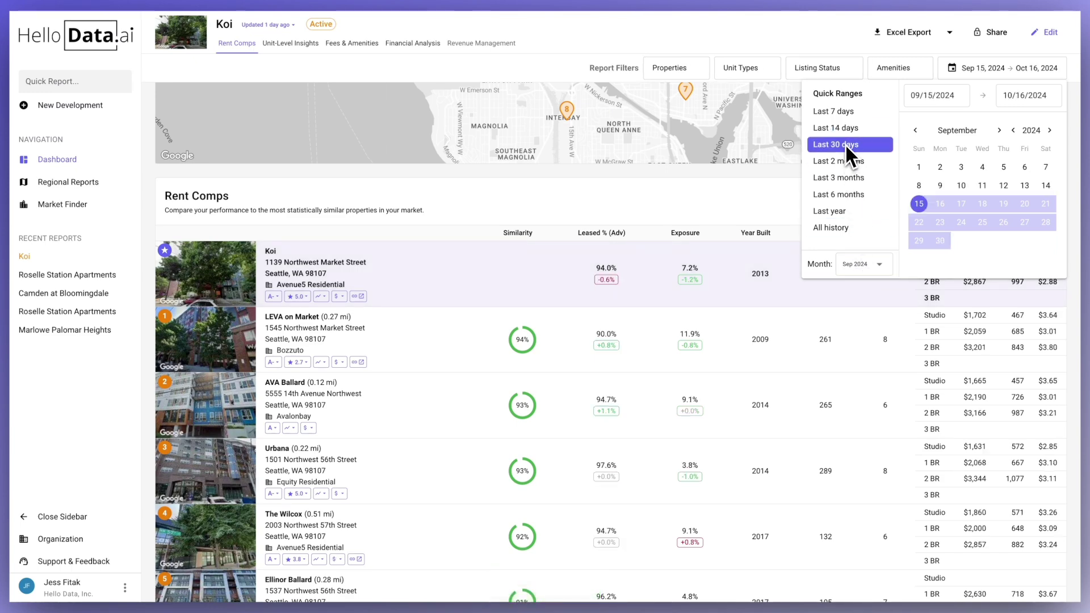
pyautogui.click(747, 197)
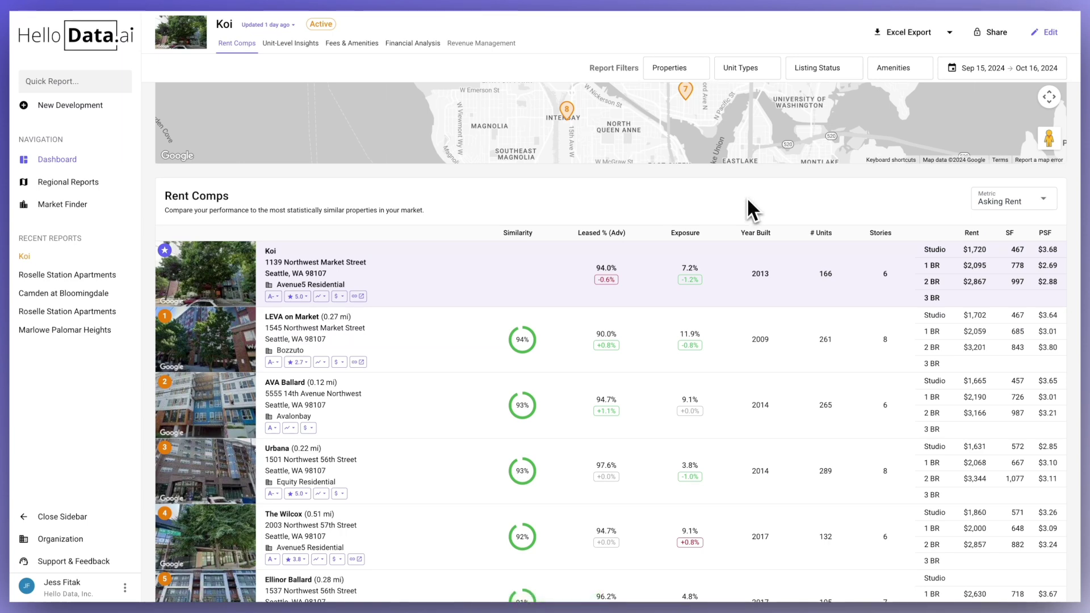
# - Download a PDF of the Koi report excluding the Rent Comps charts and Future Availability
pyautogui.click(949, 32)
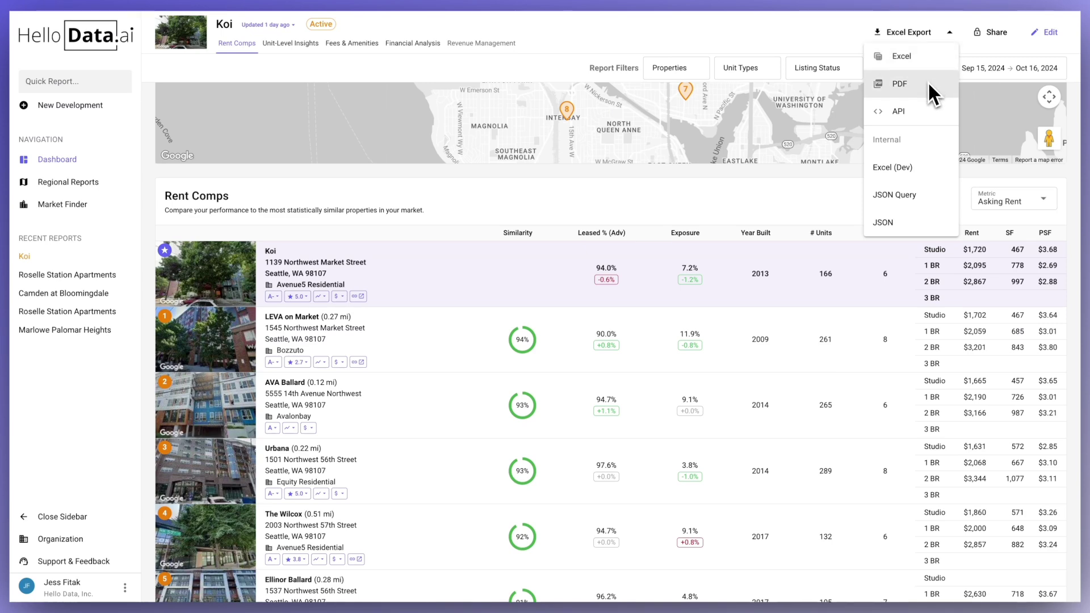
pyautogui.click(928, 83)
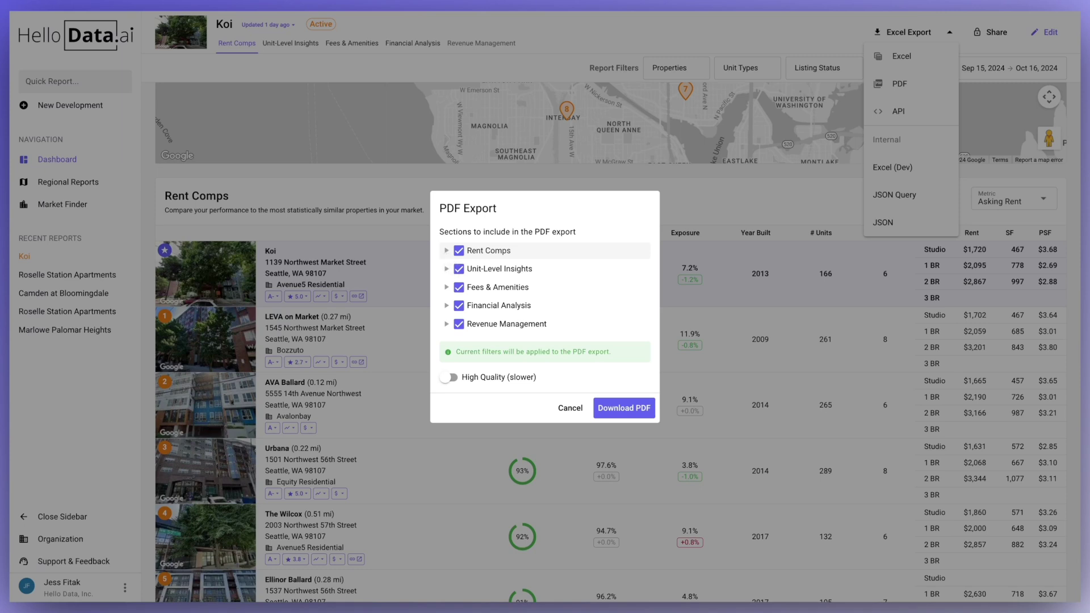
pyautogui.click(446, 251)
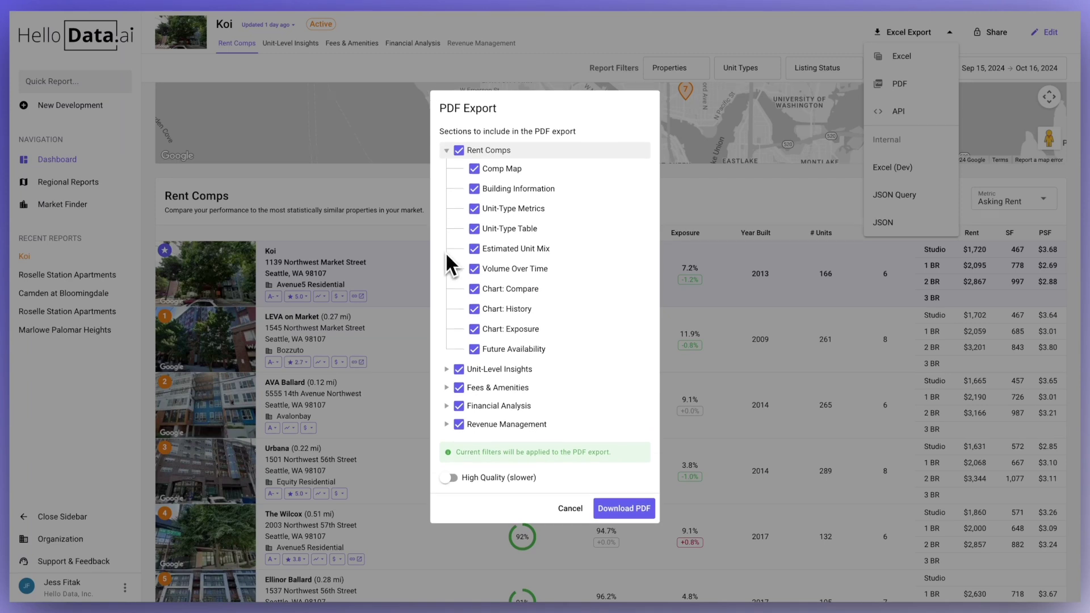
pyautogui.click(475, 349)
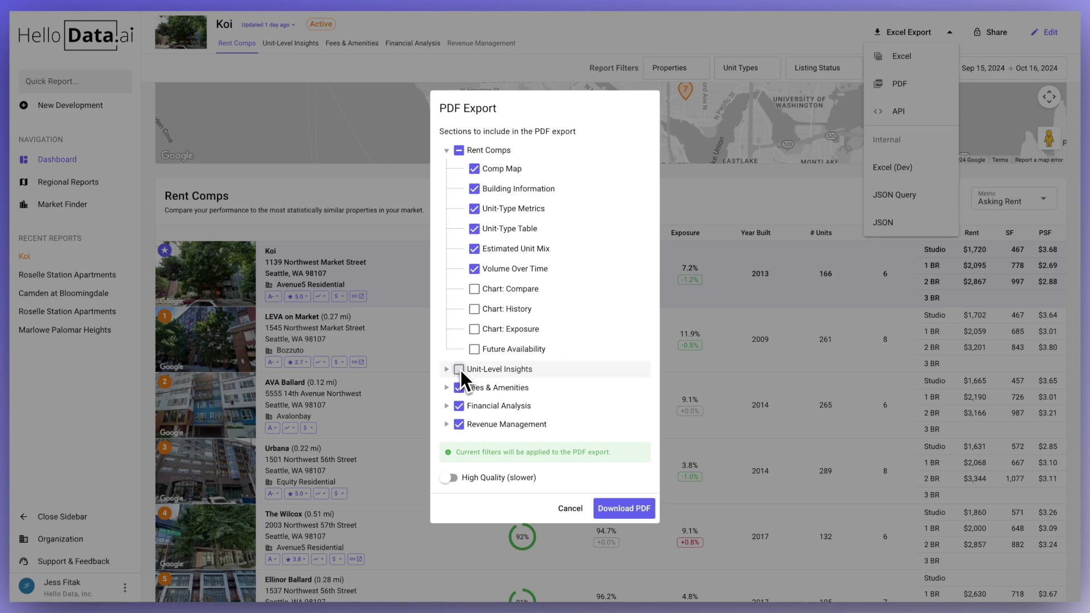
pyautogui.click(596, 507)
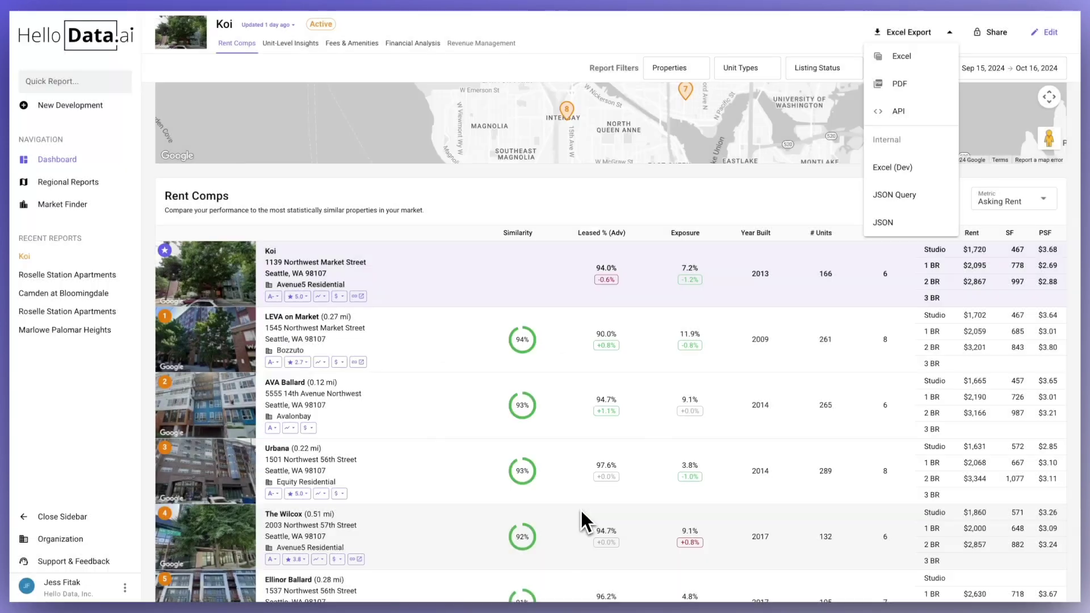
pyautogui.click(792, 238)
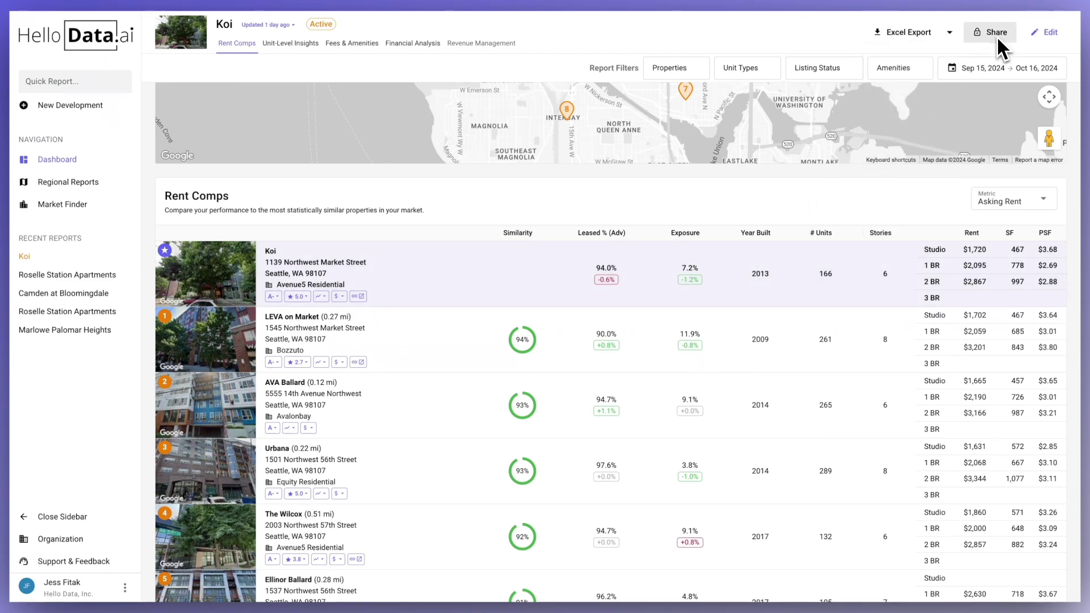
# - Share the Koi report by inviting two colleagues picked from the Add people suggestions
pyautogui.click(994, 38)
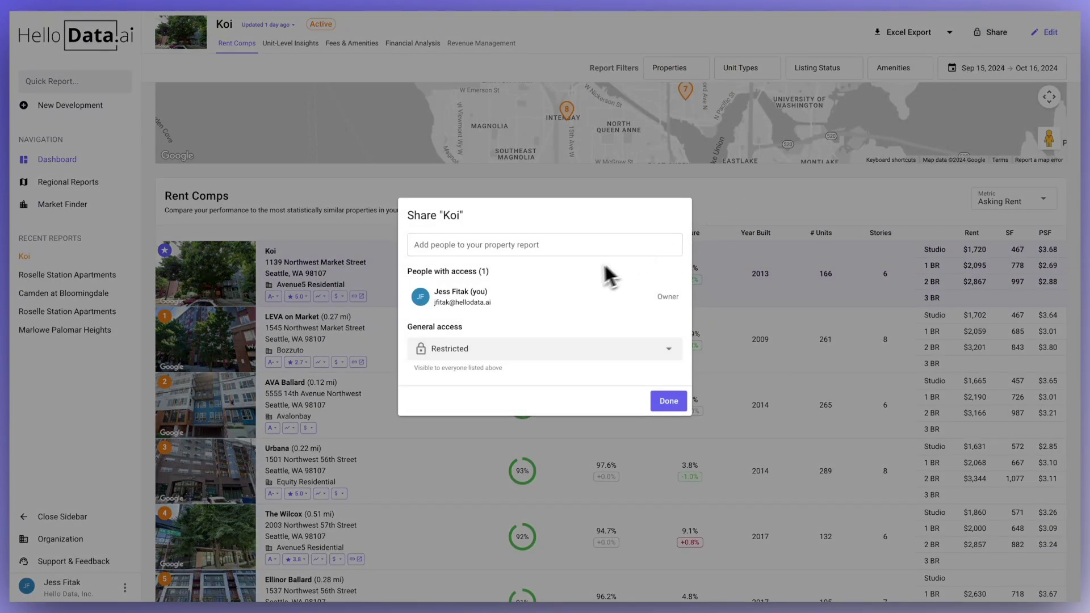
pyautogui.click(517, 248)
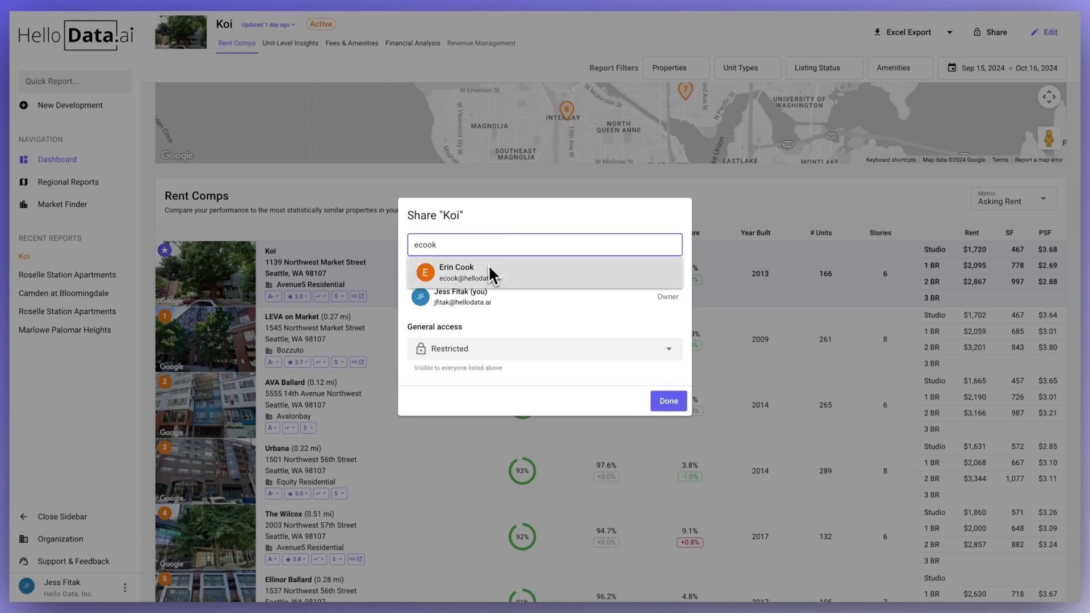
pyautogui.click(492, 273)
pyautogui.write('ju')
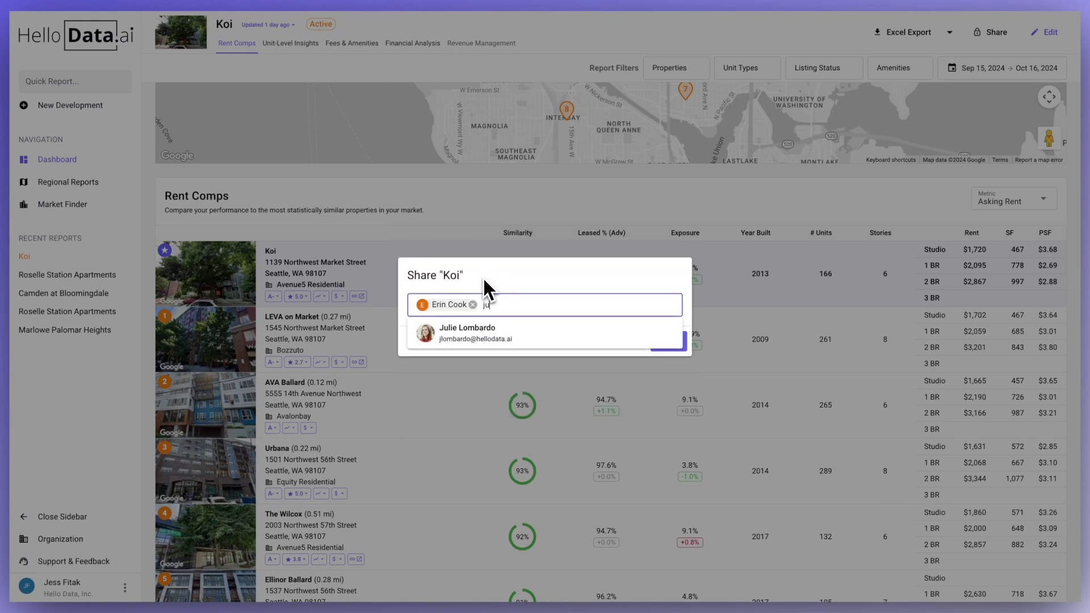
pyautogui.click(479, 329)
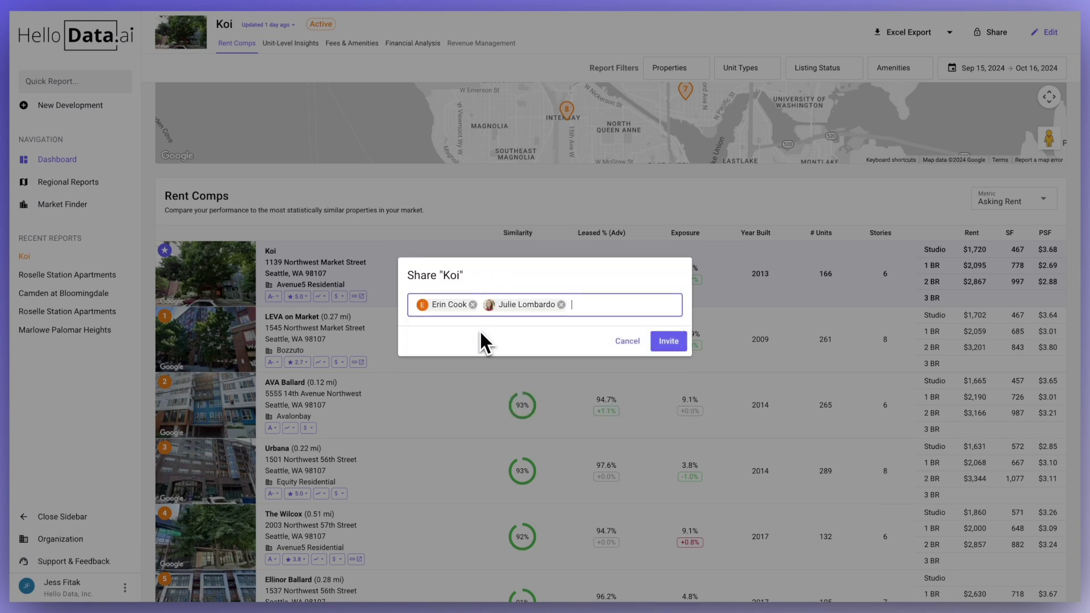
pyautogui.click(659, 344)
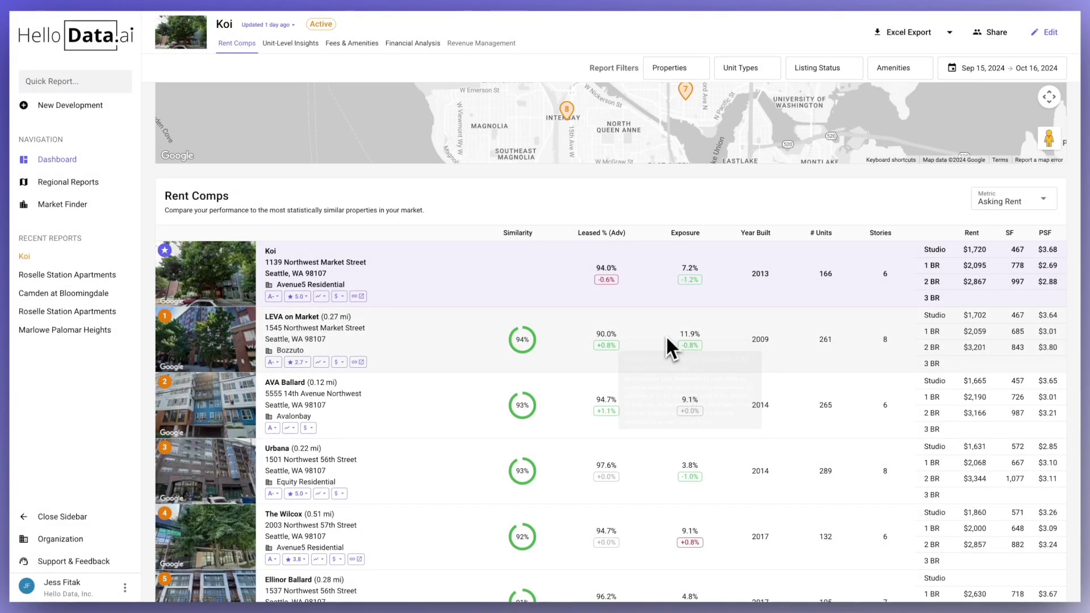
# - Invite one more colleague by e-mail to the Koi report, then switch the report to edit mode
pyautogui.click(983, 33)
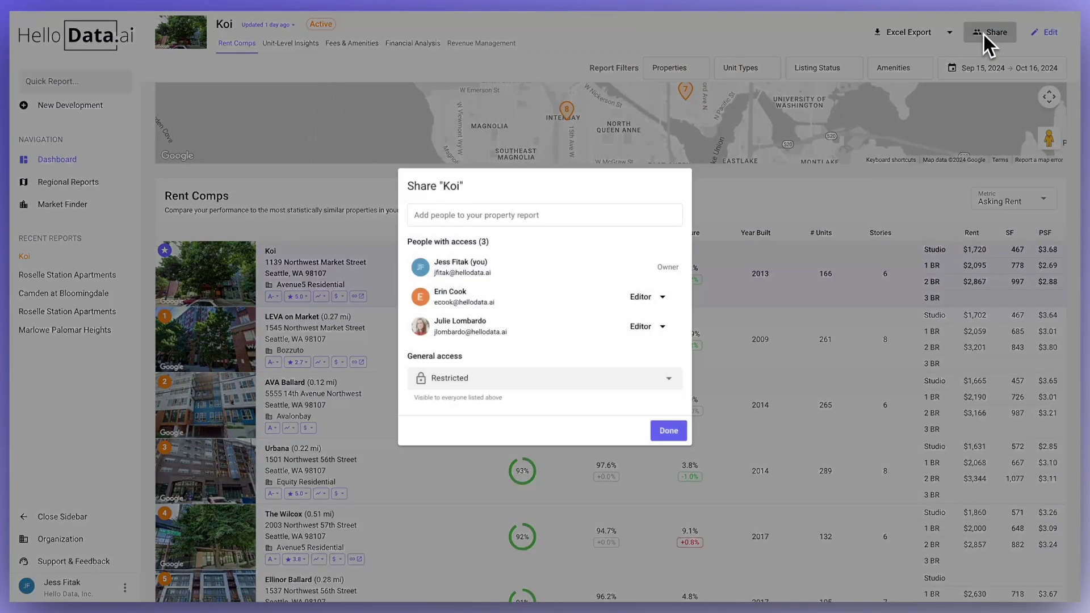
pyautogui.click(498, 224)
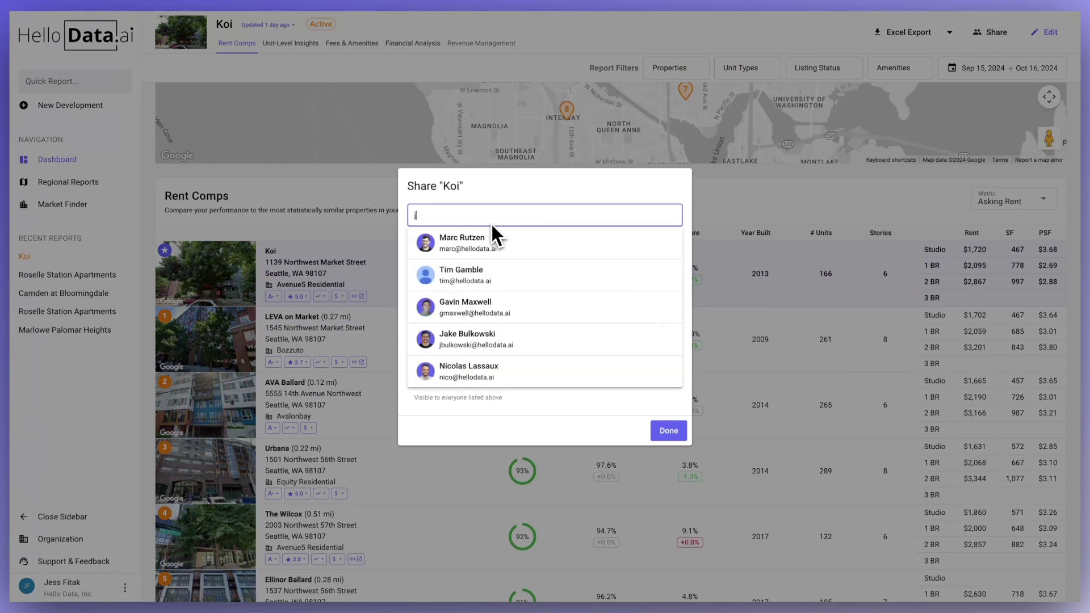
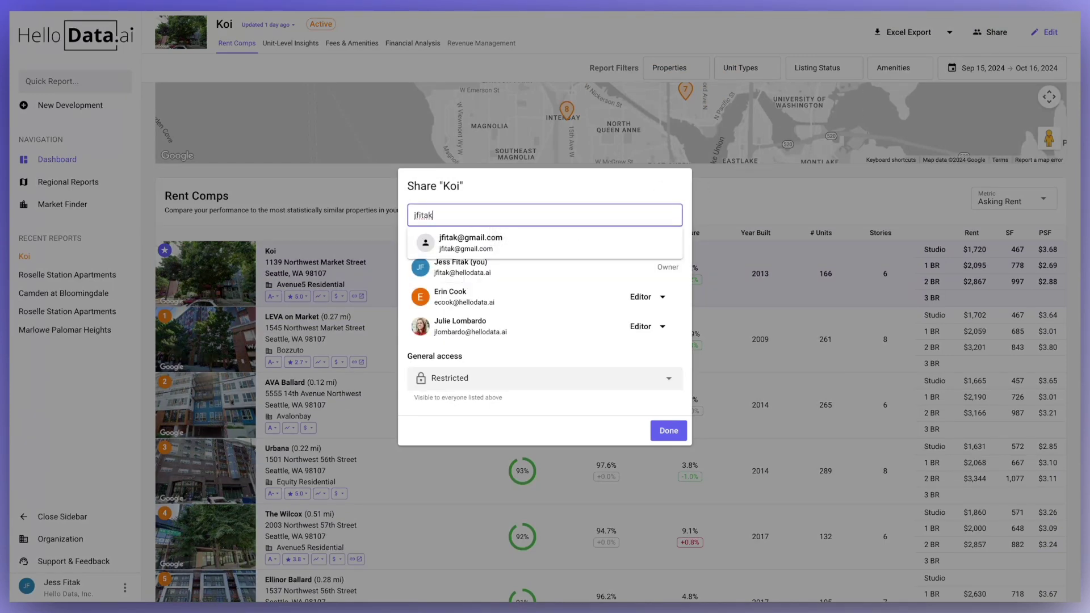
pyautogui.click(493, 234)
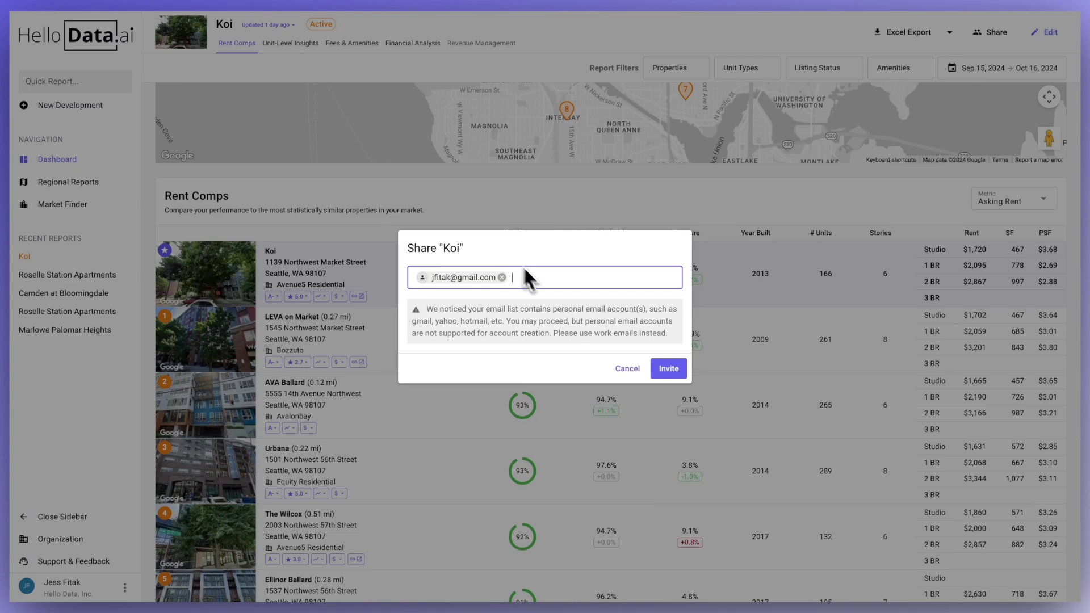
pyautogui.click(662, 373)
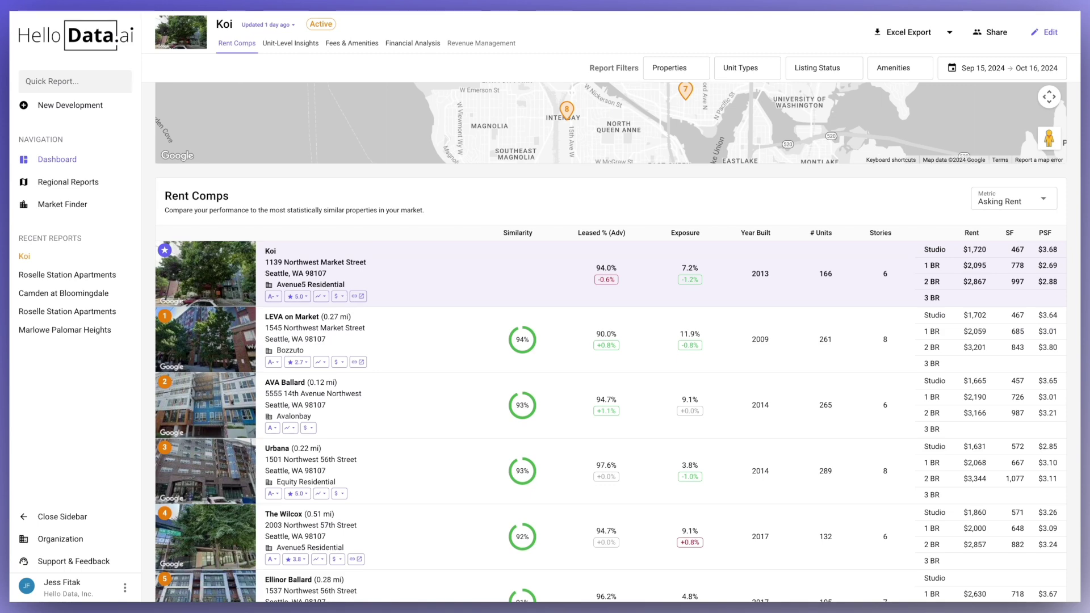
pyautogui.click(1047, 33)
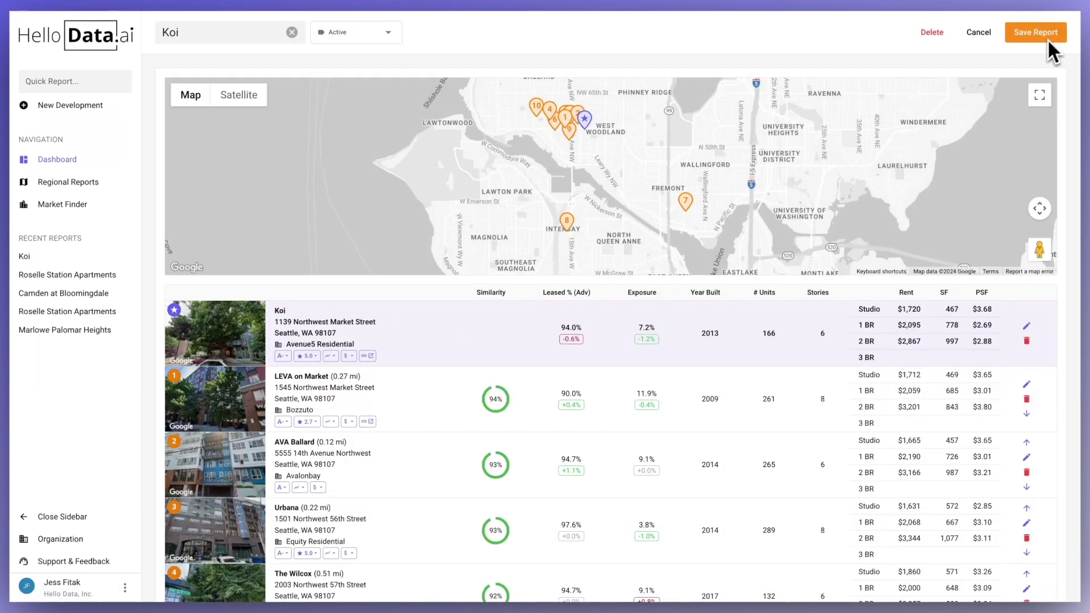
# - Edit Koi's # Units and Stories values in the report
pyautogui.moveTo(718, 338)
pyautogui.click(767, 334)
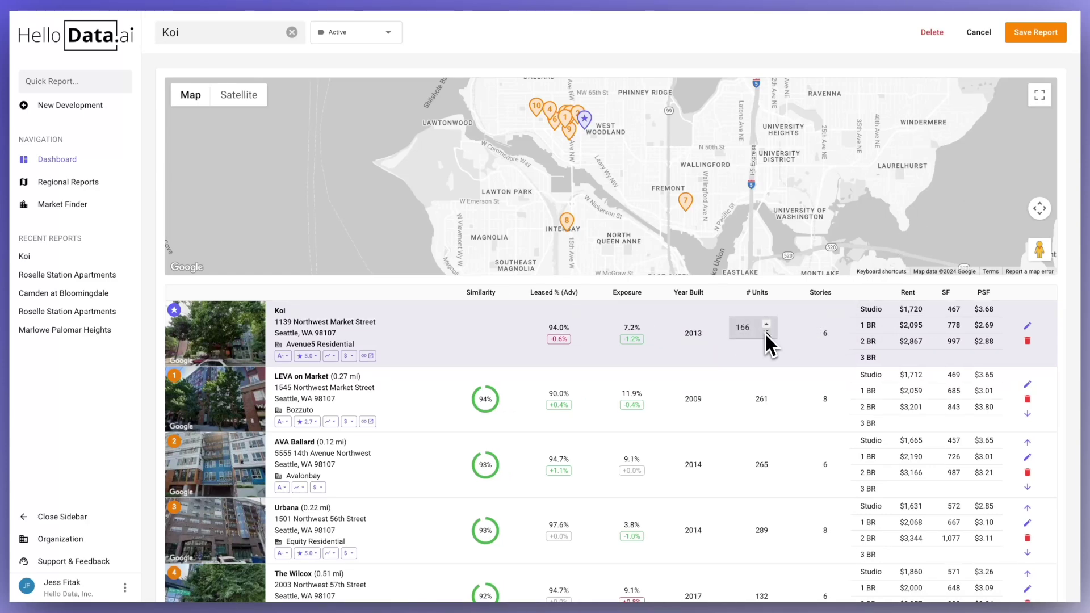
pyautogui.click(826, 334)
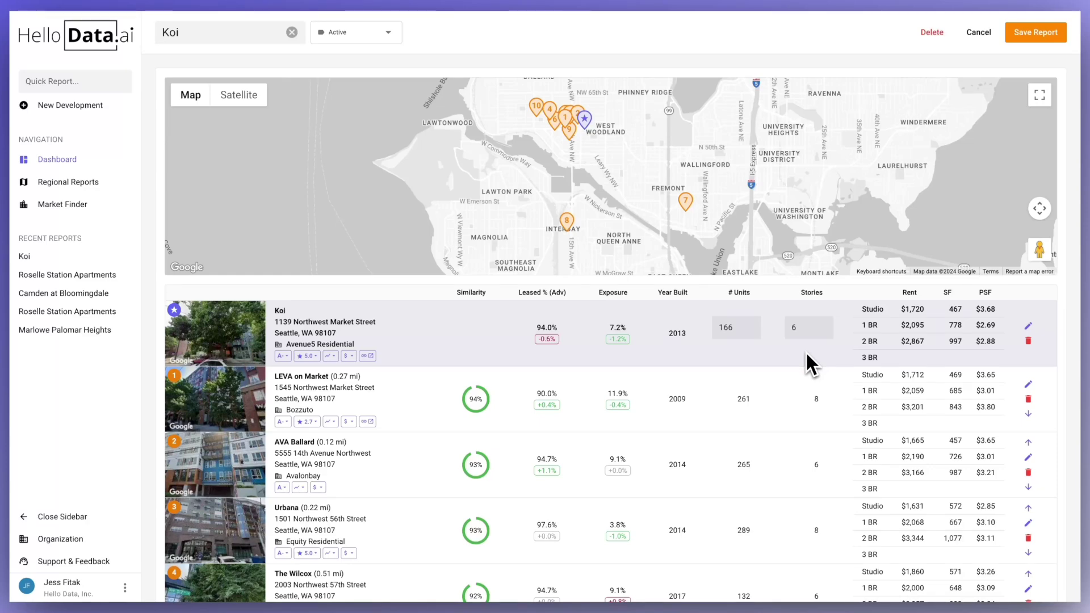
# - Confirm Koi's full property characteristics and amenities, then save the report
pyautogui.moveTo(596, 339)
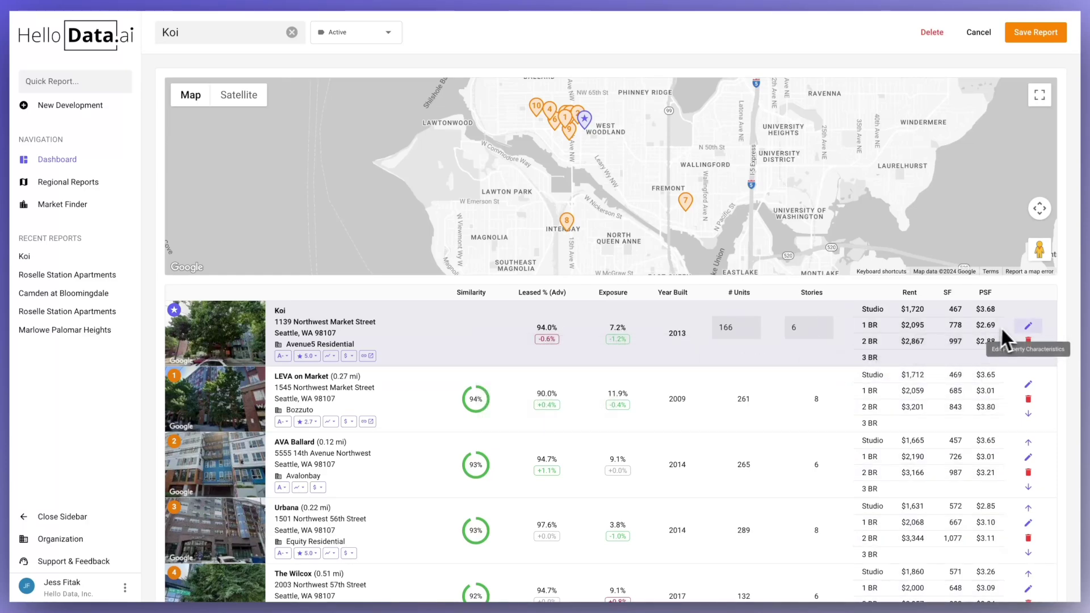
pyautogui.click(1027, 326)
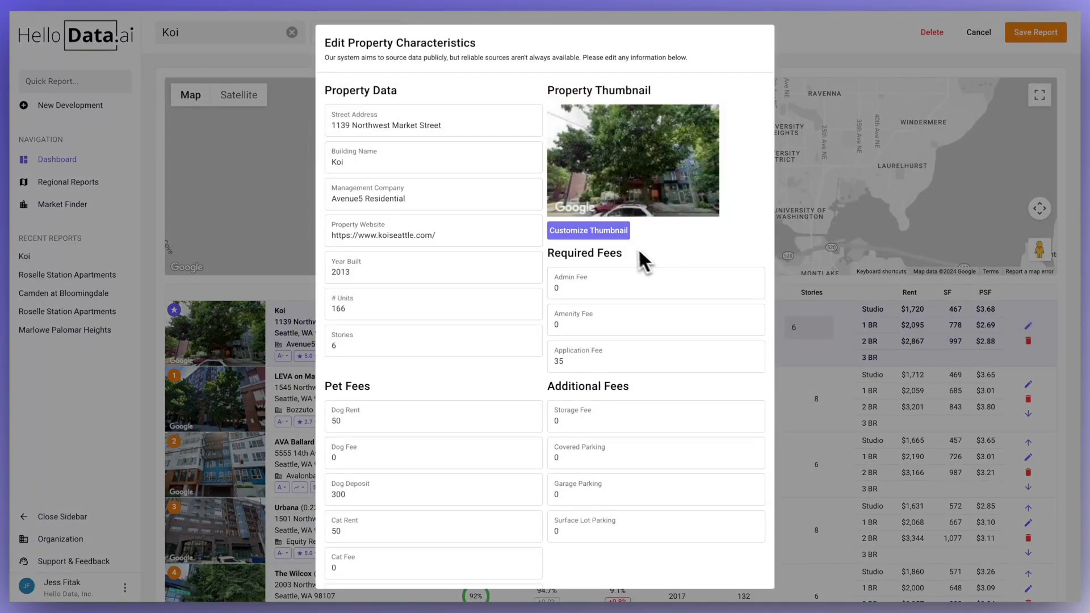
pyautogui.scroll(-7, 599, 278)
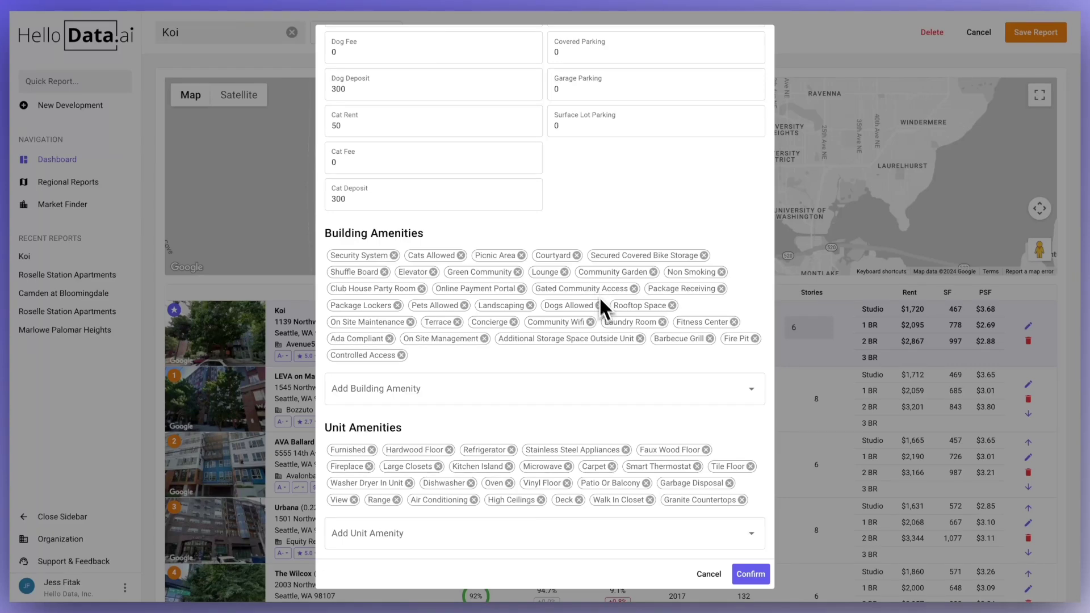
pyautogui.click(750, 573)
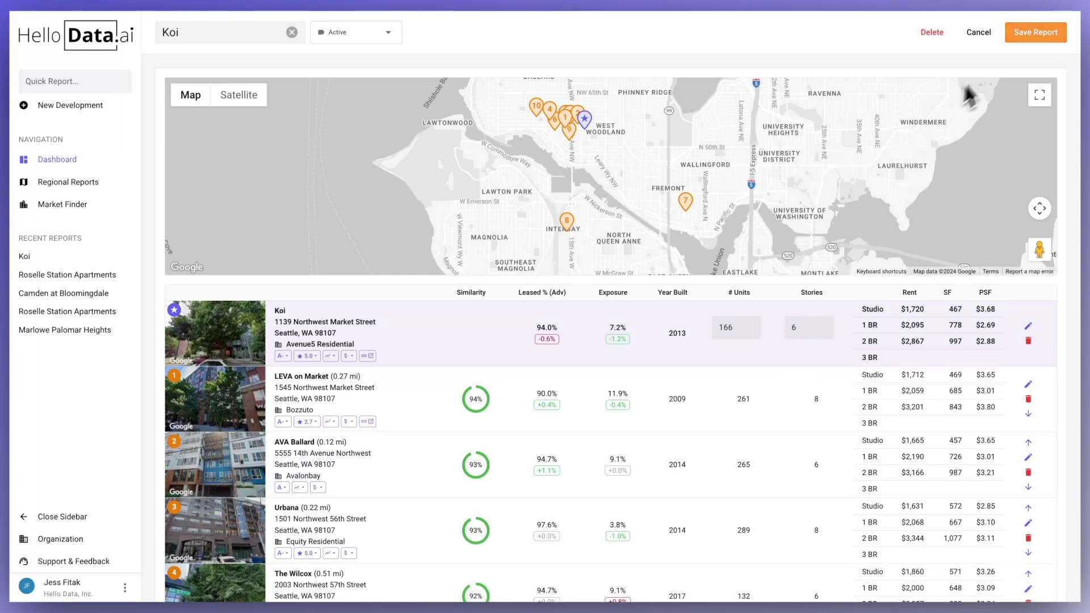
pyautogui.click(1038, 38)
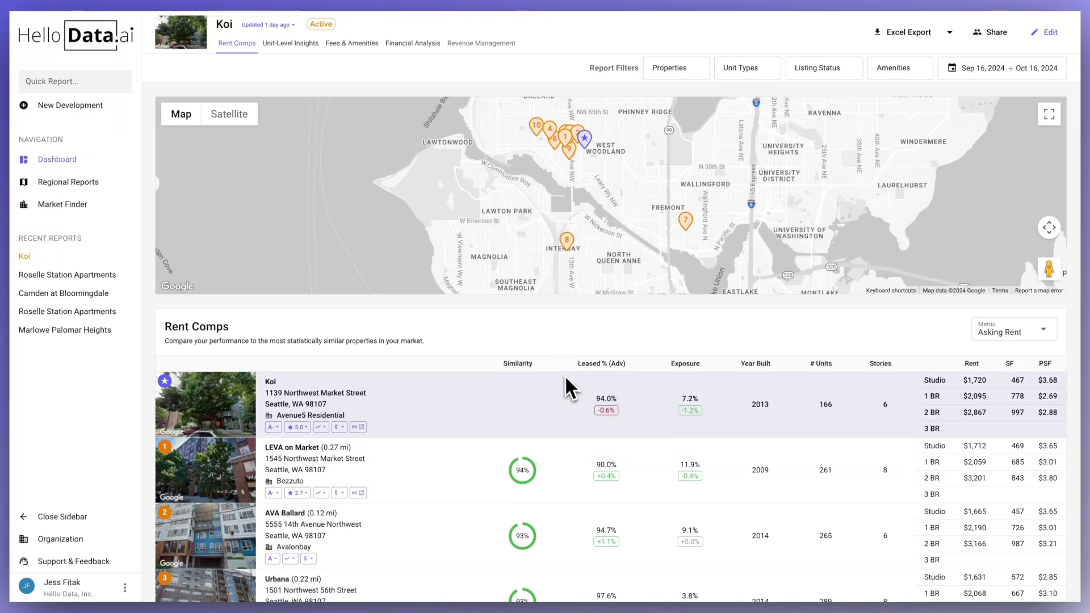
pyautogui.moveTo(591, 365)
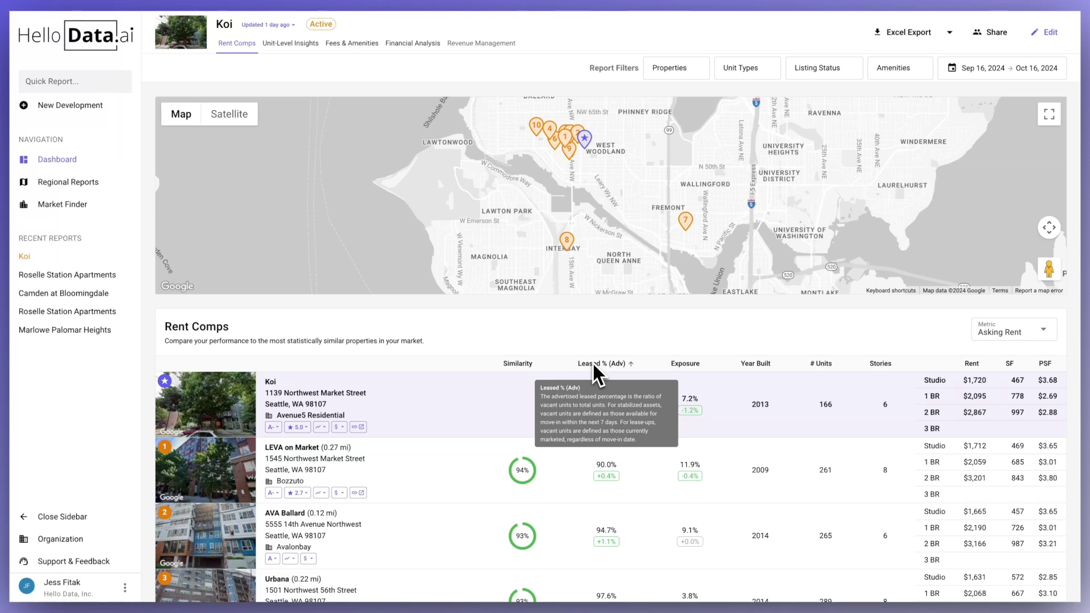
pyautogui.moveTo(637, 363)
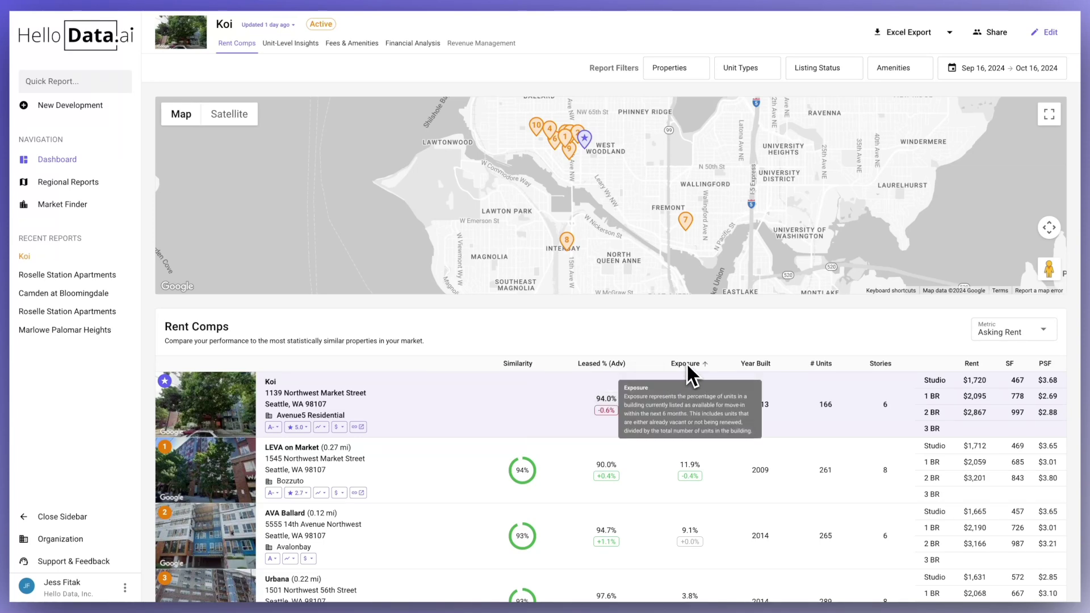
pyautogui.moveTo(722, 366)
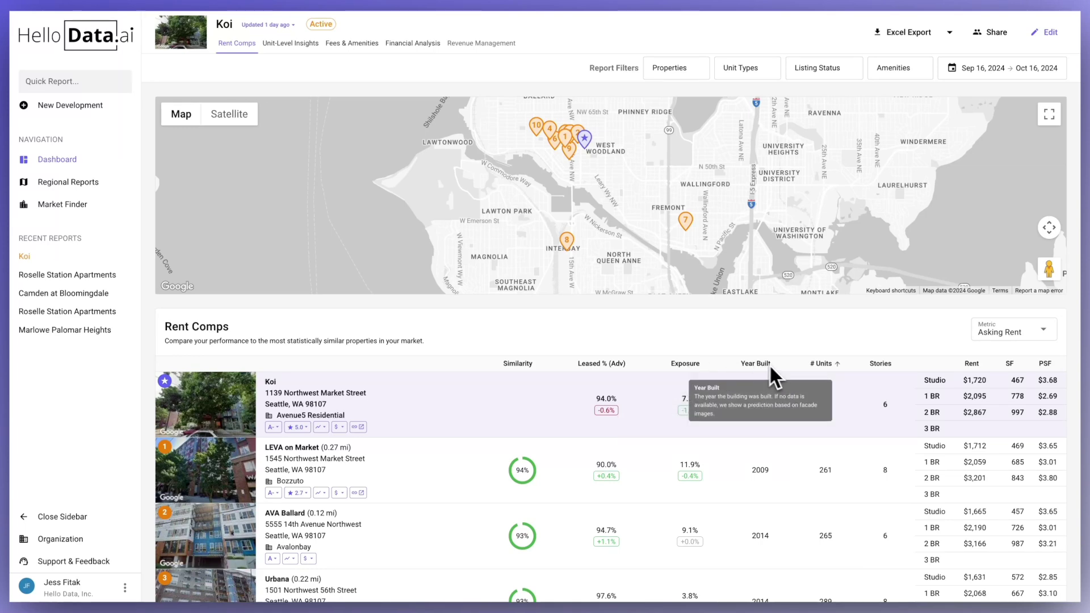
pyautogui.moveTo(815, 380)
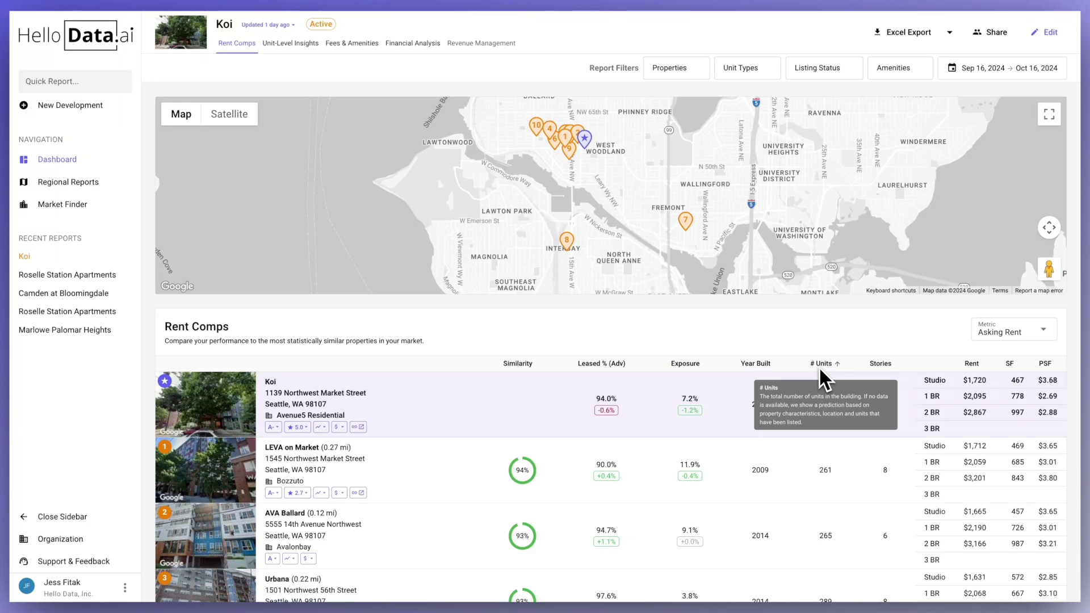
pyautogui.moveTo(853, 366)
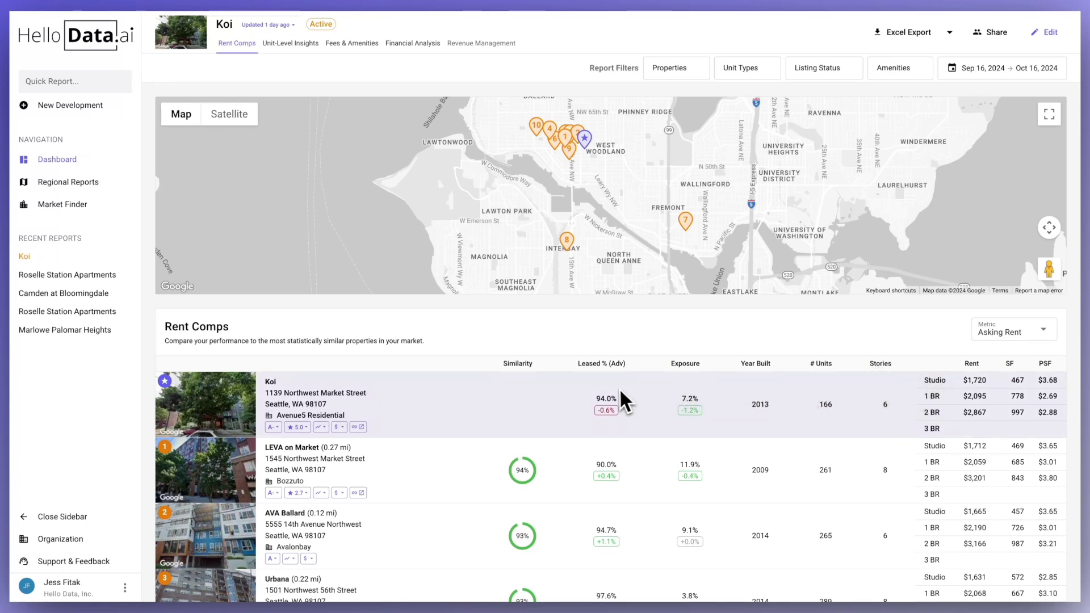
pyautogui.moveTo(607, 410)
pyautogui.moveTo(684, 400)
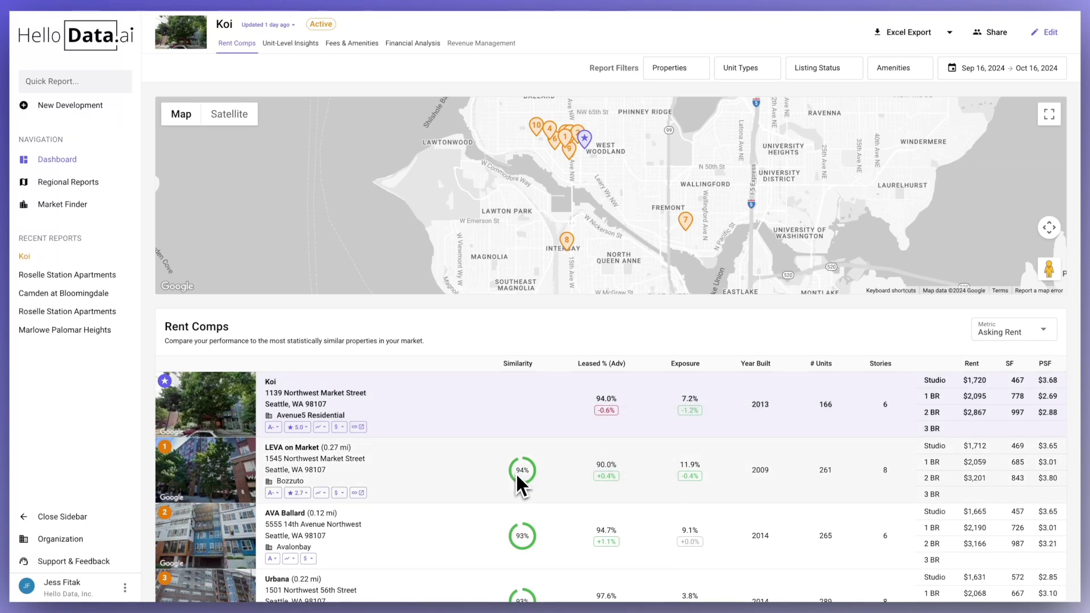
pyautogui.moveTo(517, 472)
pyautogui.scroll(-10, 491, 471)
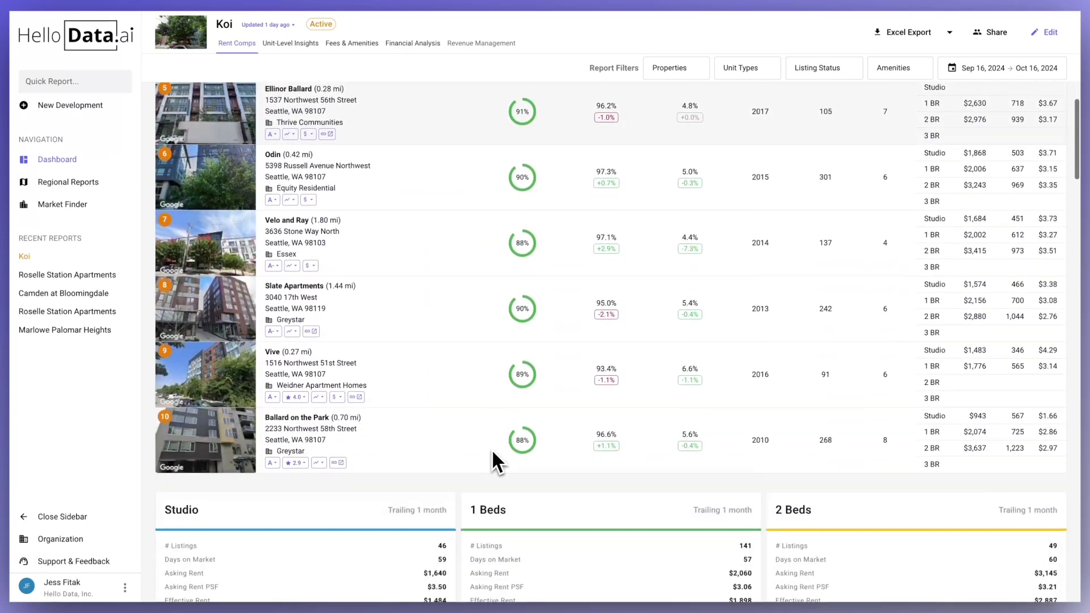
# - Expand Koi's Rents by Unit Type row into 0/1, 1/1, 1/1.5 and 2/2 types
pyautogui.scroll(-6, 492, 454)
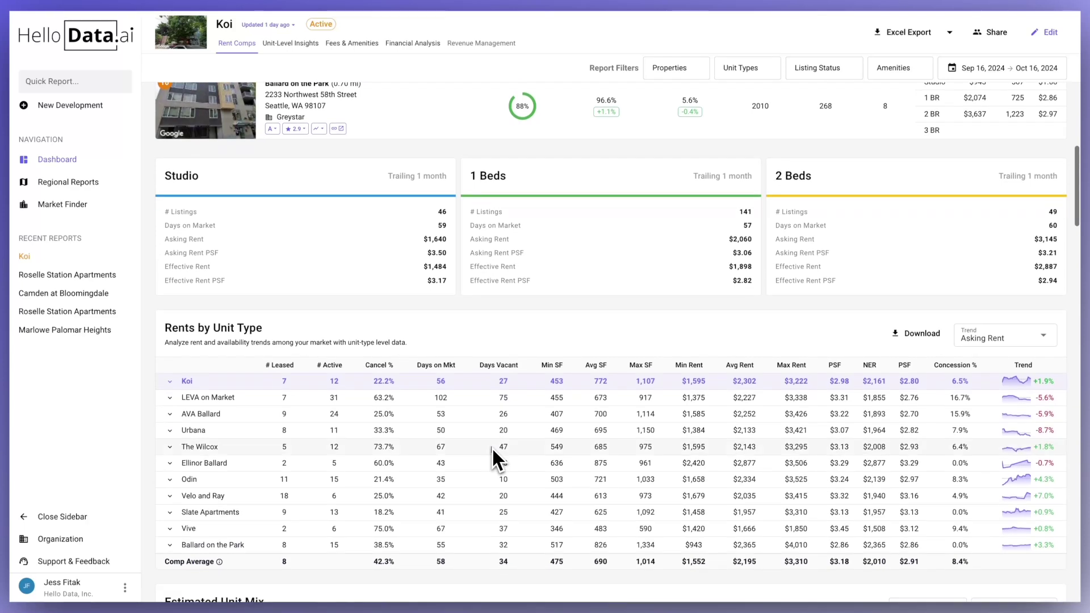
pyautogui.scroll(-2, 492, 447)
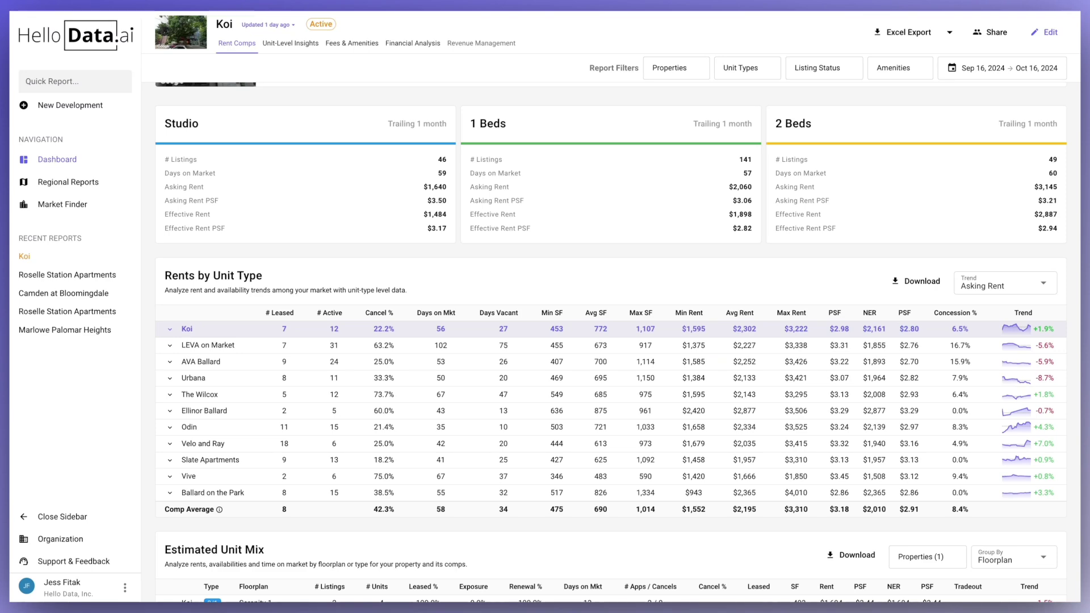
pyautogui.scroll(-1, 476, 334)
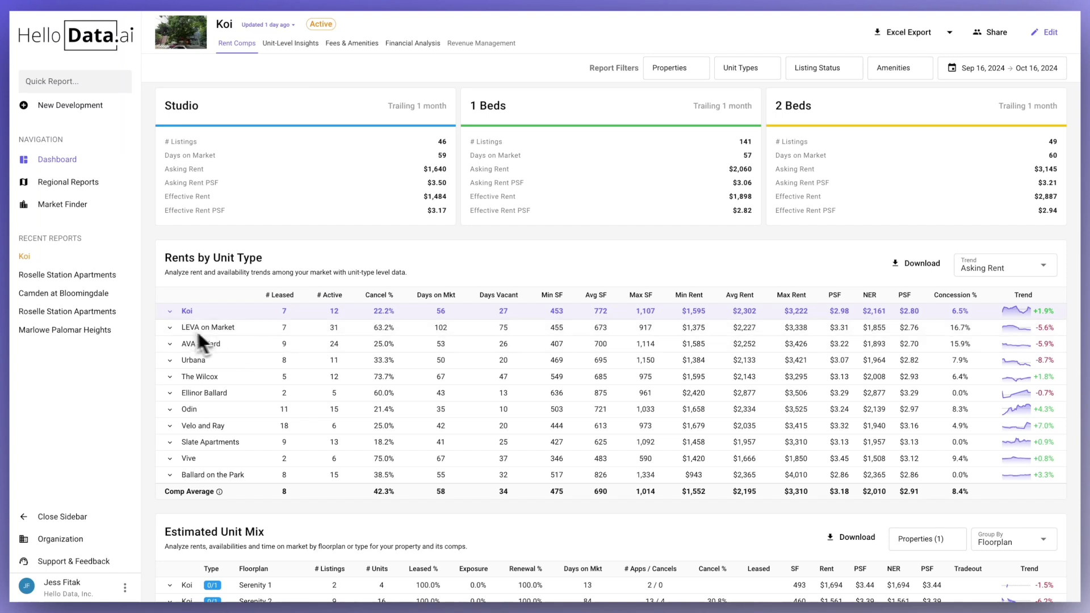
pyautogui.click(172, 311)
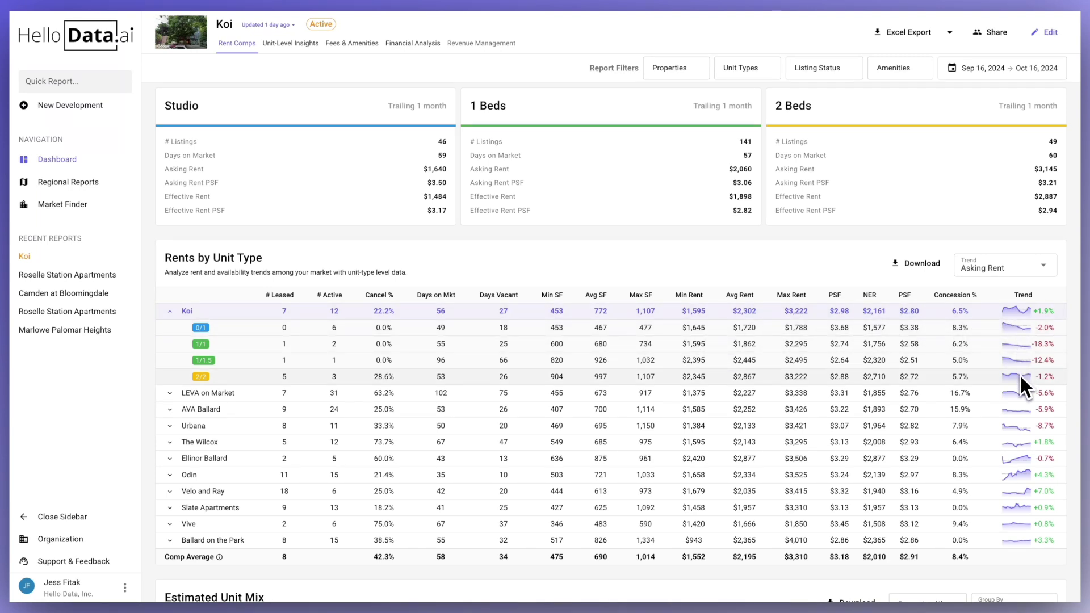
# - Switch the Rents by Unit Type trend metric from Asking Rent to Effective Rent
pyautogui.click(1030, 274)
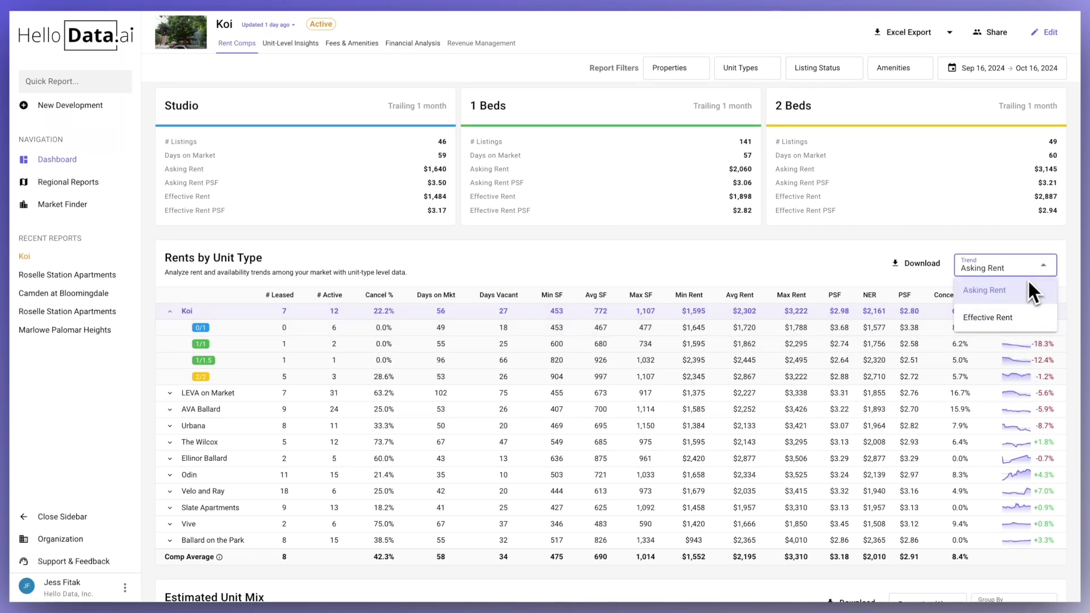
pyautogui.click(1011, 316)
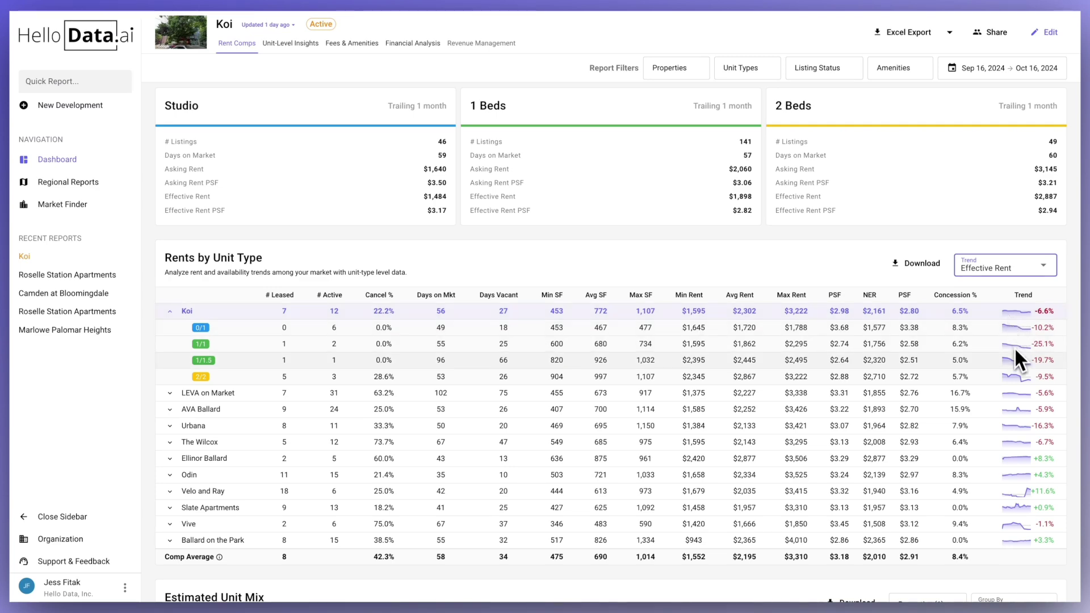
pyautogui.scroll(-5, 1015, 357)
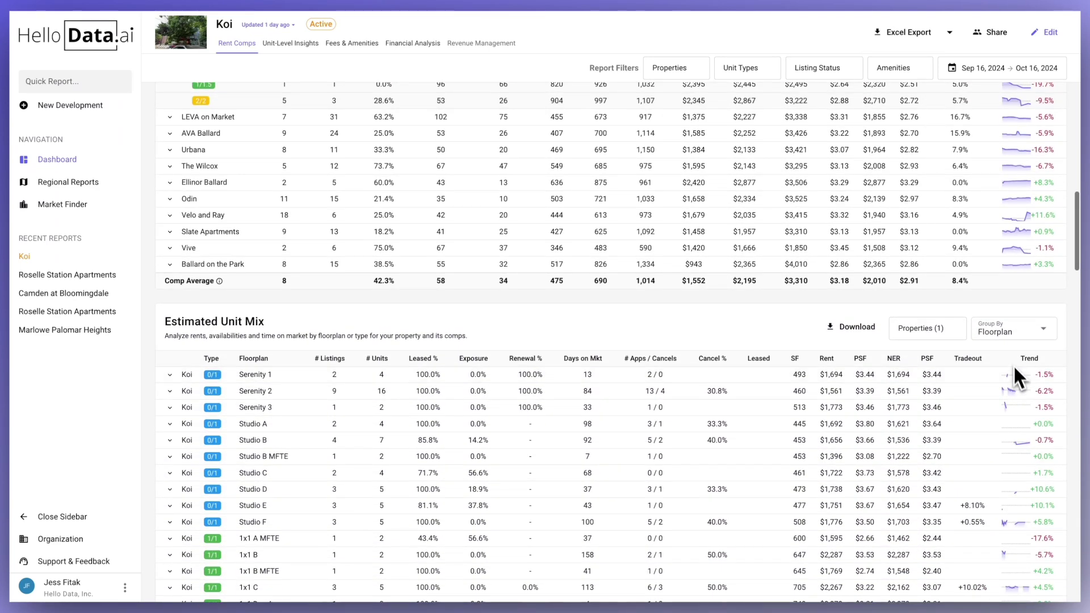
# - Expand the Serenity 1 floorplan and check the property list without changes
pyautogui.scroll(-2, 795, 335)
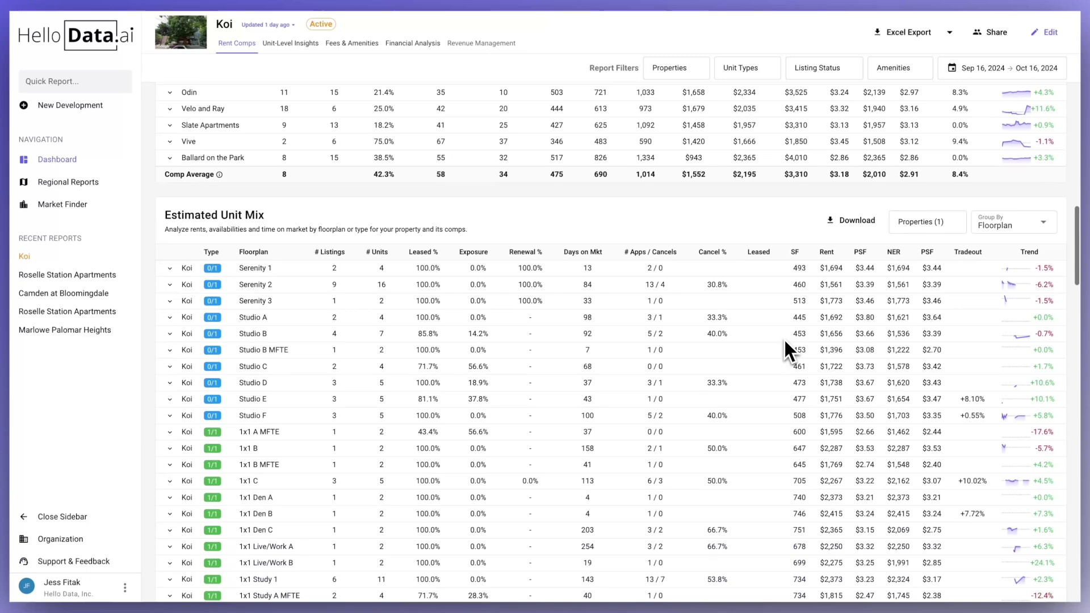
pyautogui.scroll(-2, 783, 339)
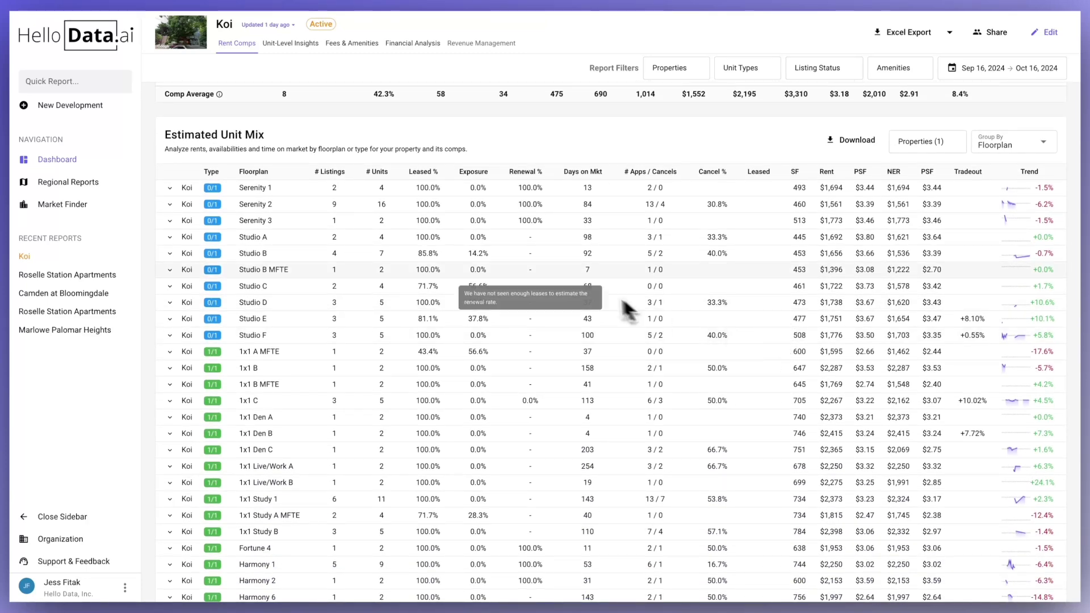
pyautogui.click(169, 188)
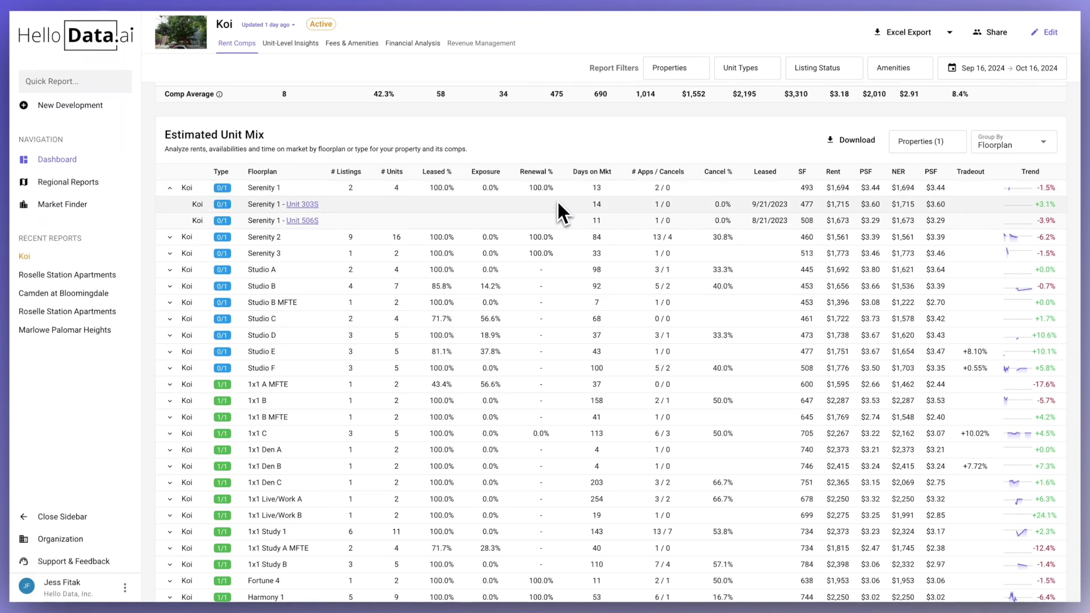
pyautogui.click(941, 152)
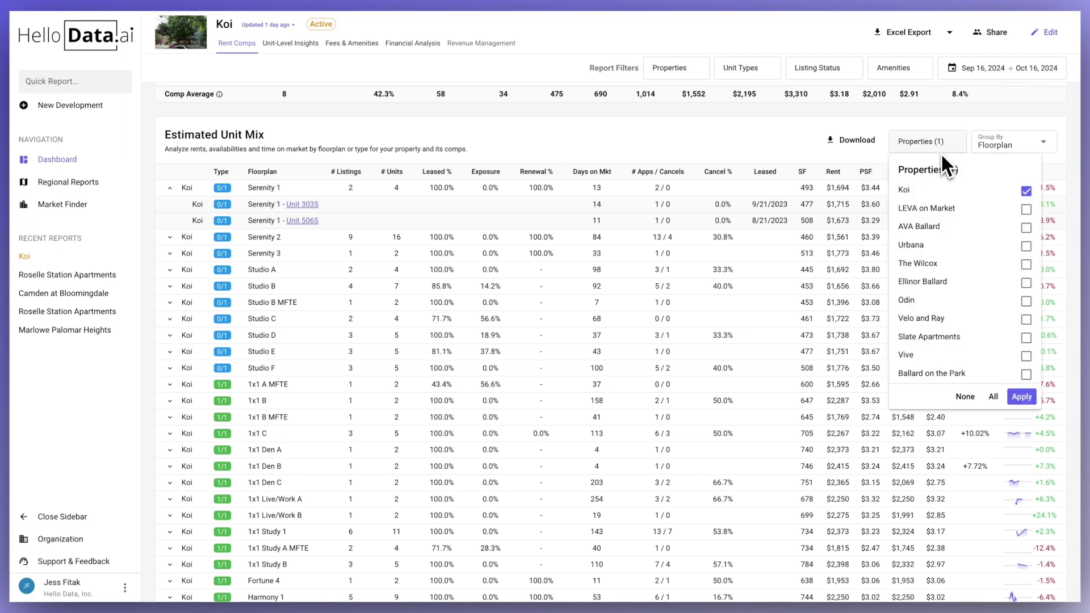
pyautogui.click(940, 150)
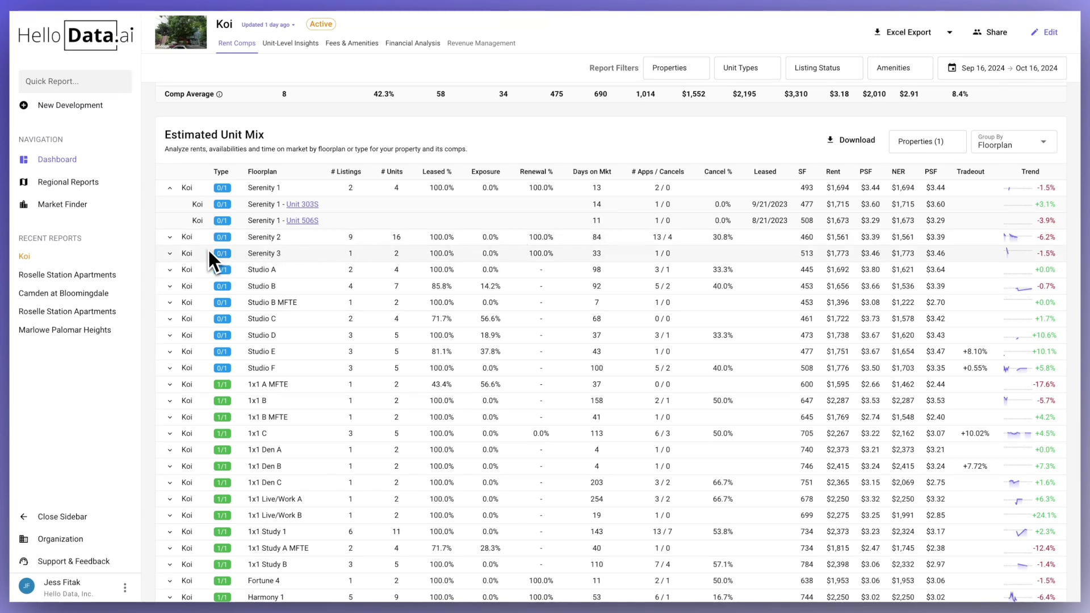
# - Expand the 1x1 Study 1 floorplan into its six individual units
pyautogui.scroll(-1, 248, 284)
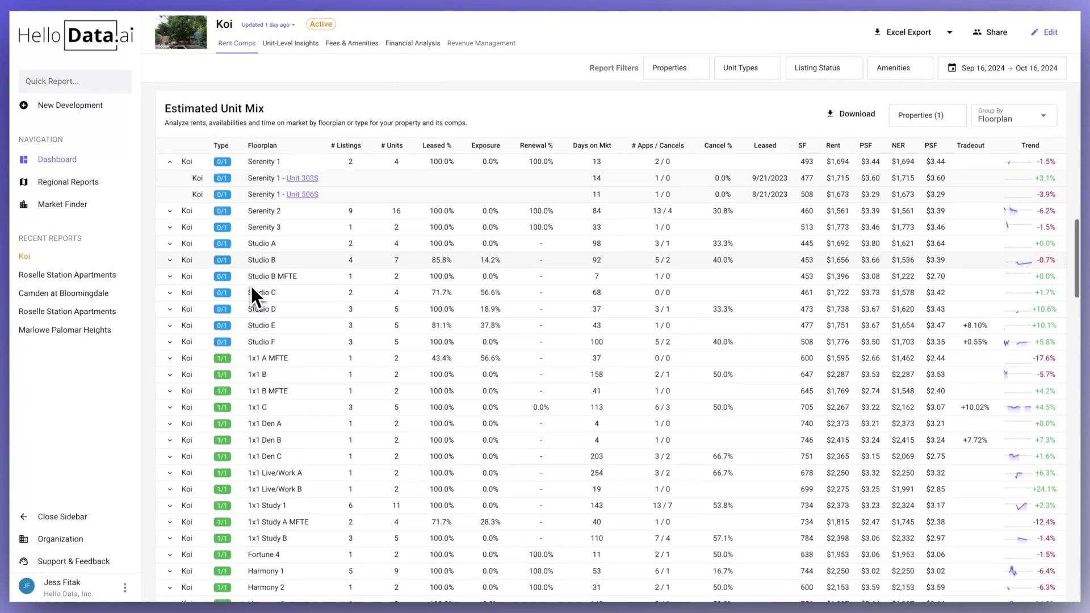
pyautogui.scroll(-4, 250, 284)
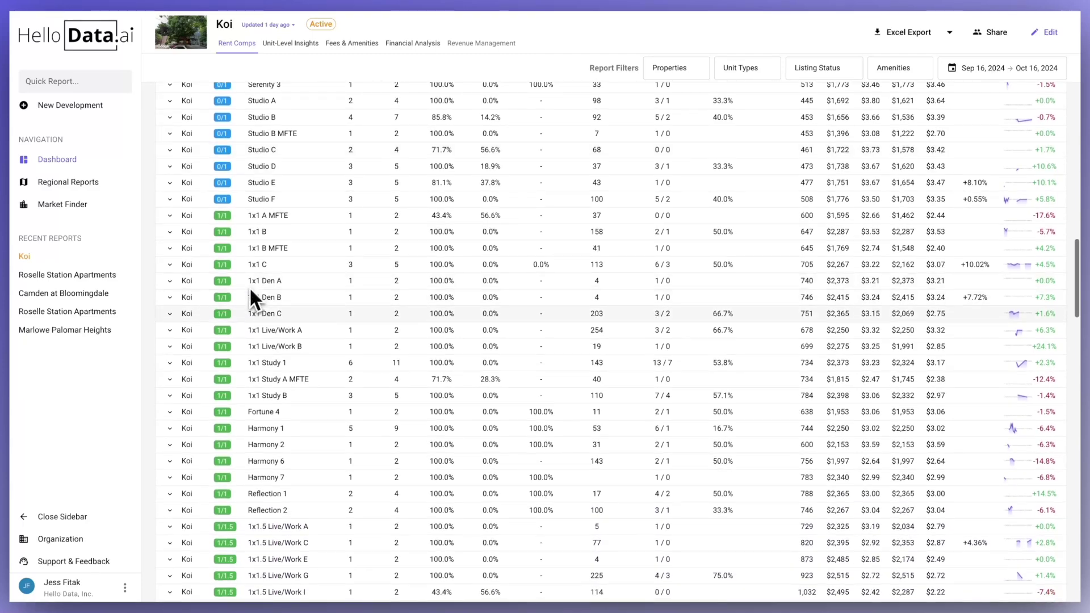
pyautogui.click(169, 363)
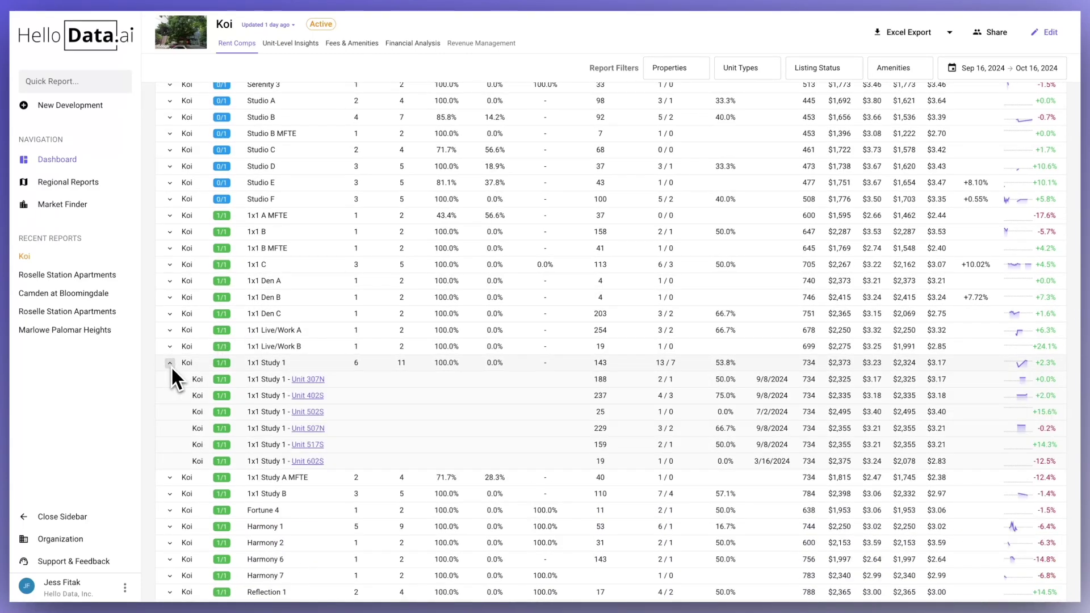
pyautogui.scroll(-3, 170, 366)
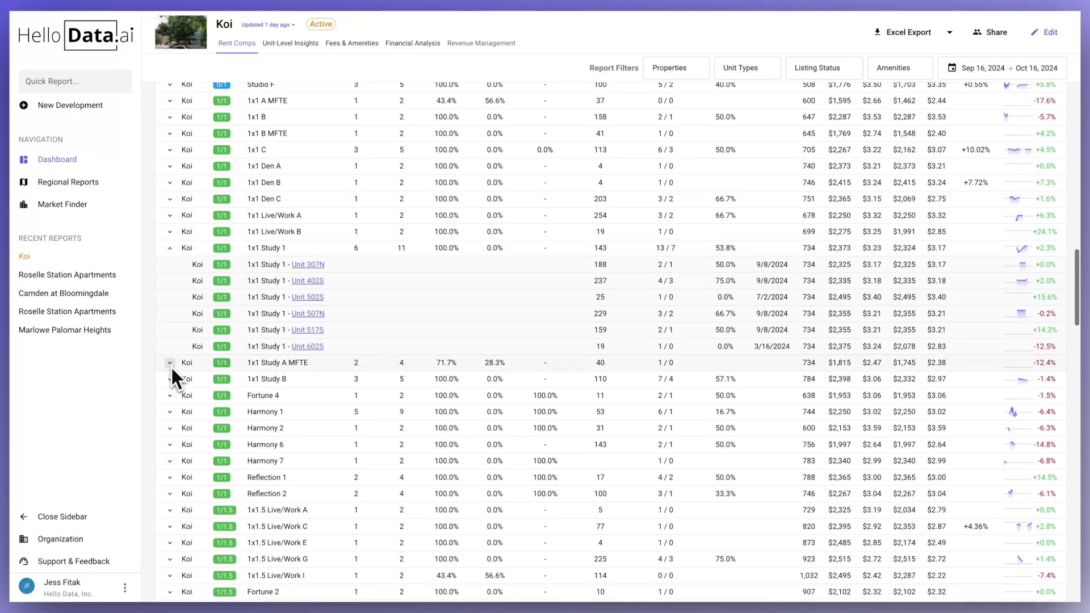
pyautogui.scroll(-10, 340, 323)
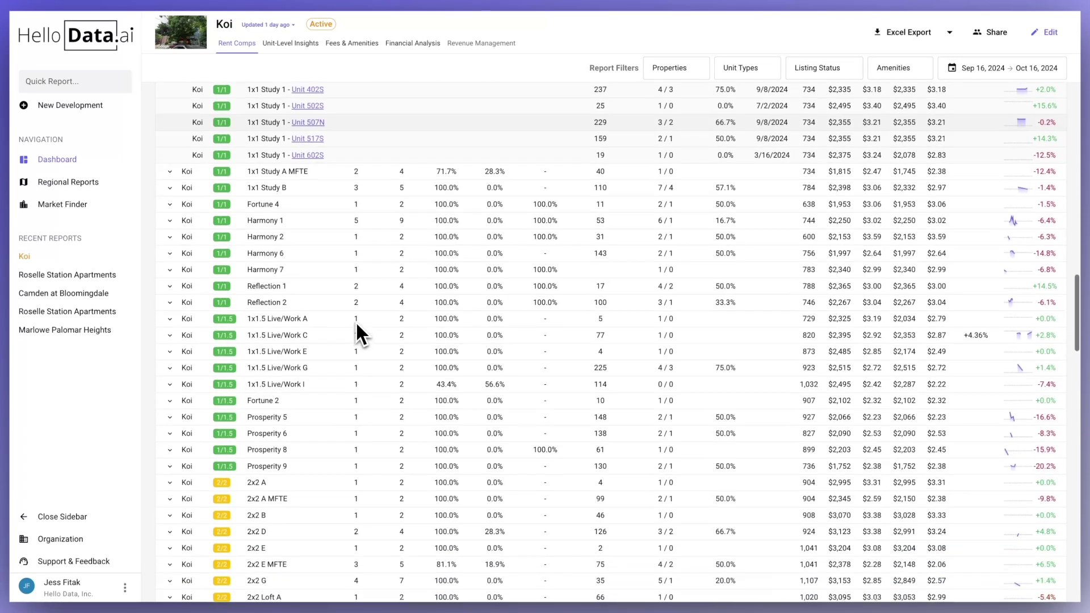
pyautogui.scroll(-3, 358, 315)
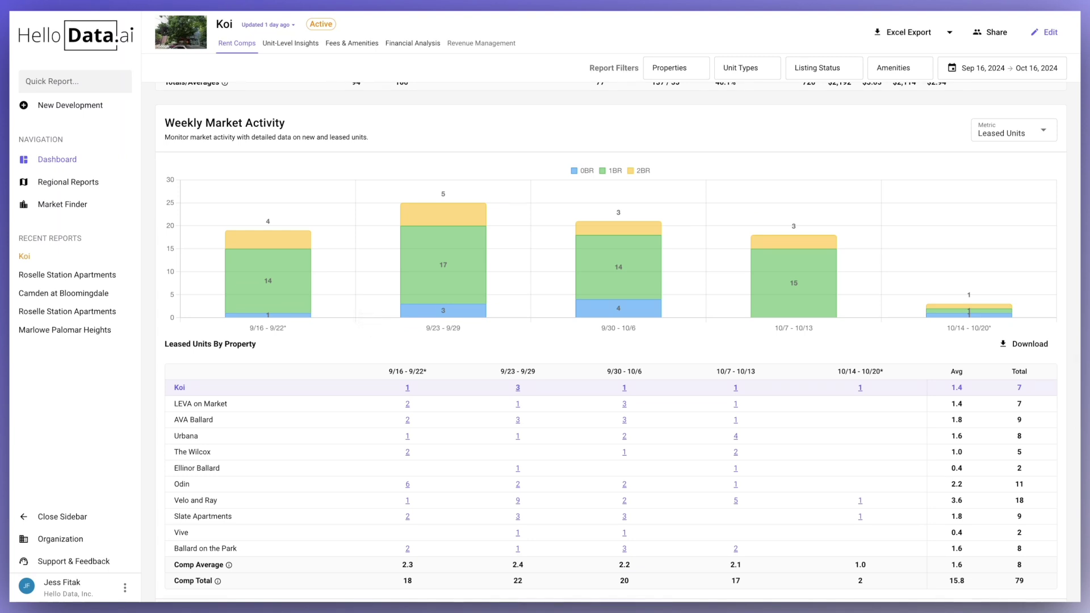
# - Switch the Weekly Market Activity metric to New Units, then back to Leased Units
pyautogui.click(990, 139)
pyautogui.click(1000, 156)
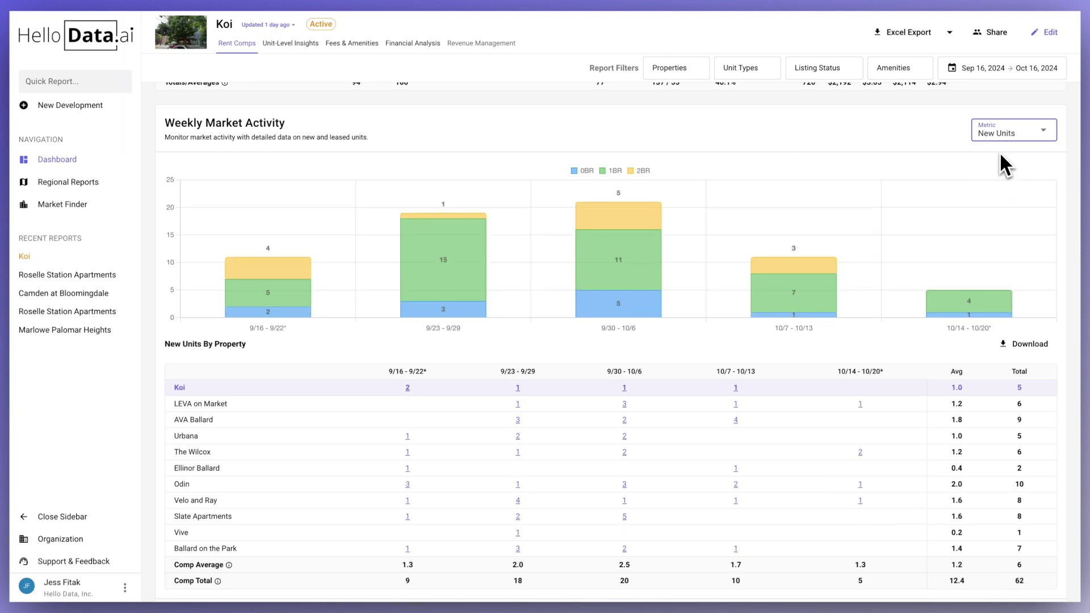
pyautogui.click(1001, 139)
pyautogui.click(1005, 186)
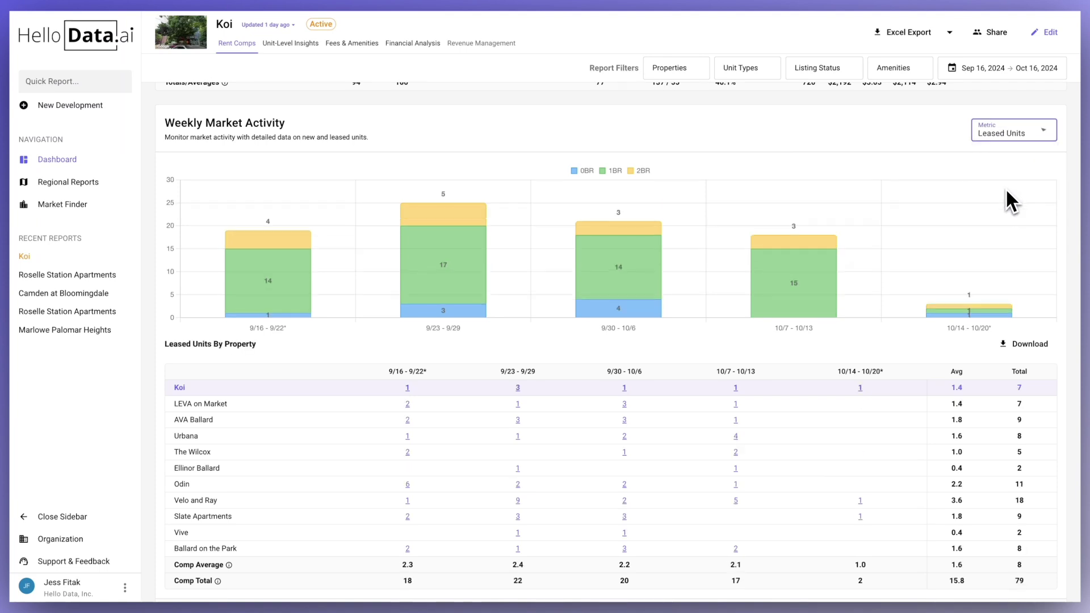
# - List Koi's 10/14–10/20 leased unit: a 2x2 A MFTE at $2,345
pyautogui.scroll(-1, 1002, 192)
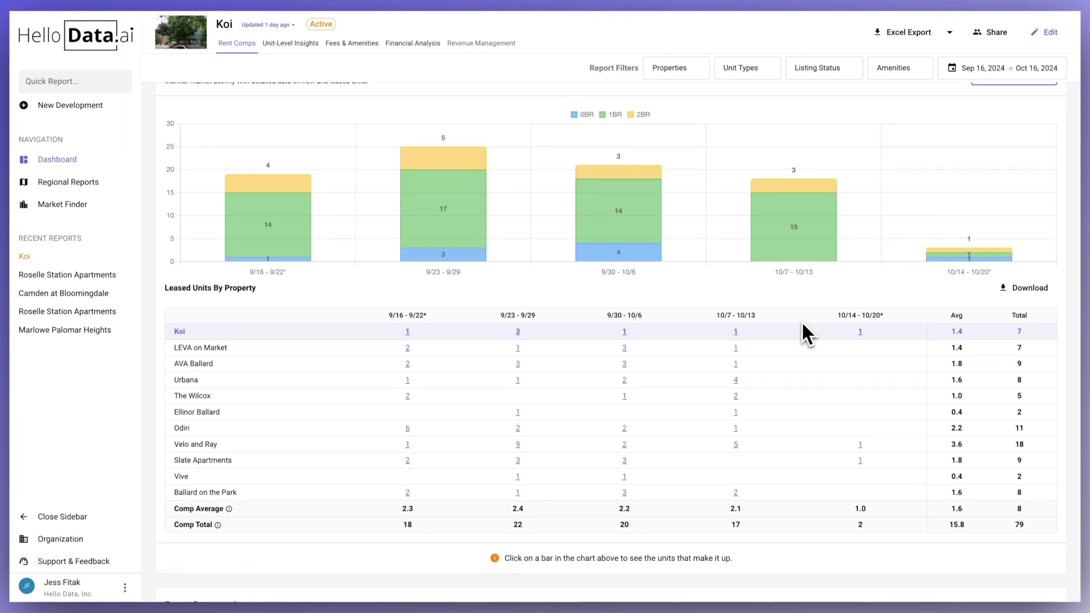
pyautogui.scroll(1, 801, 321)
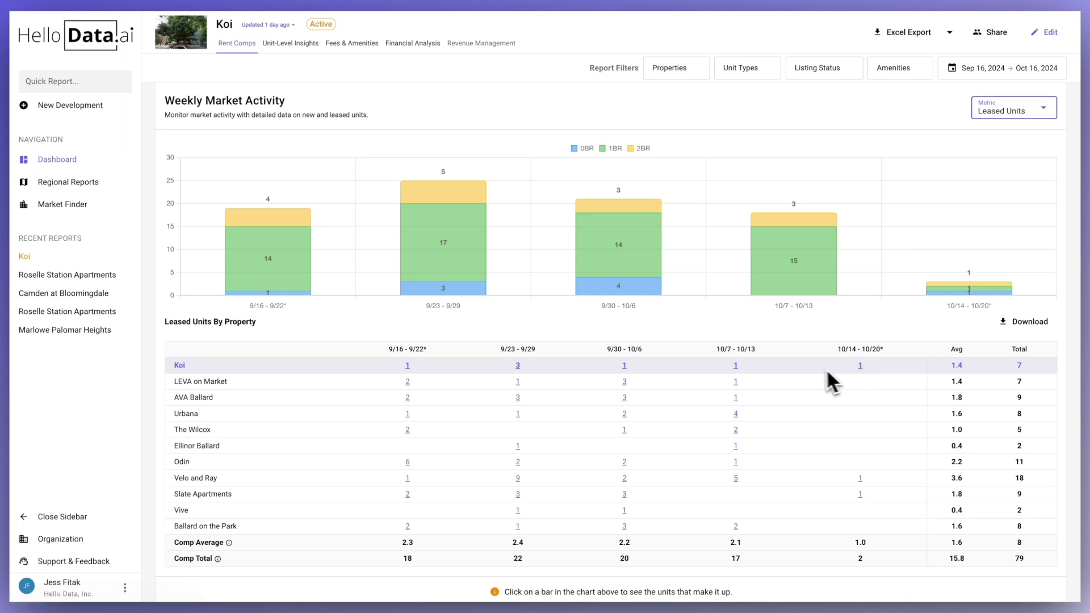
pyautogui.click(860, 366)
pyautogui.scroll(-2, 861, 366)
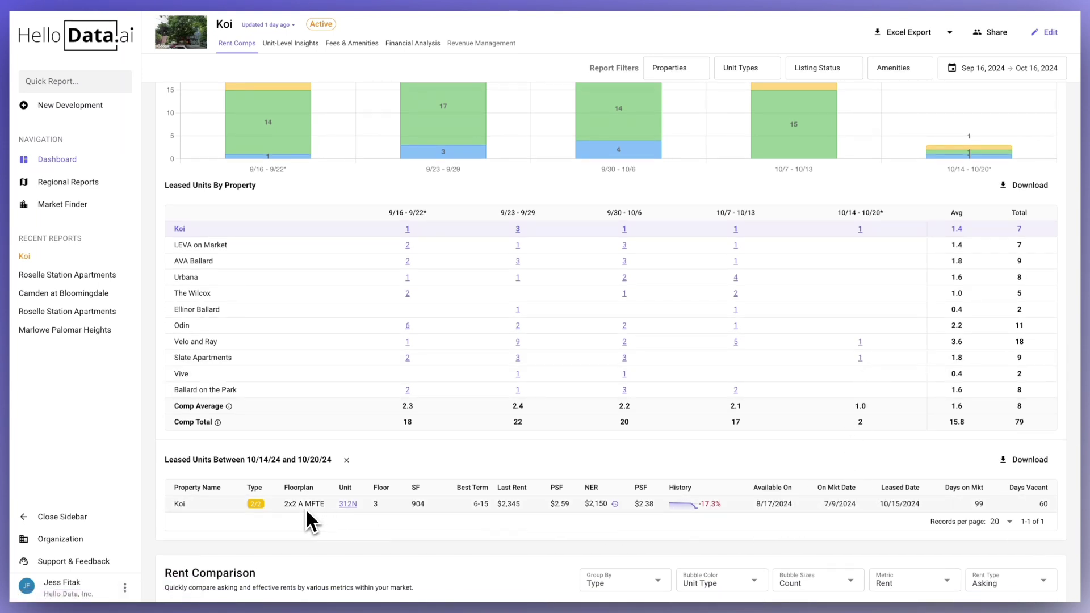
pyautogui.scroll(-5, 336, 509)
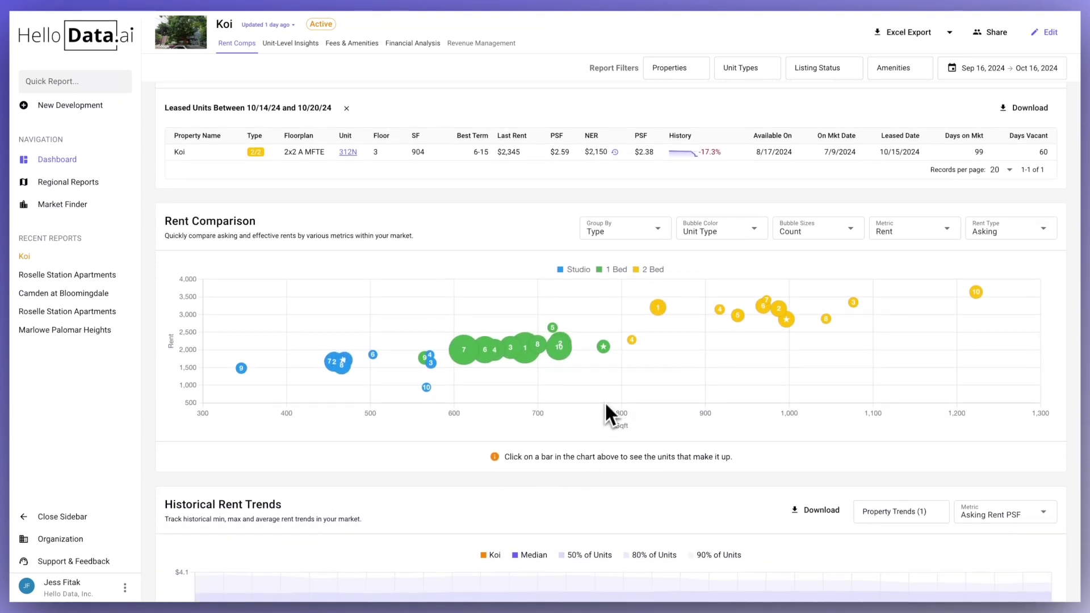
# - Set the Rent Comparison Group By option to Property instead of unit type
pyautogui.click(662, 231)
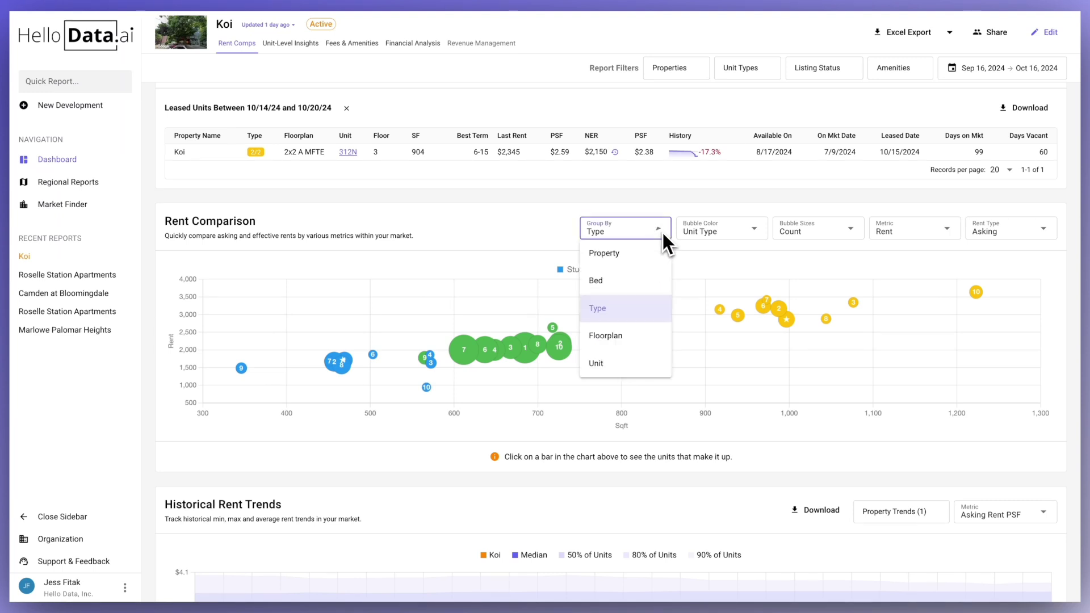
pyautogui.click(637, 262)
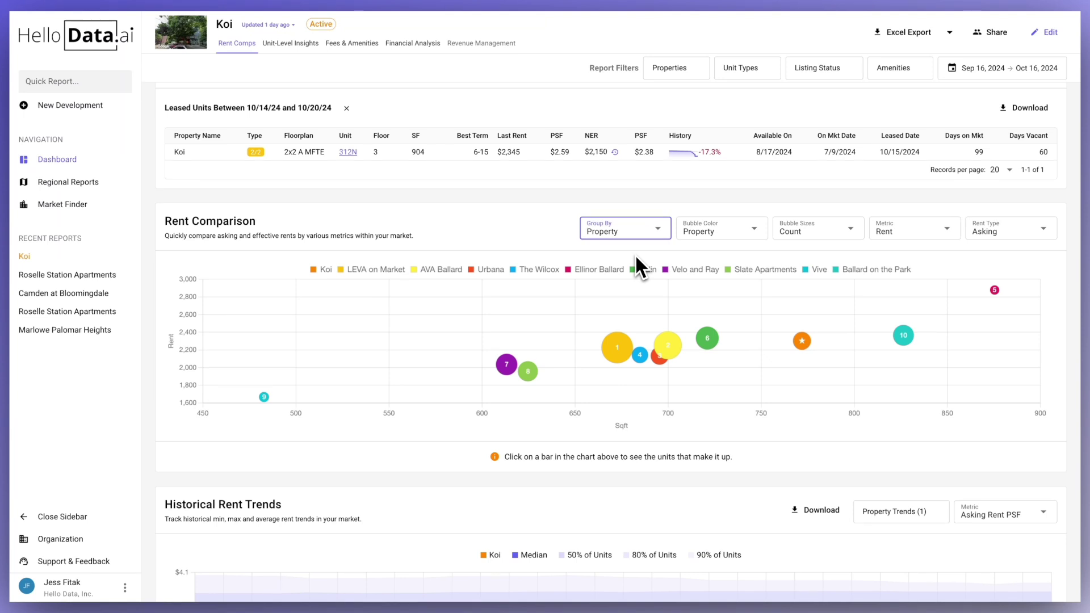
pyautogui.scroll(-3, 652, 233)
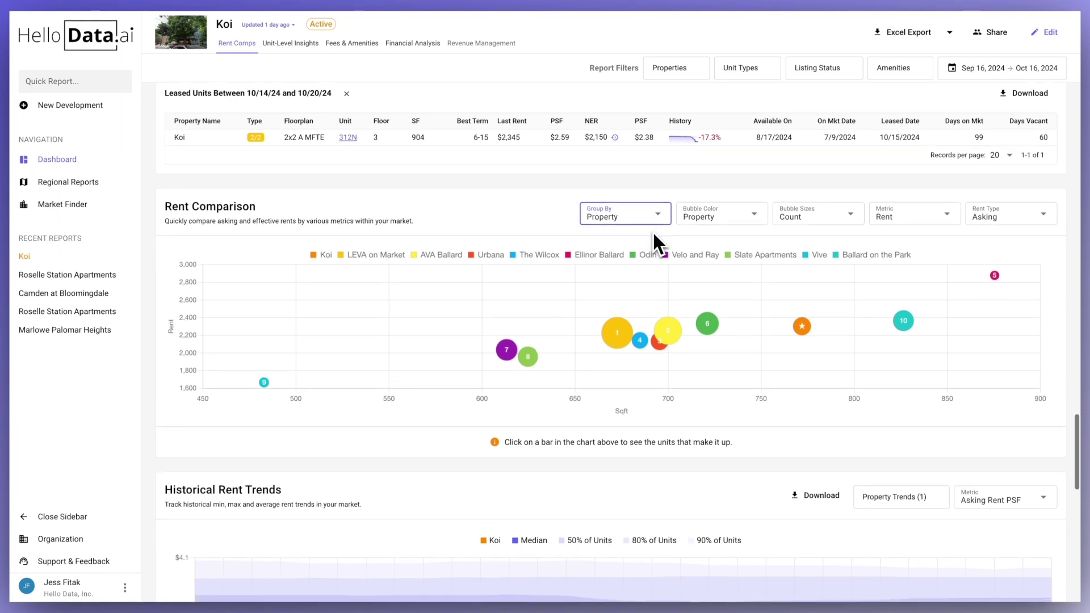
pyautogui.scroll(-4, 652, 233)
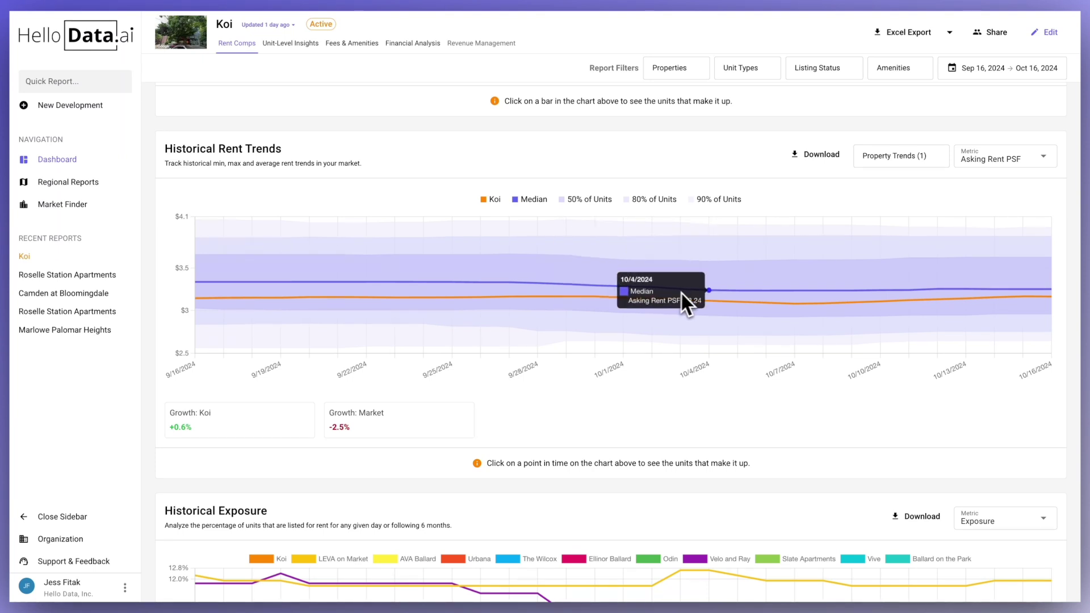
# - Switch the Historical Rent Trends metric to Concession $, then back to Asking Rent PSF
pyautogui.click(978, 162)
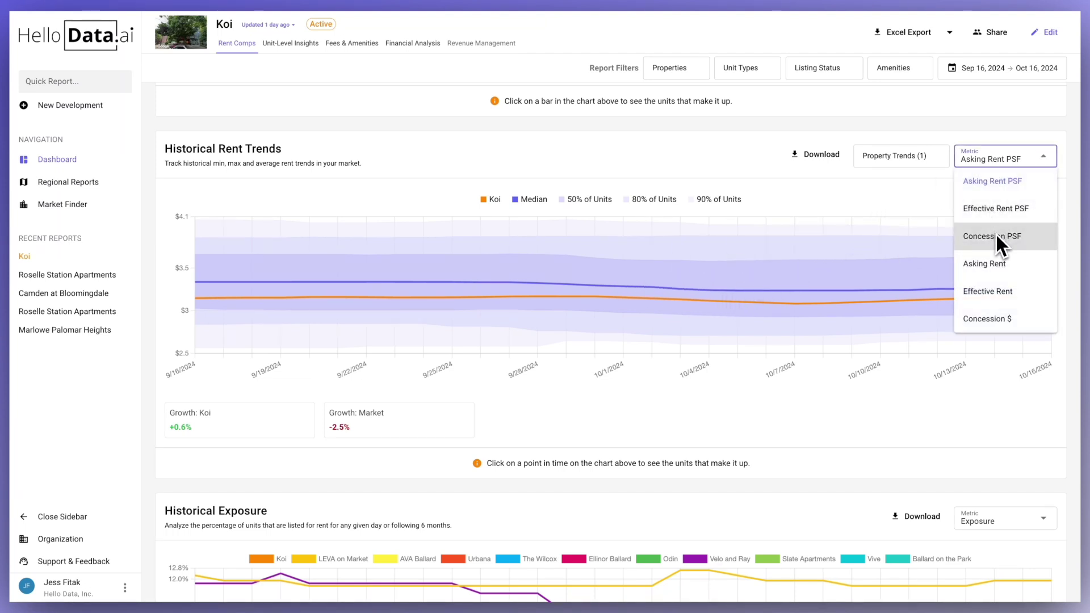
pyautogui.click(1006, 323)
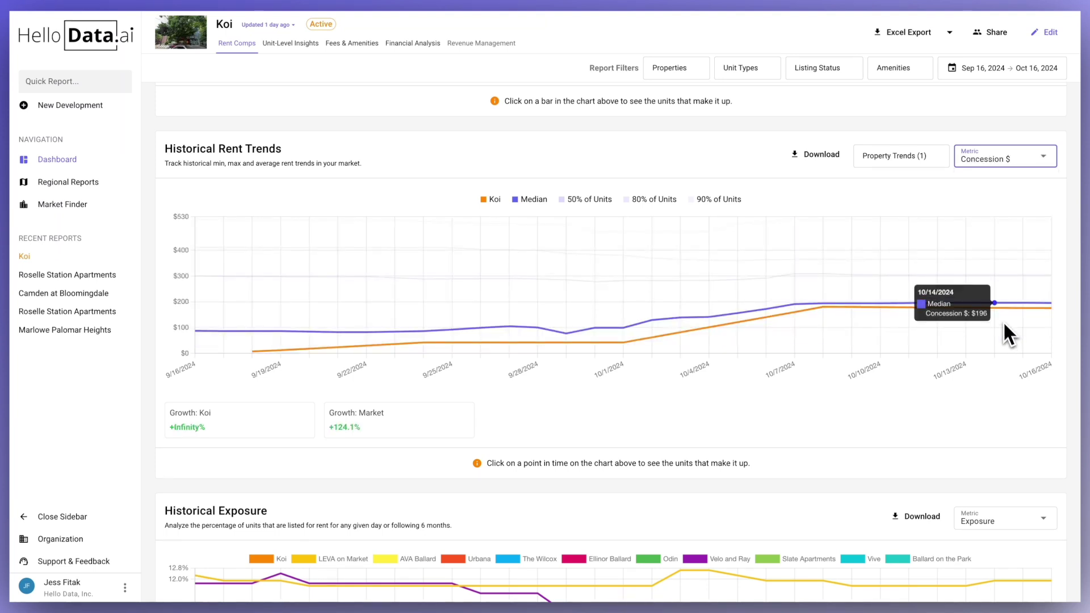
pyautogui.click(1010, 165)
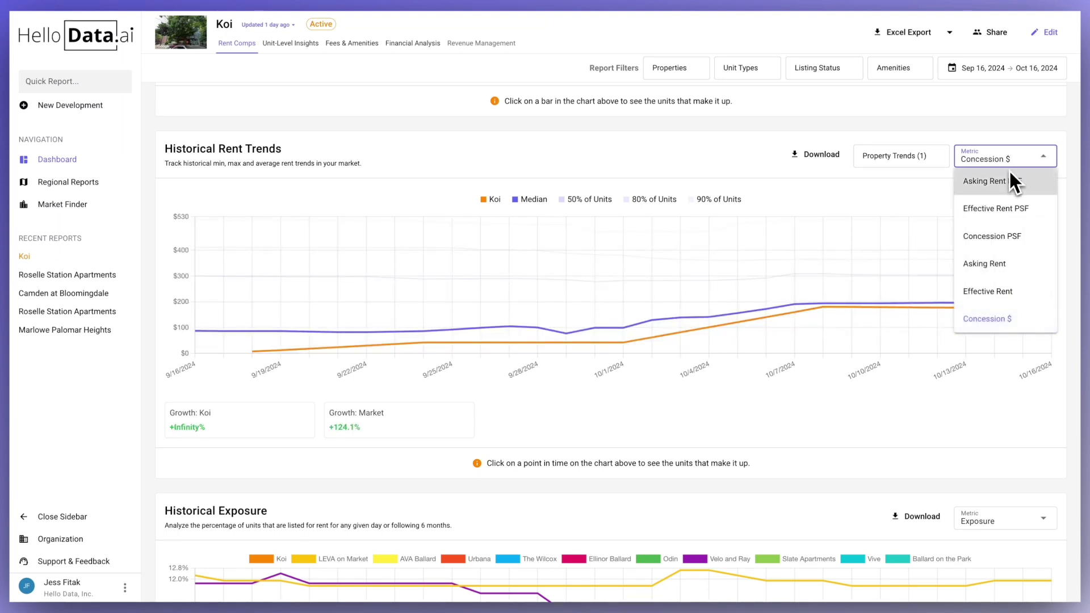
pyautogui.click(1010, 175)
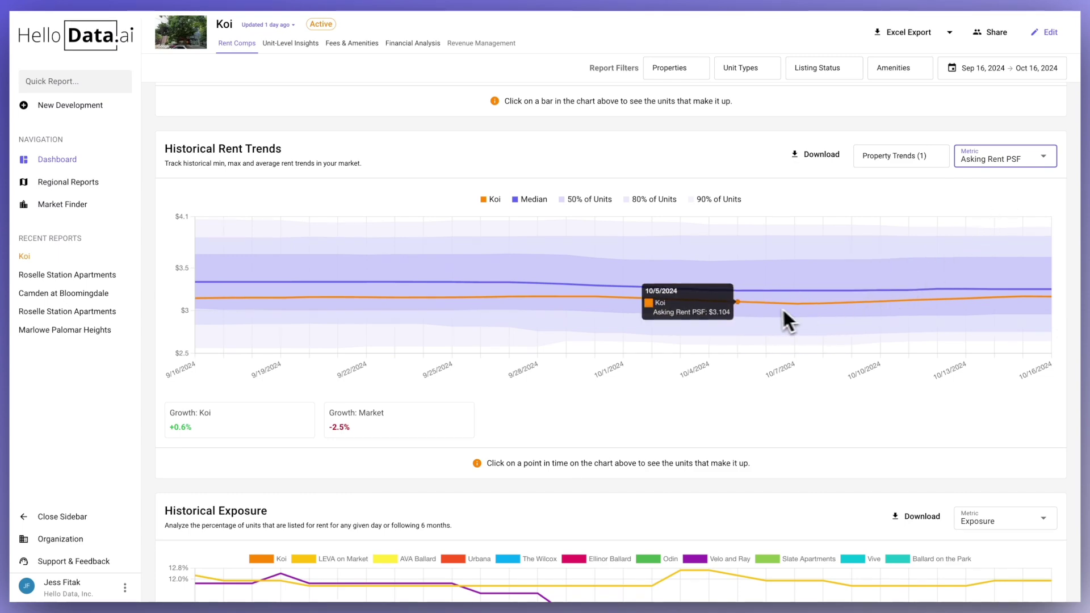
# - List the 192 units available between 10/1/24 and 10/7/24 from the chart
pyautogui.click(749, 305)
pyautogui.scroll(-3, 749, 305)
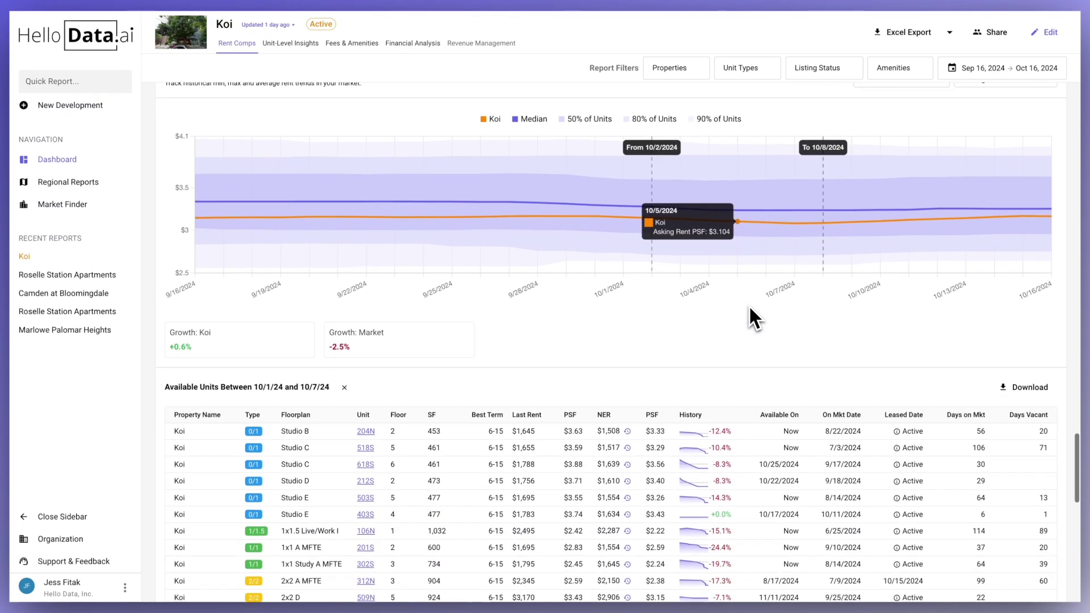
pyautogui.scroll(-2, 748, 305)
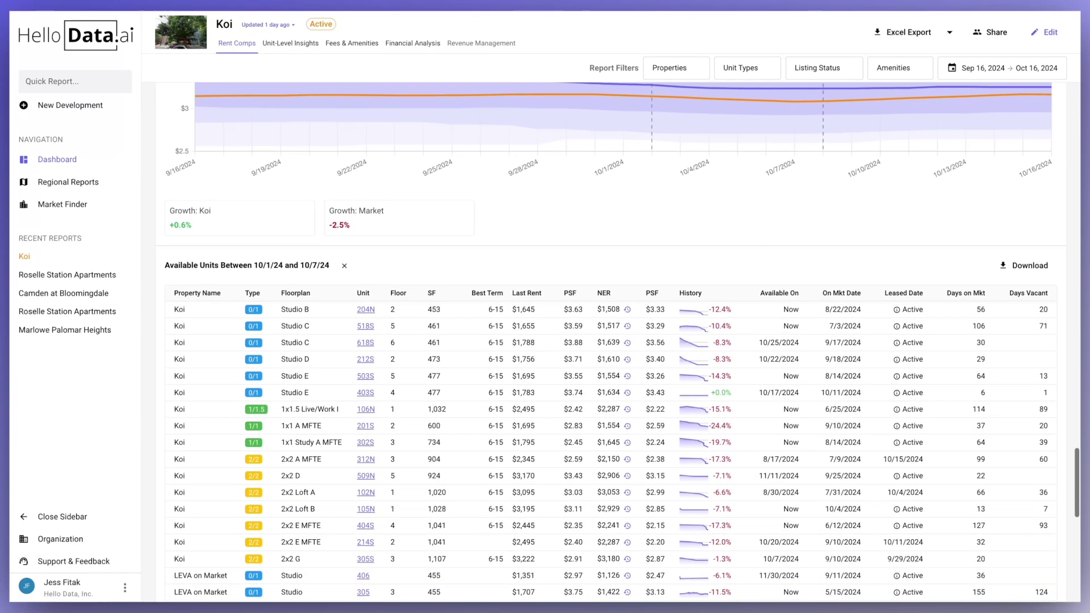
pyautogui.scroll(-5, 748, 305)
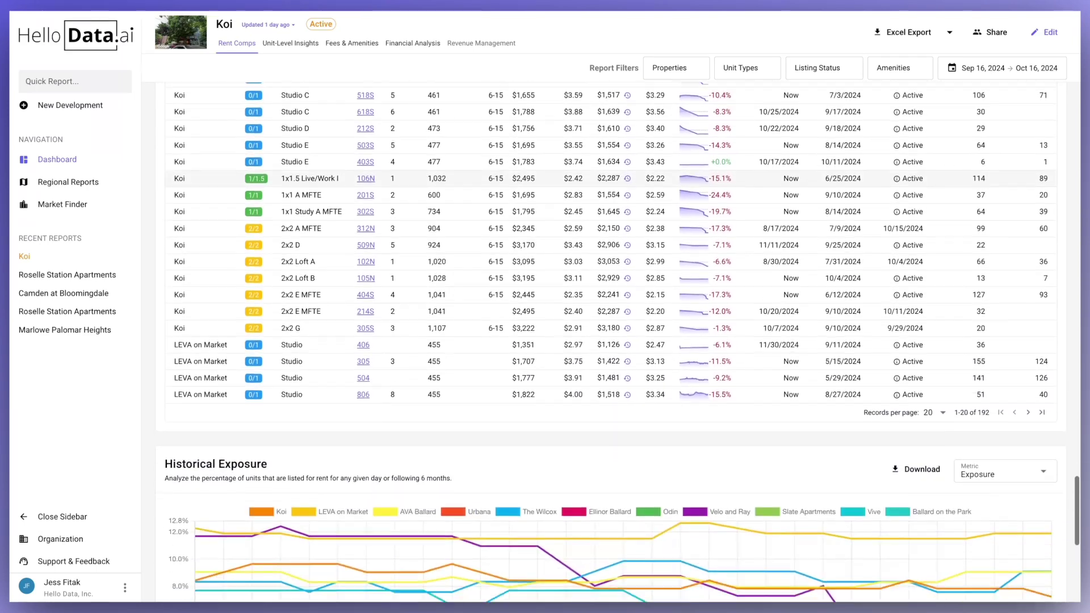
pyautogui.scroll(-4, 752, 315)
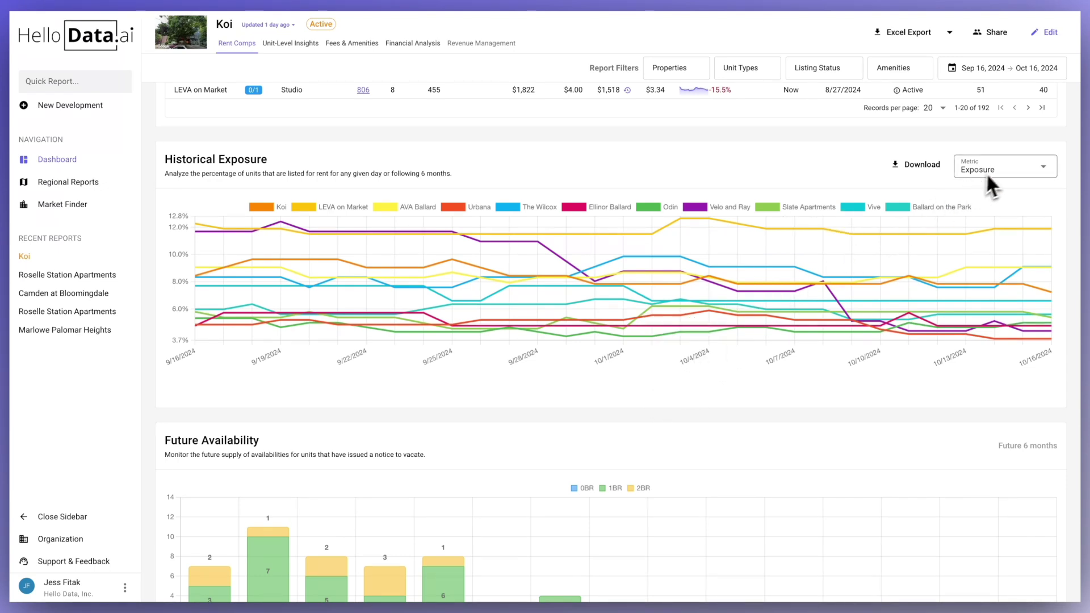
# - Switch the Historical Exposure metric to Leased % (Adv), then back to Exposure
pyautogui.click(1013, 165)
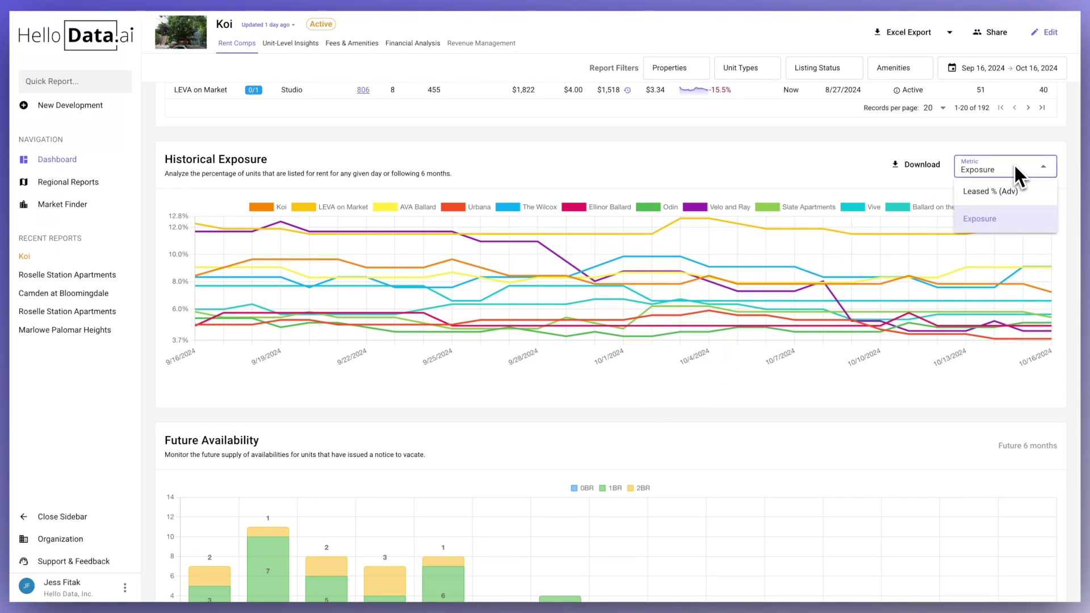
pyautogui.click(989, 193)
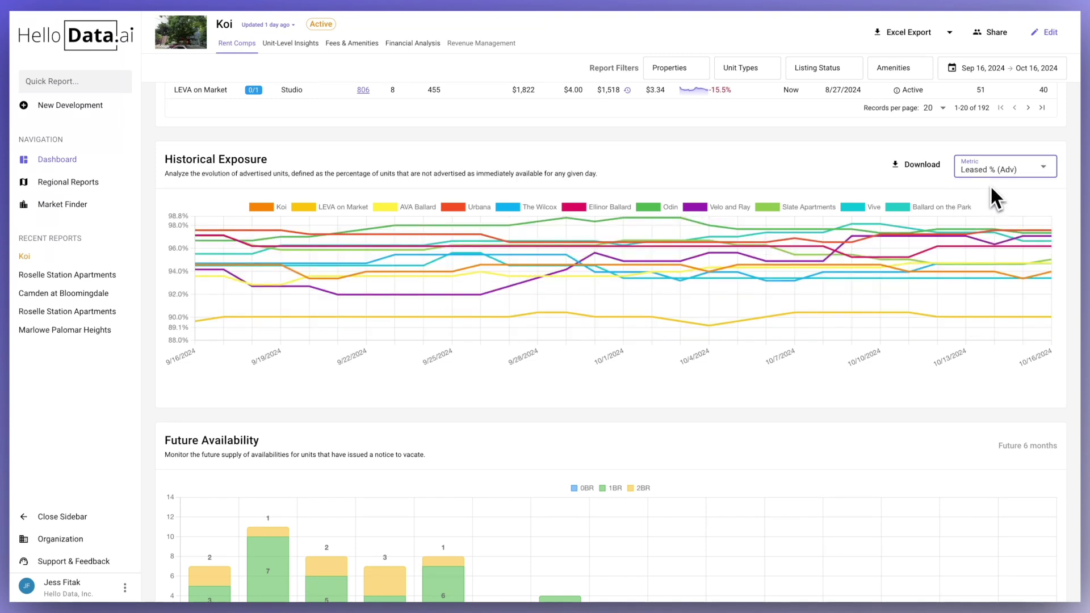
pyautogui.click(993, 171)
pyautogui.click(992, 220)
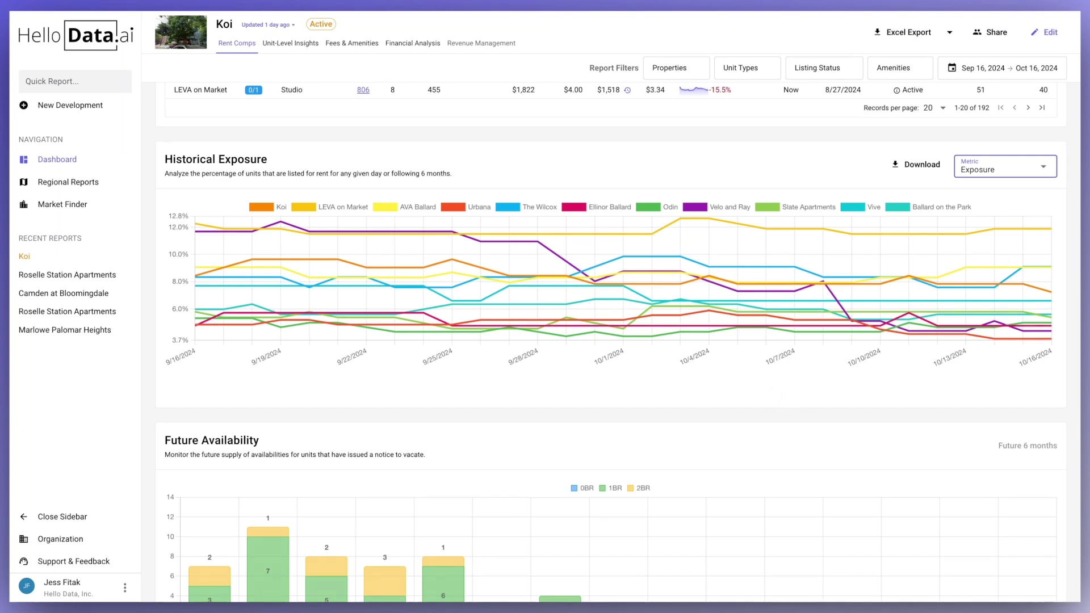
# - List the six units becoming available 11/11–11/17 from the Future Availability bar
pyautogui.scroll(-3, 619, 342)
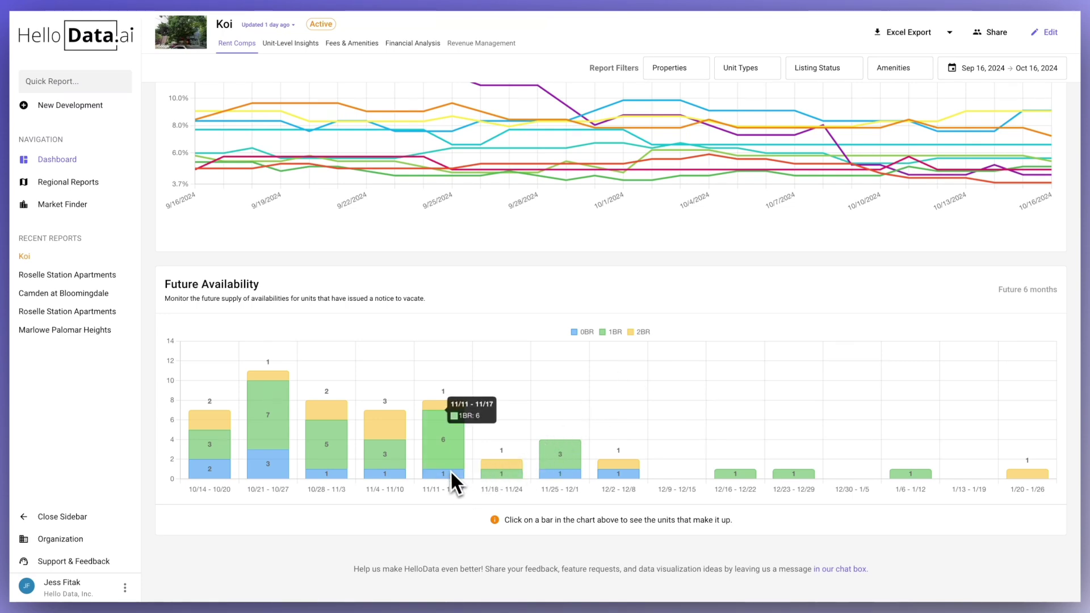
pyautogui.click(441, 451)
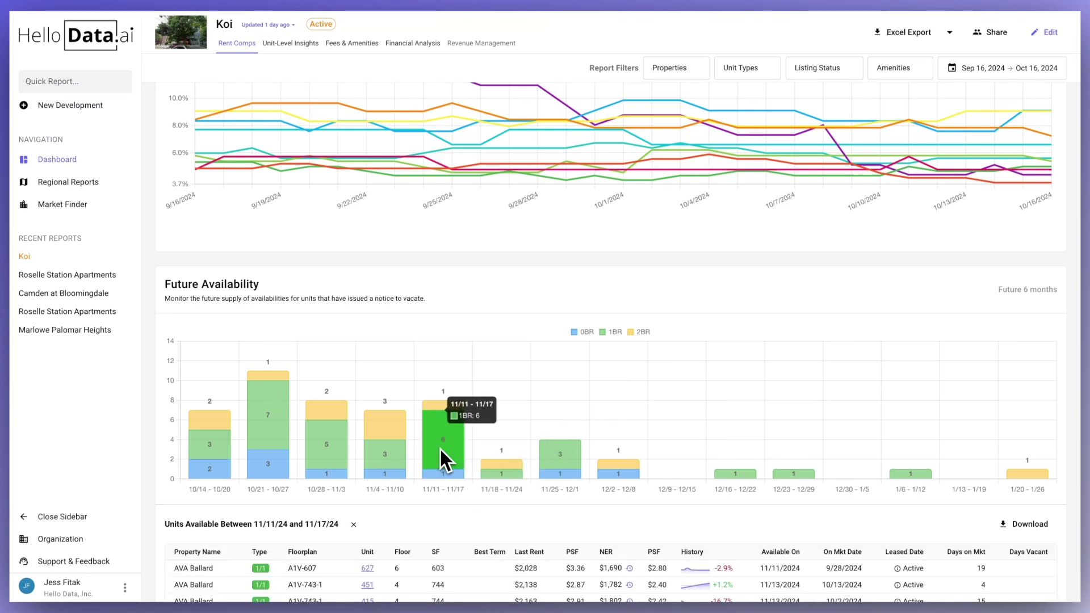
pyautogui.scroll(-2, 441, 449)
pyautogui.scroll(-3, 440, 448)
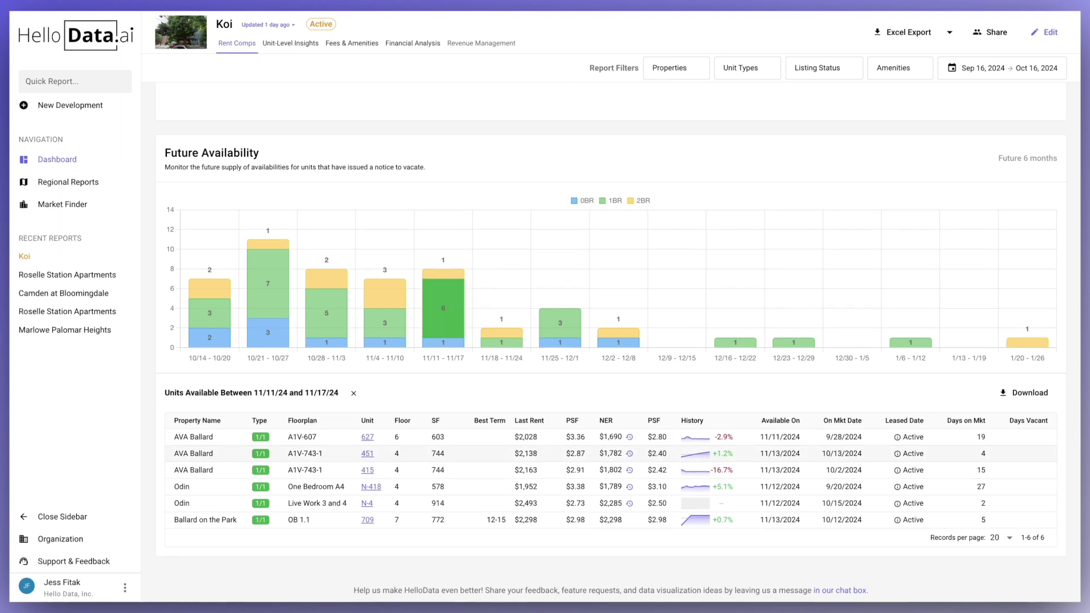
# - In Unit-Level Insights, uncheck Slate Apartments and Velo and Ray in Properties and apply
pyautogui.click(294, 50)
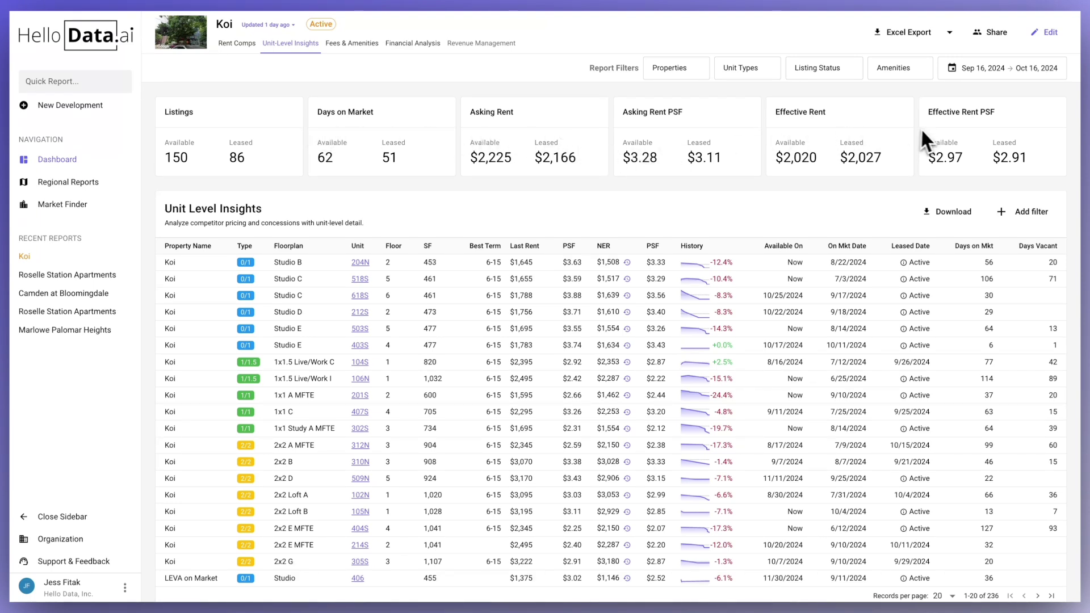
pyautogui.click(680, 73)
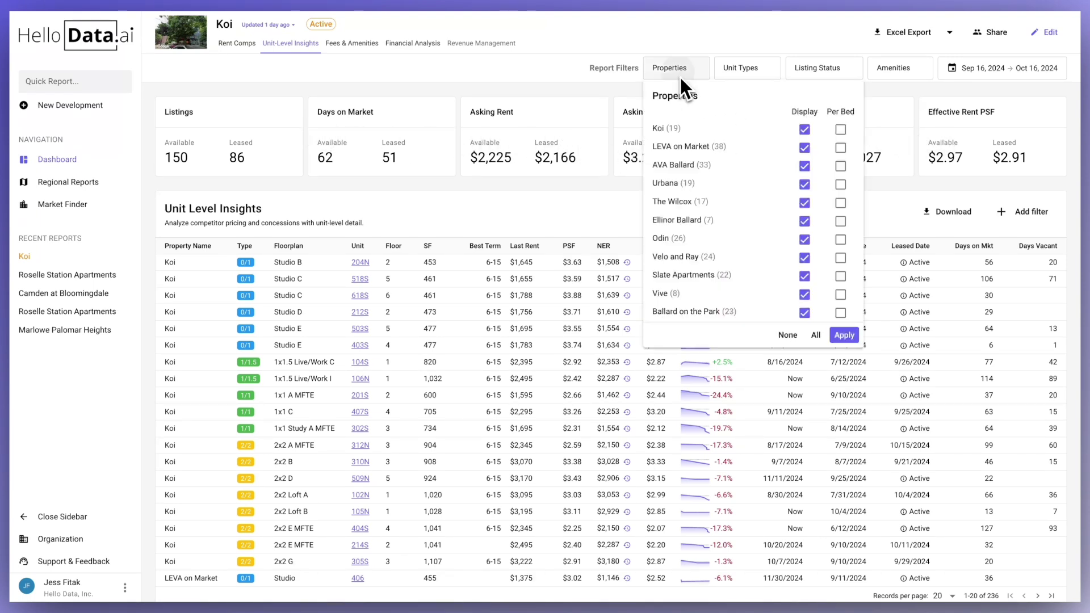
pyautogui.click(804, 276)
pyautogui.click(804, 258)
pyautogui.click(843, 335)
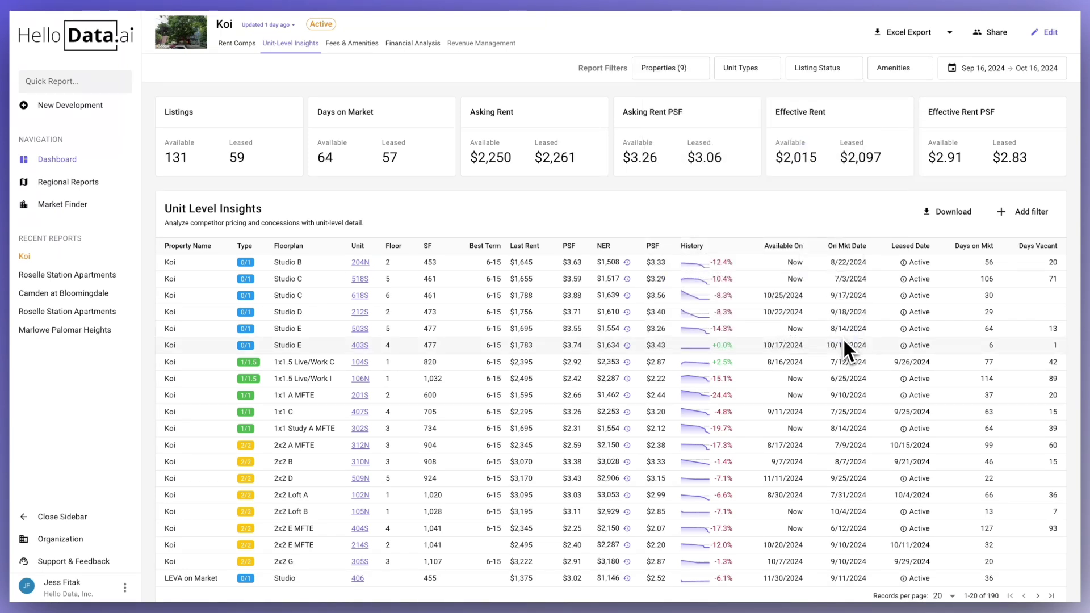
pyautogui.click(1028, 216)
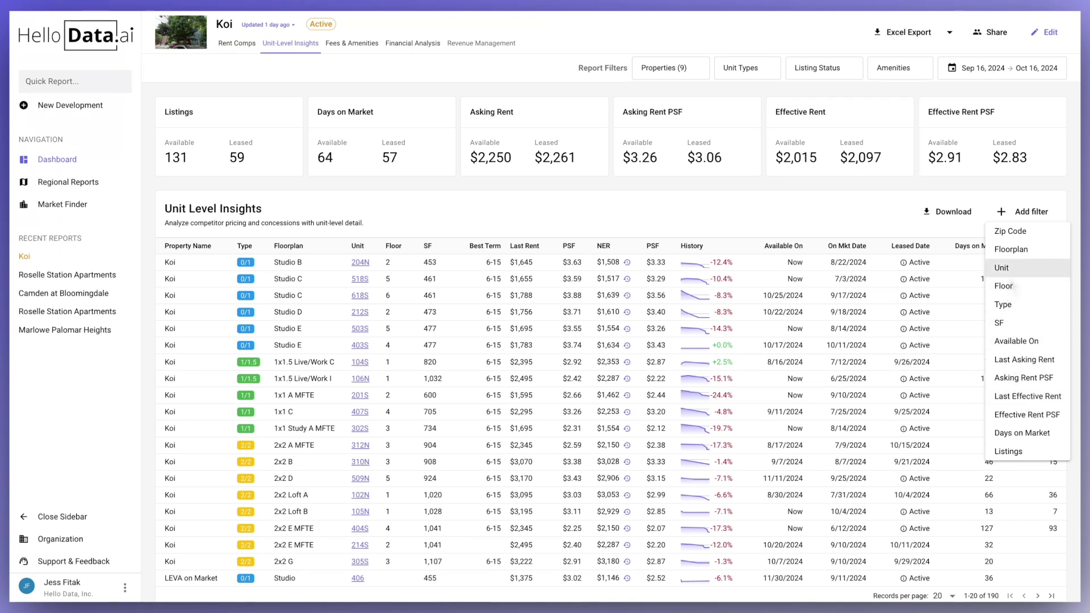
# - Sort the insights table by SF ascending, then view and close Vive unit 318's details
pyautogui.click(872, 213)
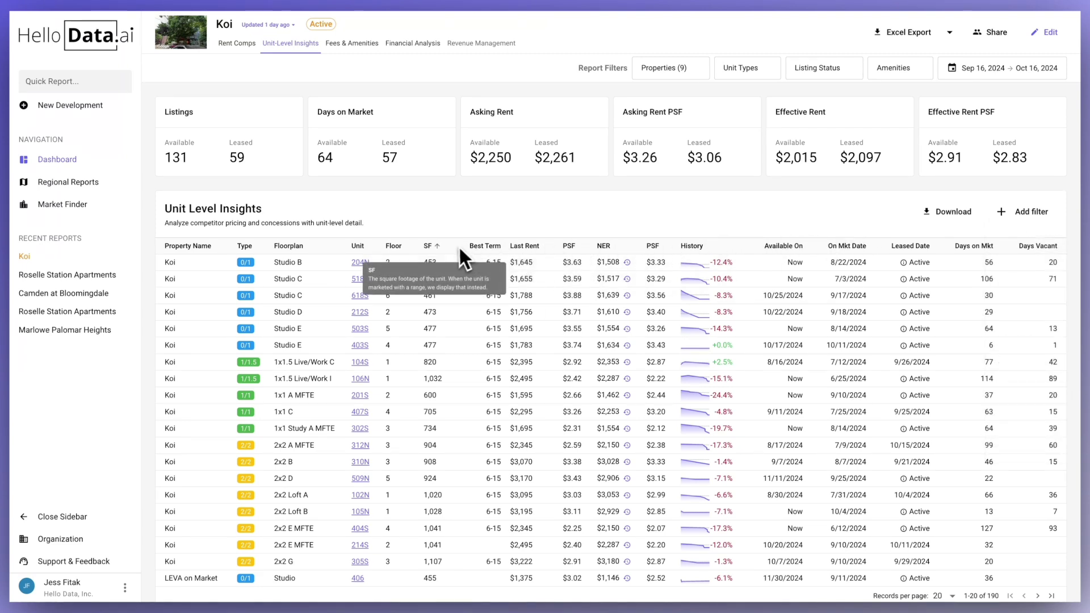
pyautogui.click(440, 247)
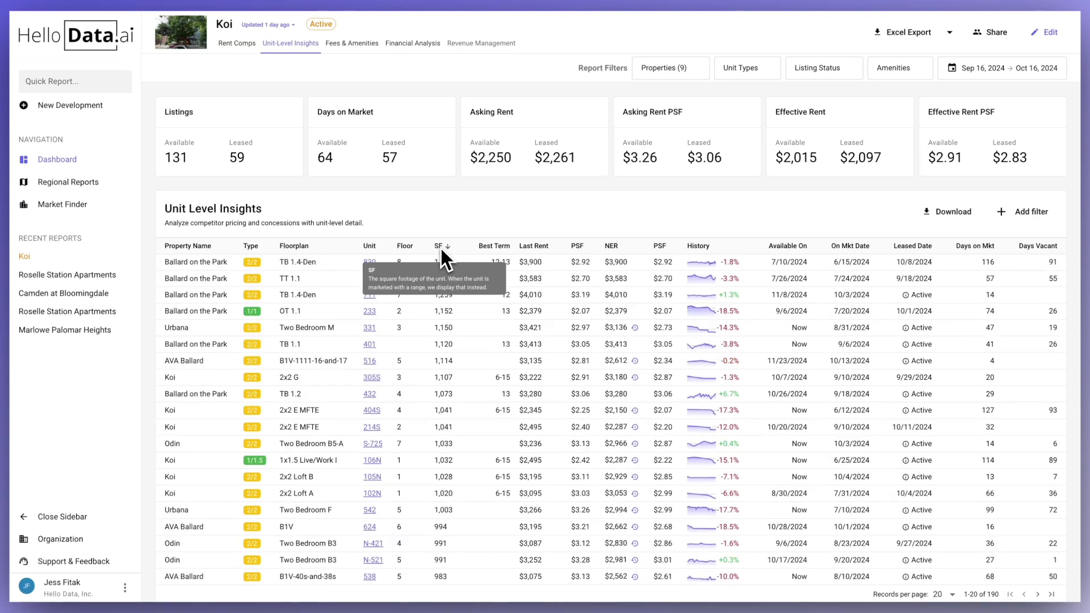
pyautogui.click(448, 247)
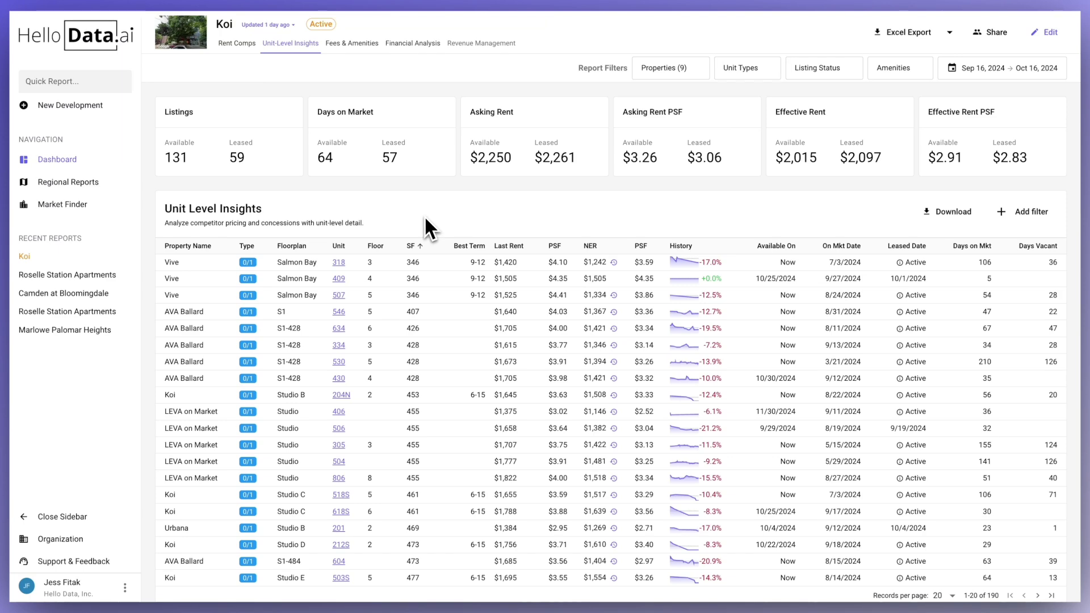
pyautogui.click(341, 263)
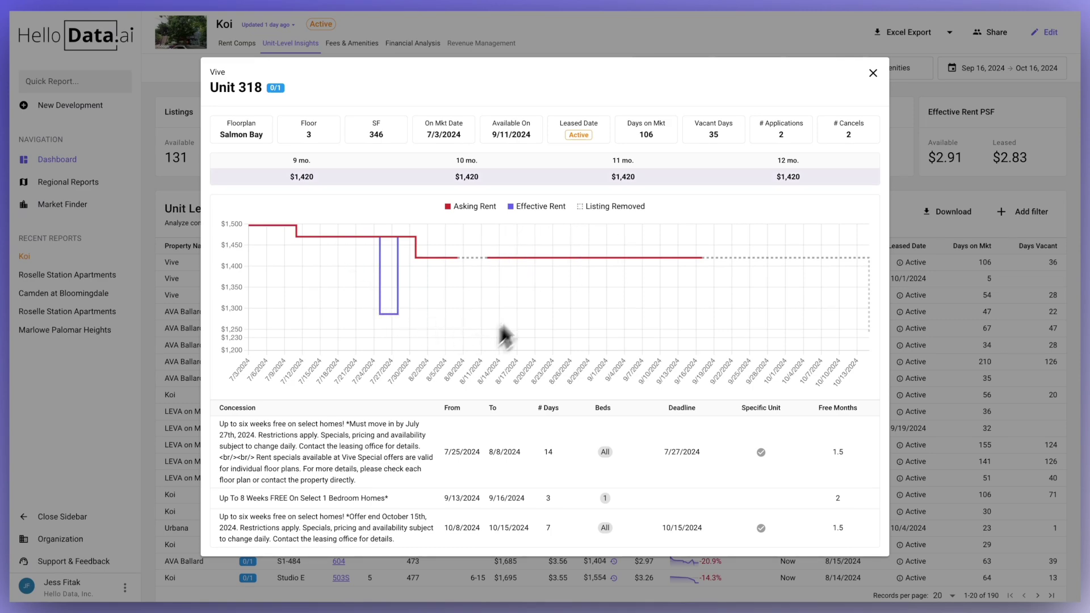
pyautogui.click(873, 73)
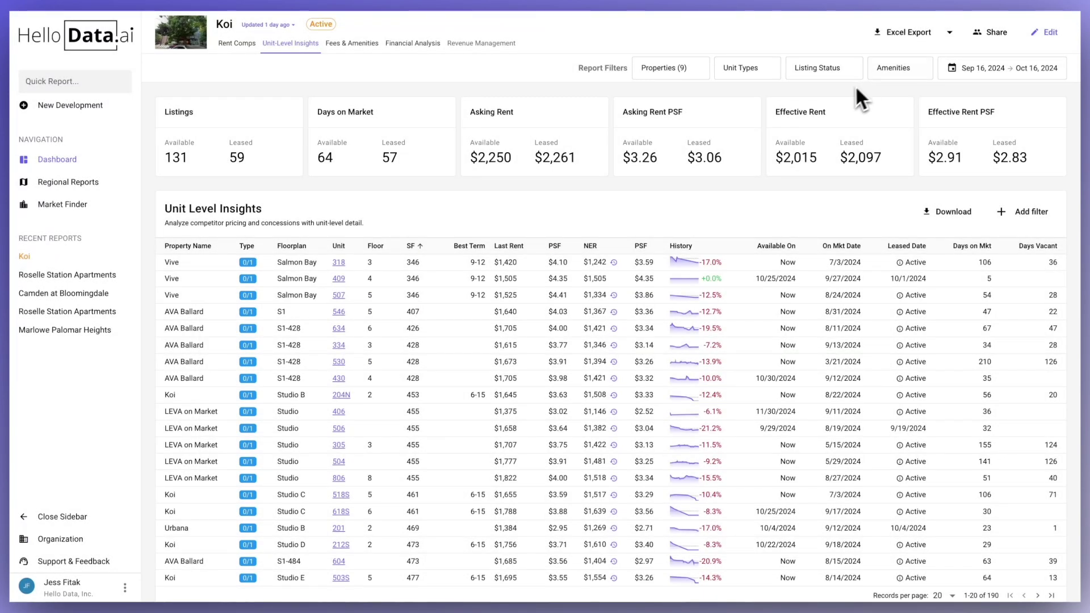
# - Keep Asking Rent as the Unit Prices Over Time metric and review Koi's pricing recommendations
pyautogui.scroll(-8, 553, 227)
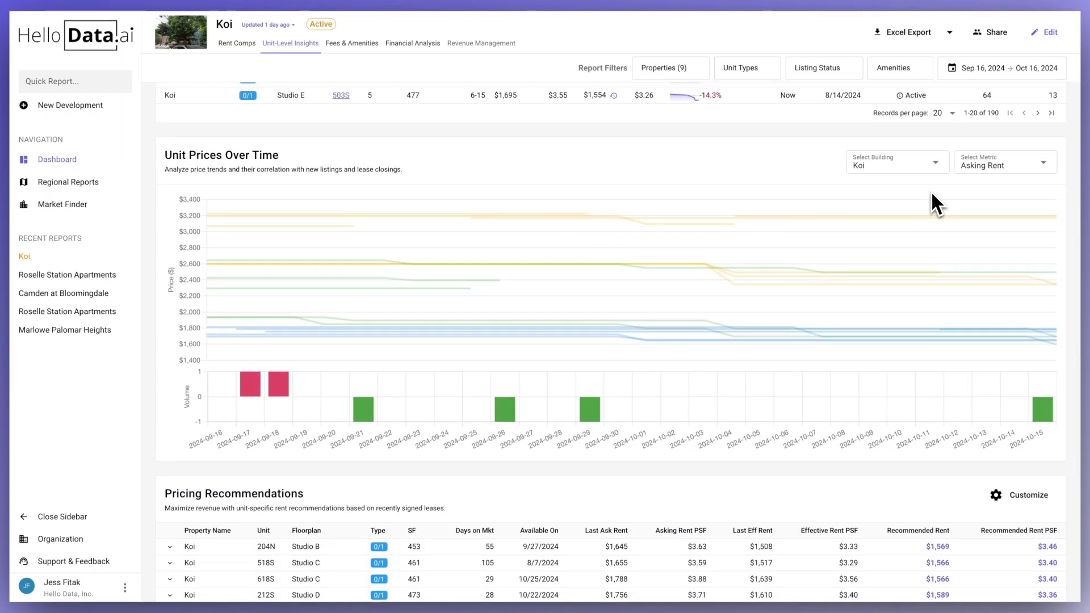
pyautogui.click(1000, 171)
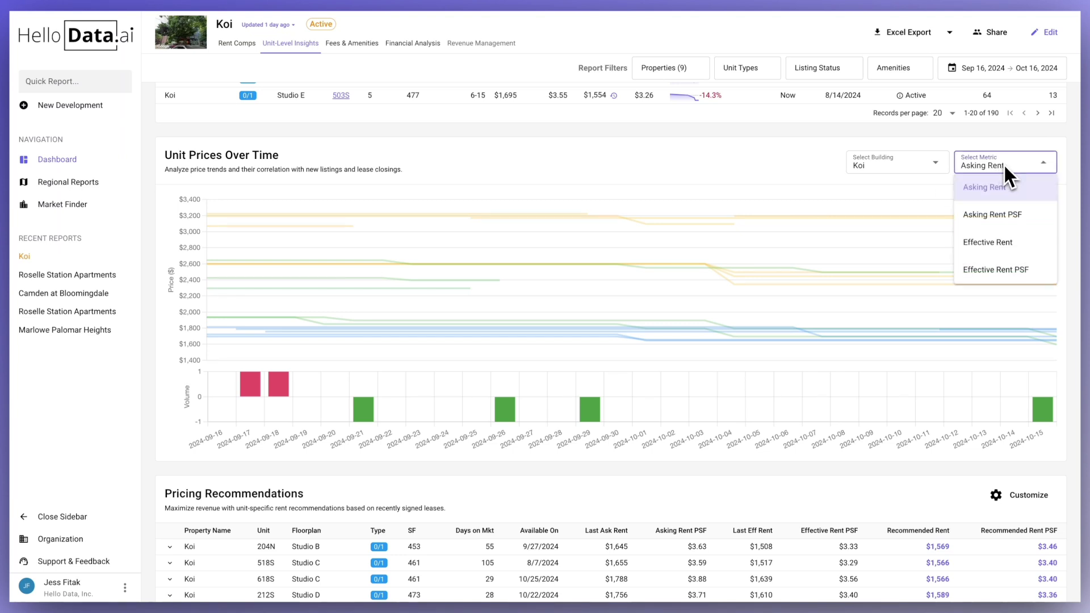
pyautogui.click(1004, 163)
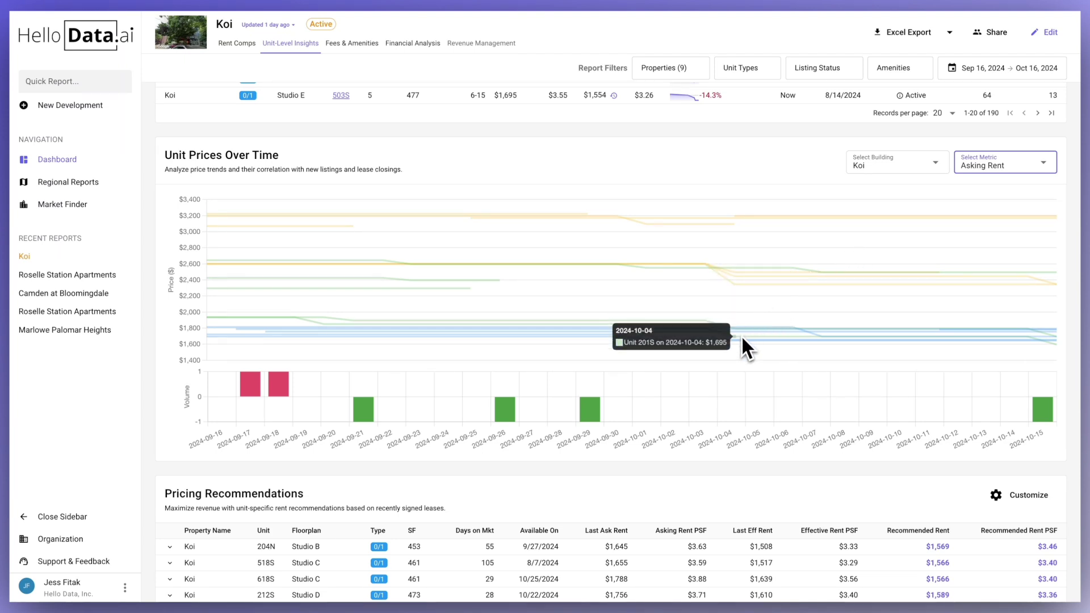
pyautogui.scroll(-1, 741, 339)
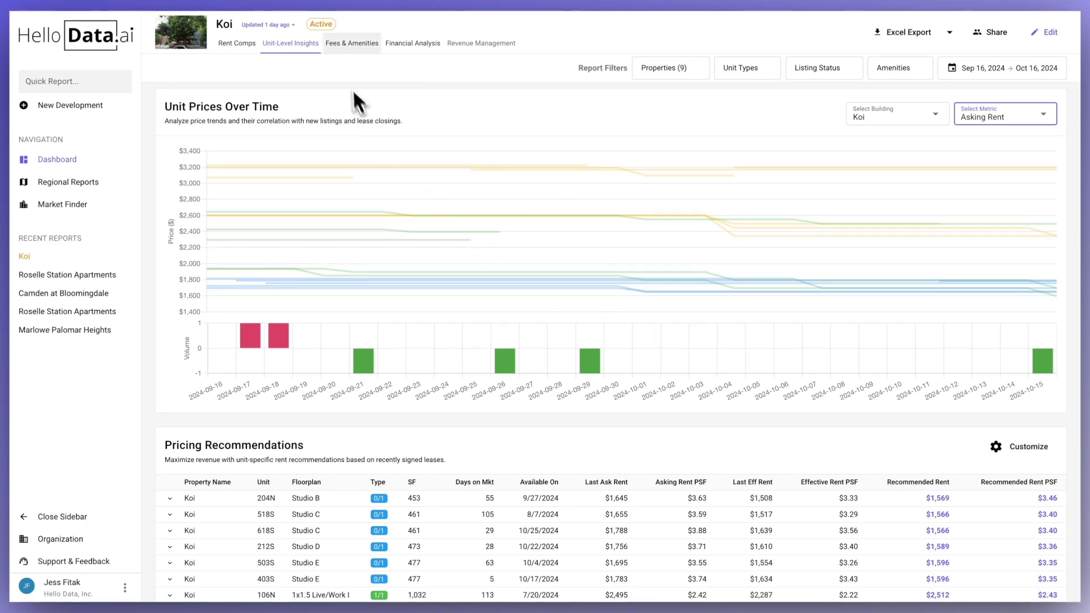
# - Open the Fees & Amenities comparison and check Koi's one-free-month concession against competitors' offers
pyautogui.click(341, 46)
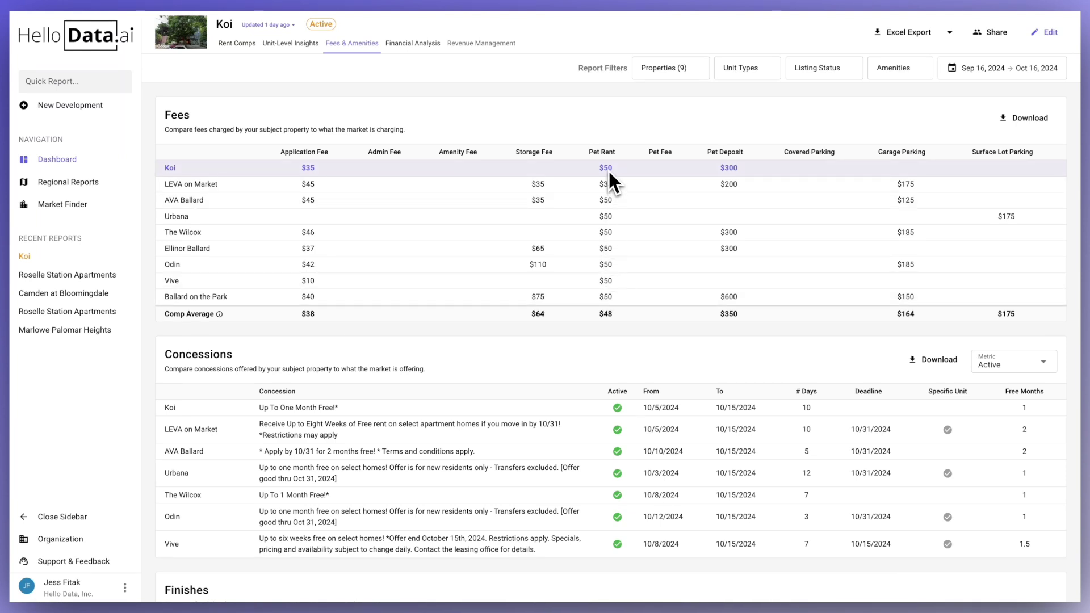
pyautogui.scroll(-3, 608, 172)
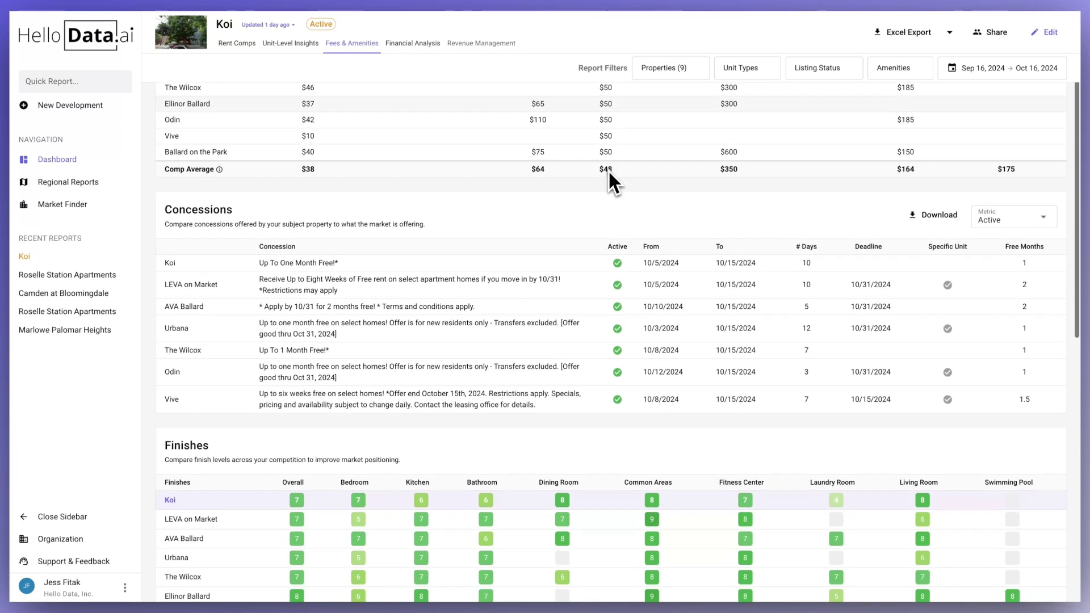
pyautogui.scroll(-1, 608, 170)
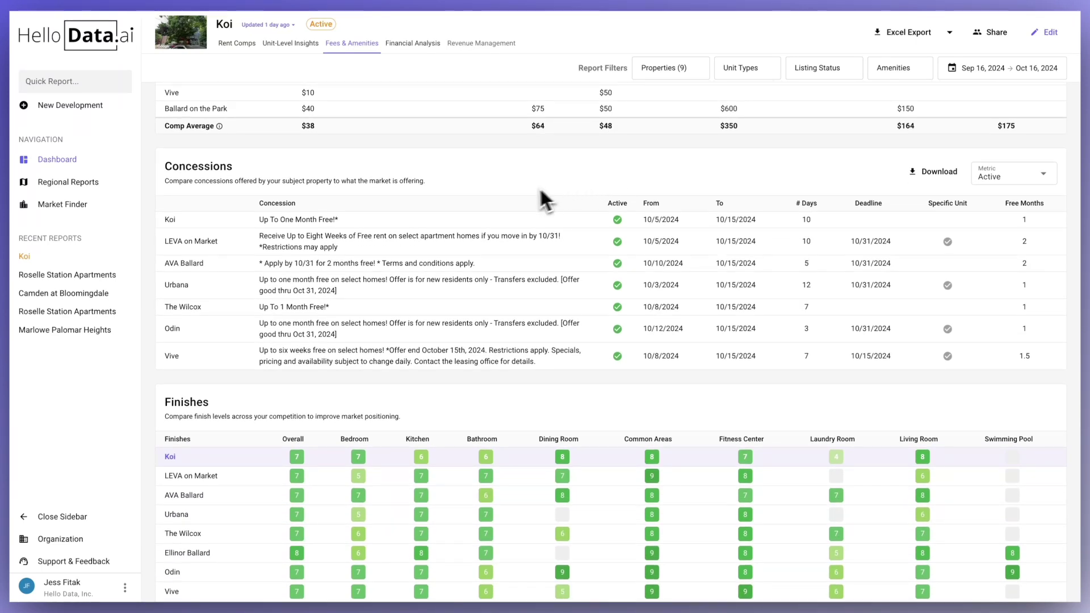
pyautogui.scroll(-1, 502, 196)
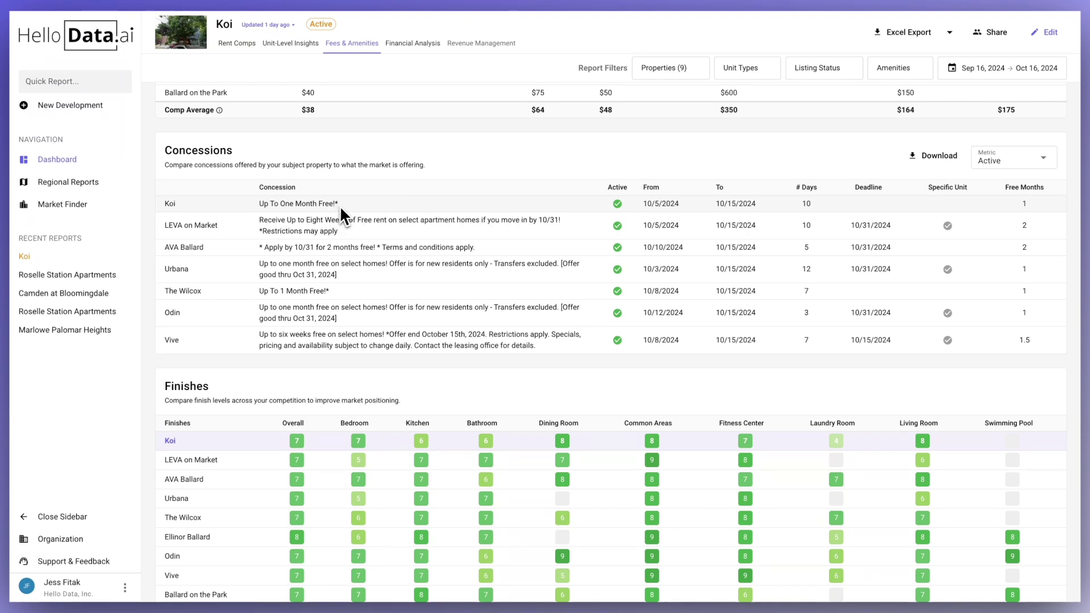
pyautogui.moveTo(340, 208); pyautogui.dragTo(272, 208)
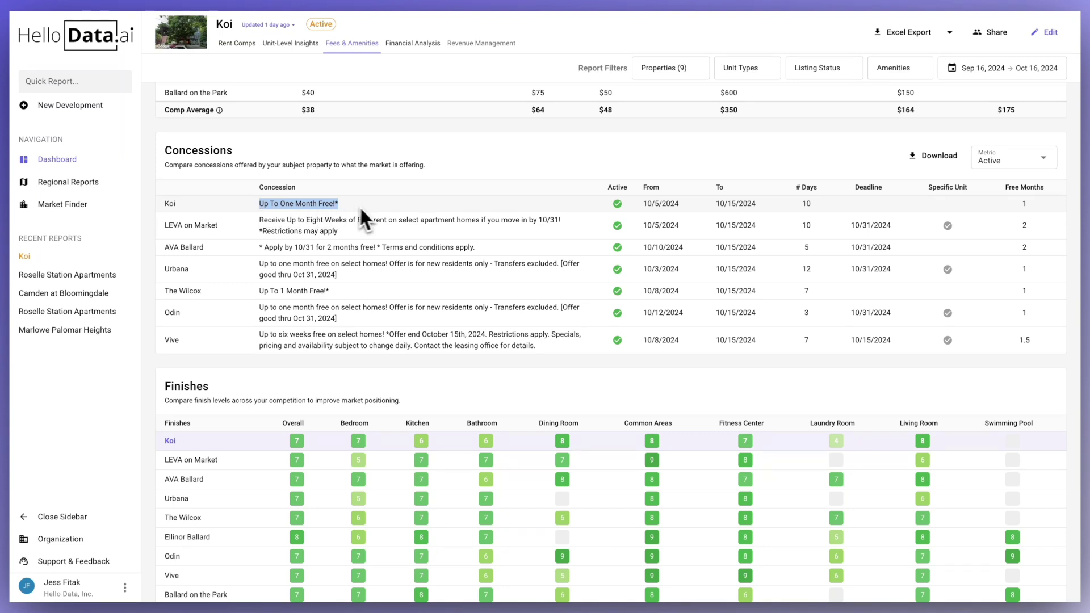
pyautogui.click(385, 208)
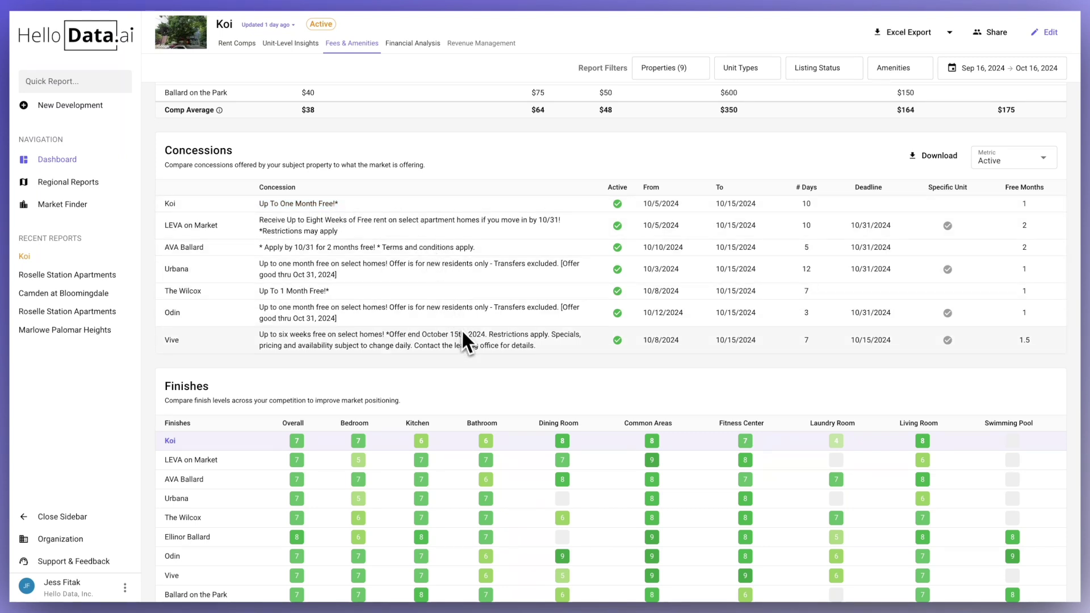
pyautogui.click(1001, 161)
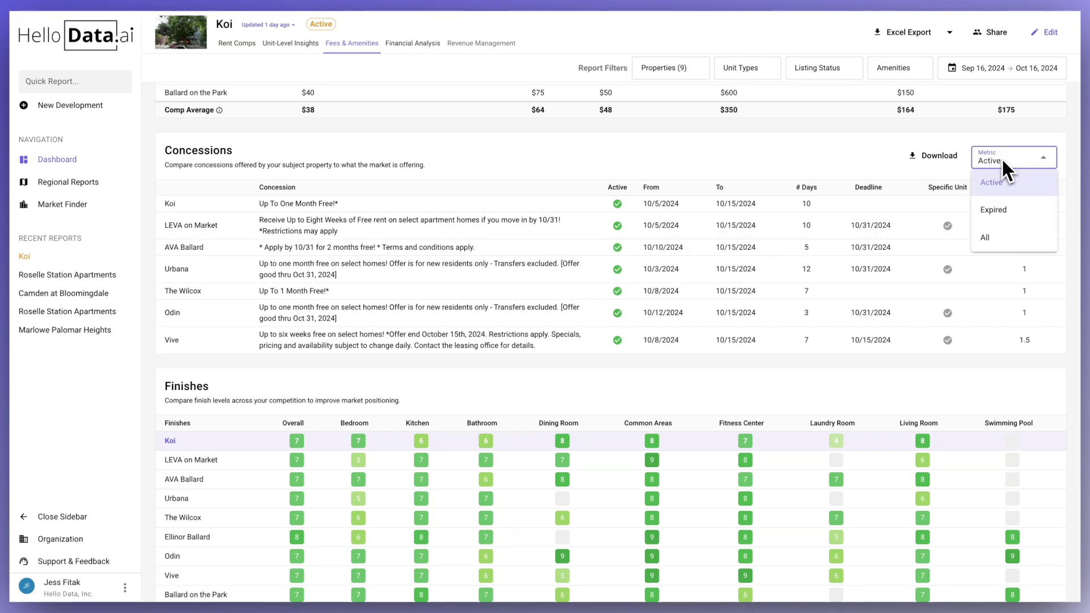
pyautogui.click(996, 213)
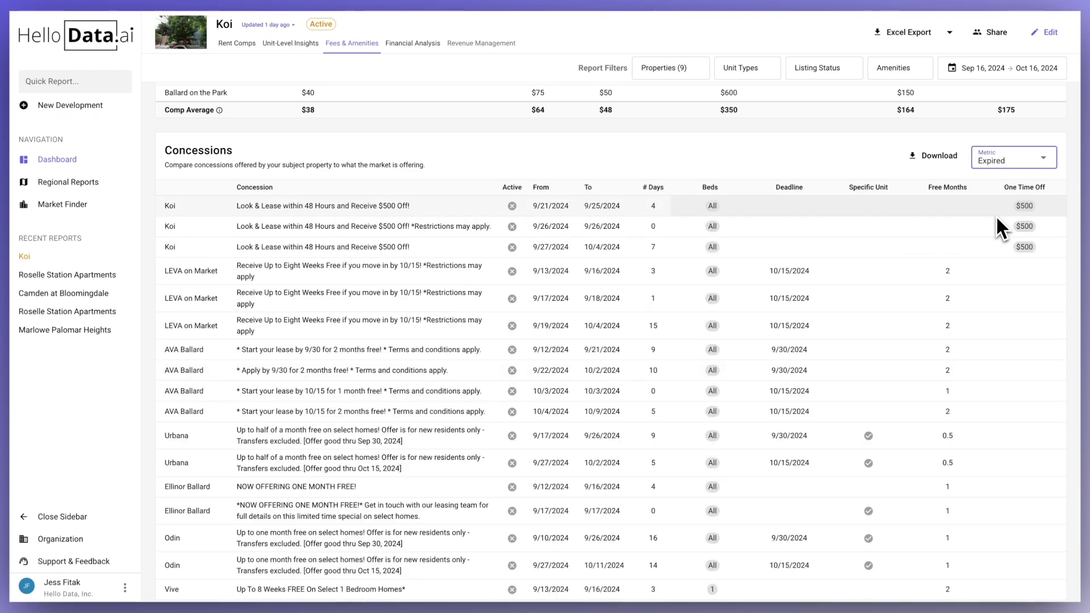
pyautogui.click(1008, 161)
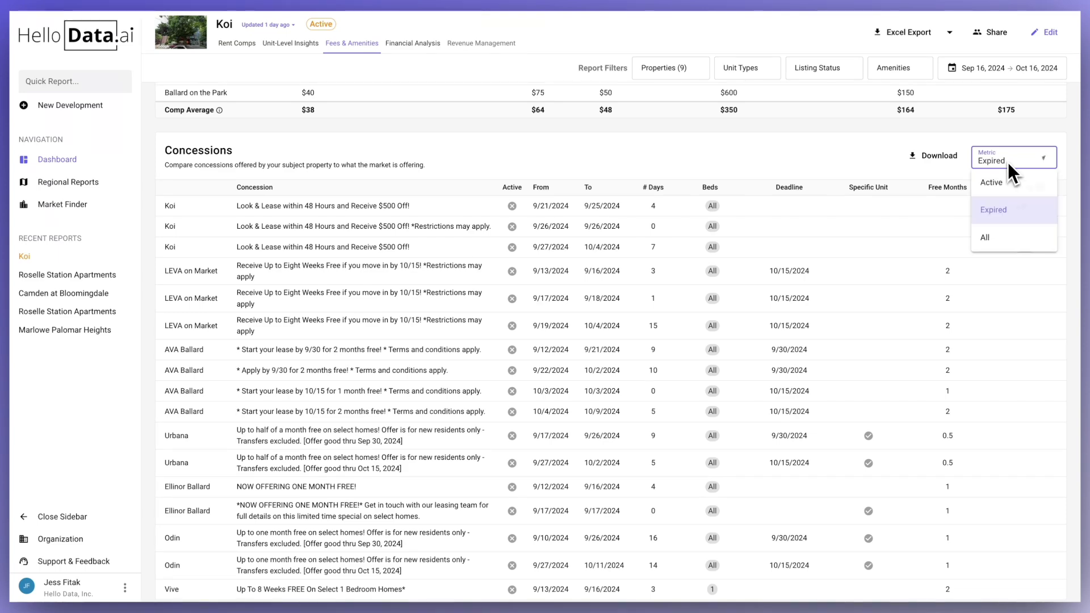
pyautogui.click(1001, 182)
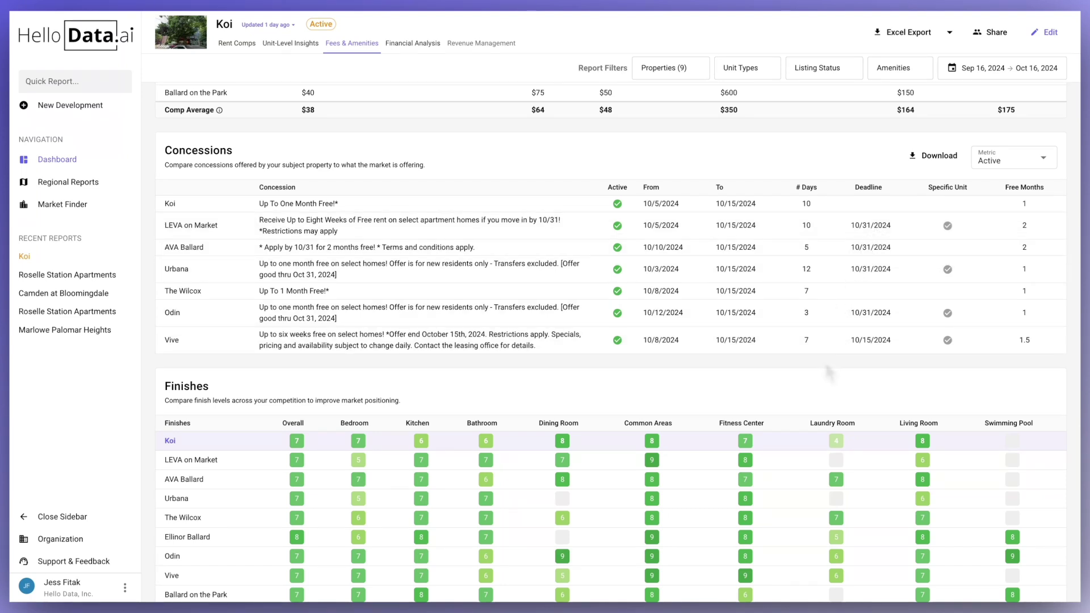
pyautogui.scroll(-1, 826, 362)
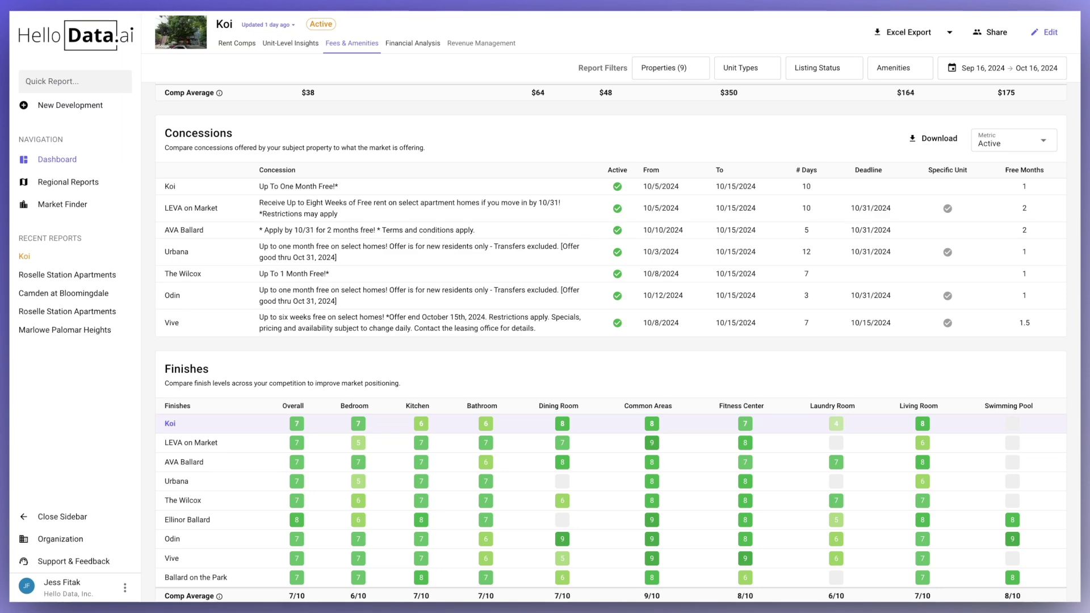
# - Scroll past the Finishes table to the Building Amenities and Unit Amenities comparisons
pyautogui.scroll(-3, 617, 343)
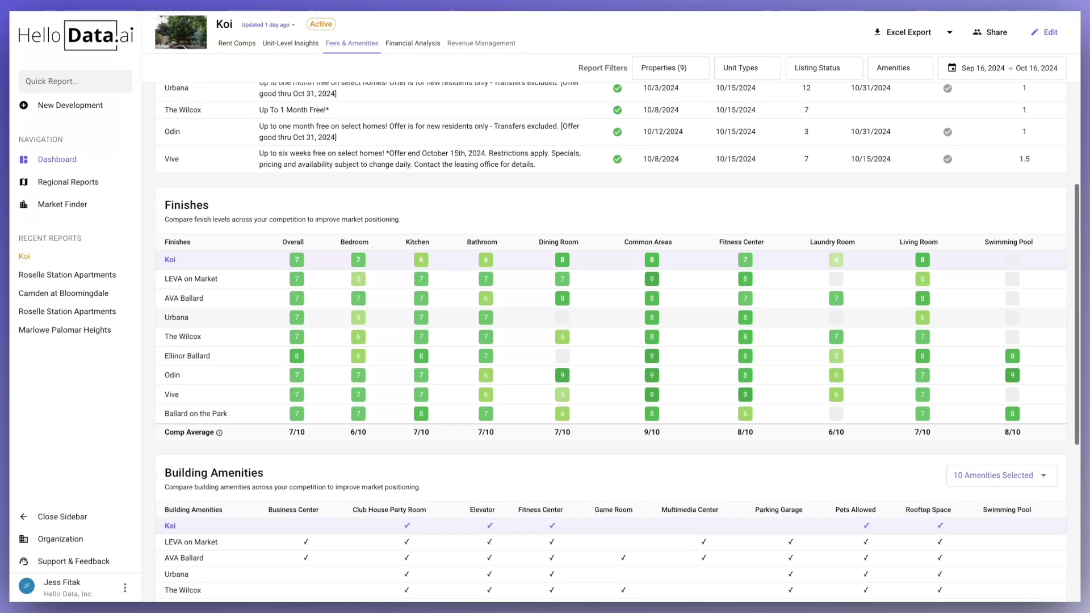
pyautogui.scroll(-1, 617, 343)
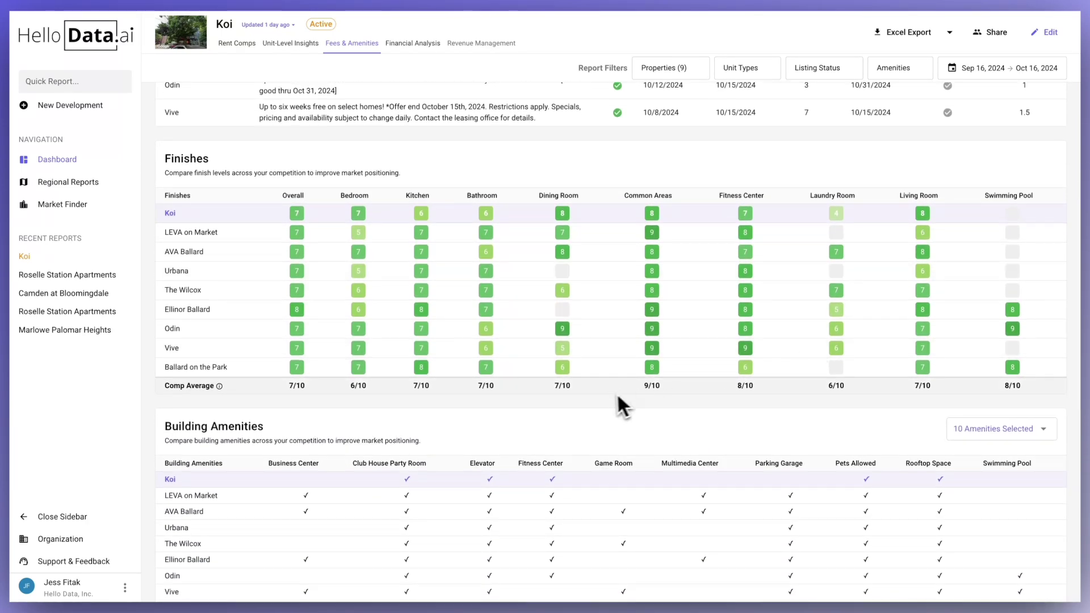
pyautogui.scroll(-1, 617, 398)
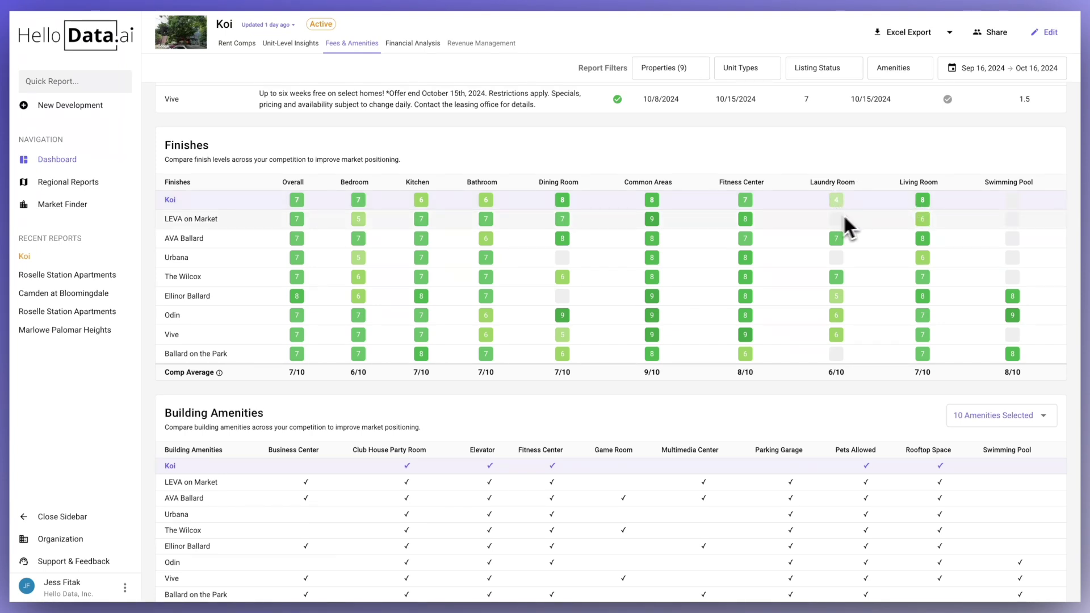
pyautogui.scroll(-1, 710, 254)
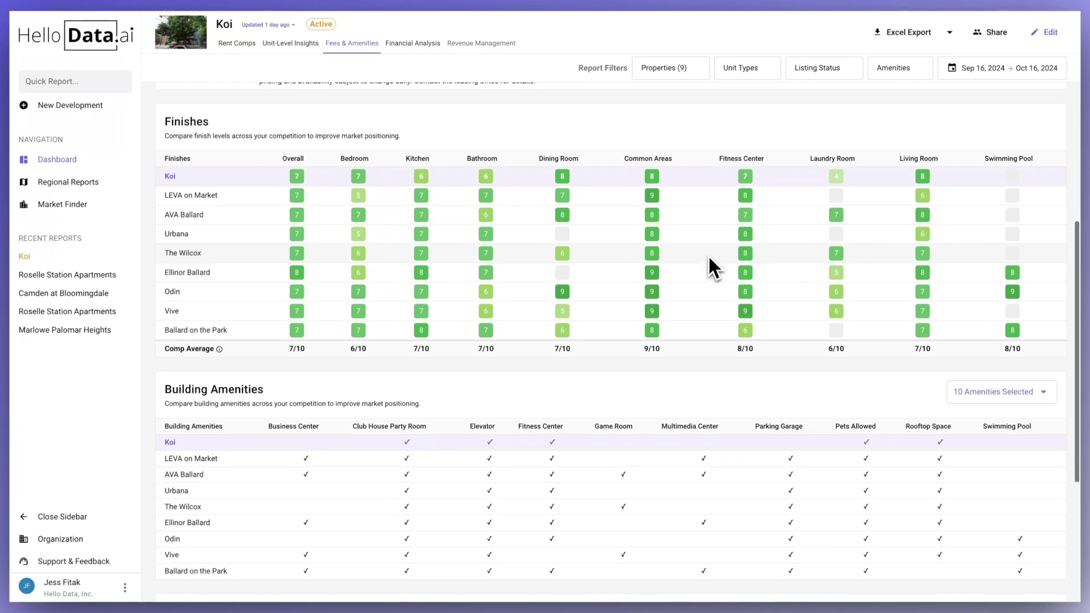
pyautogui.scroll(-5, 710, 250)
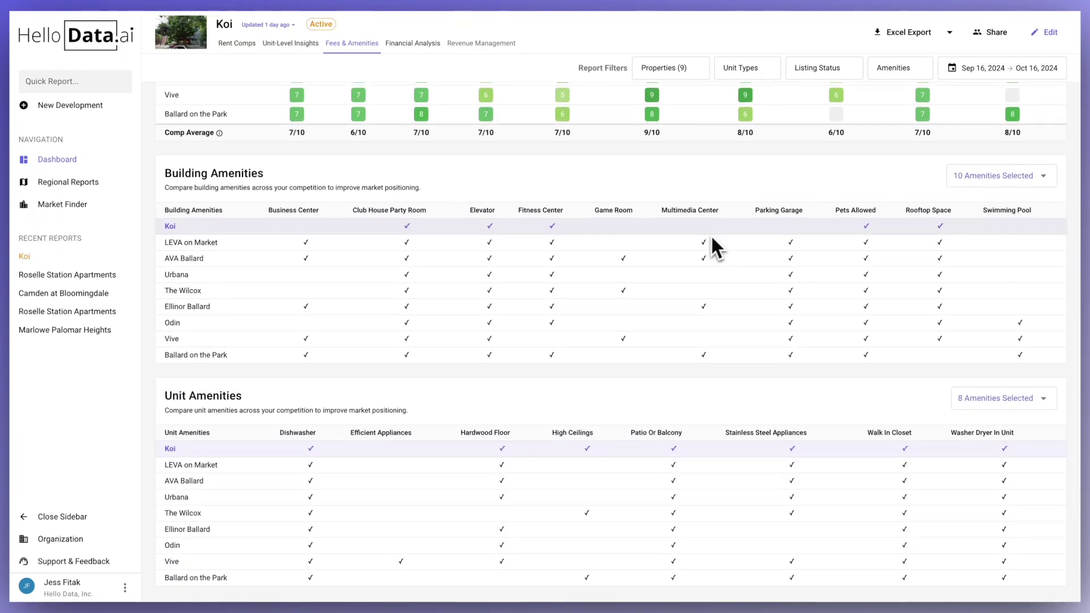
# - Add Art Studio to the building amenities and Custom Cabinets to the unit amenities comparisons
pyautogui.click(1009, 178)
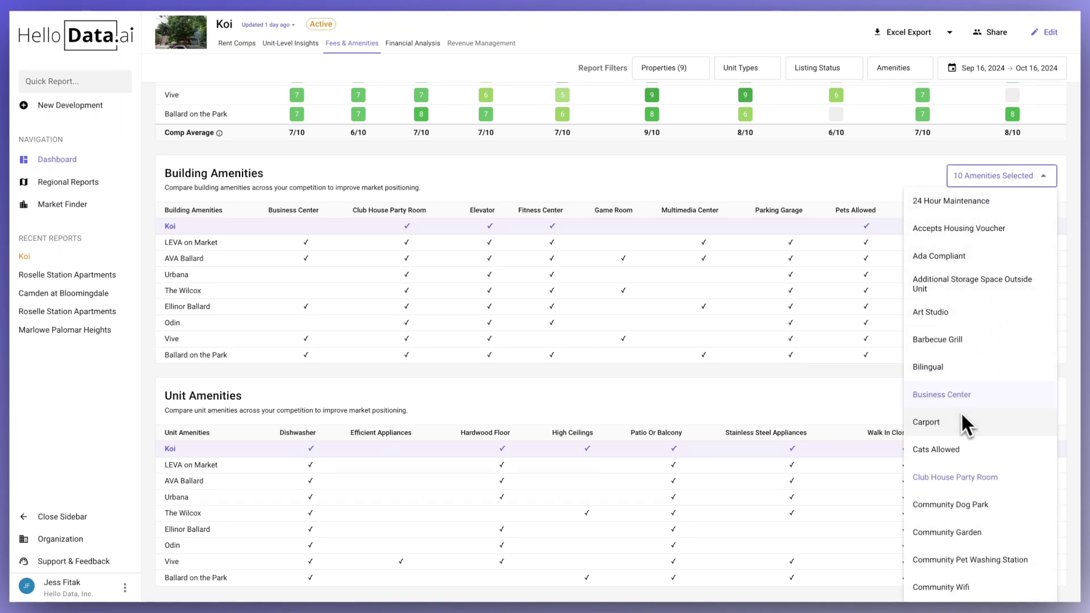
pyautogui.click(937, 312)
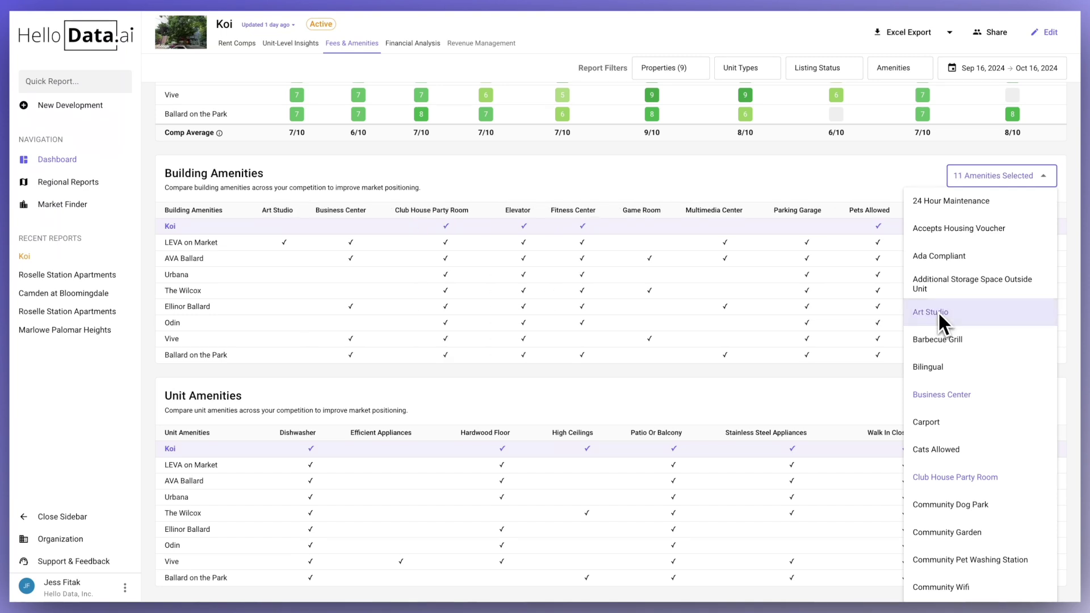
pyautogui.click(871, 400)
pyautogui.scroll(-2, 870, 401)
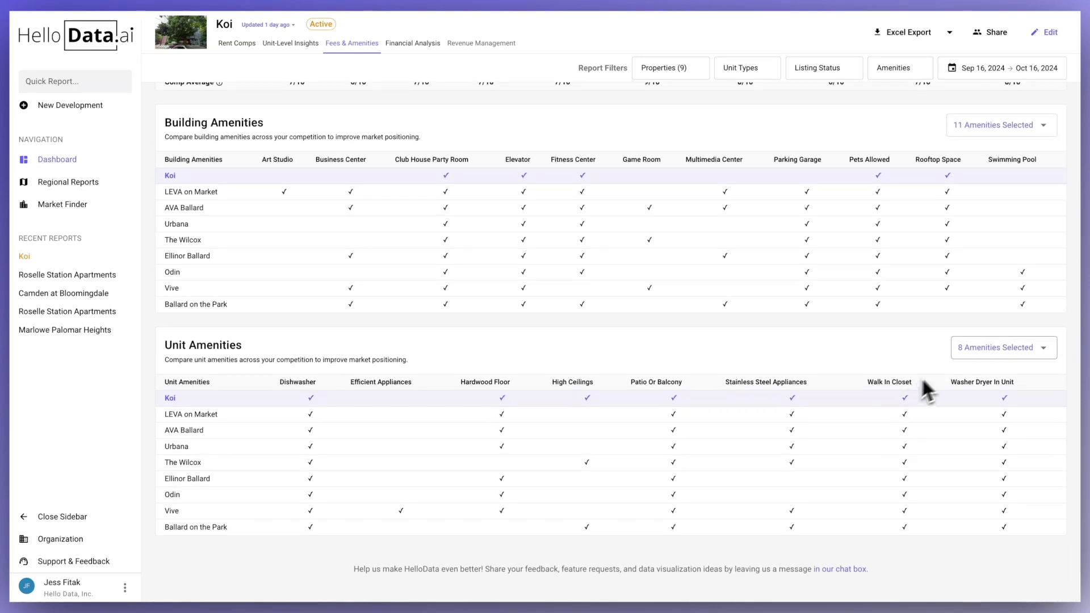
pyautogui.click(994, 349)
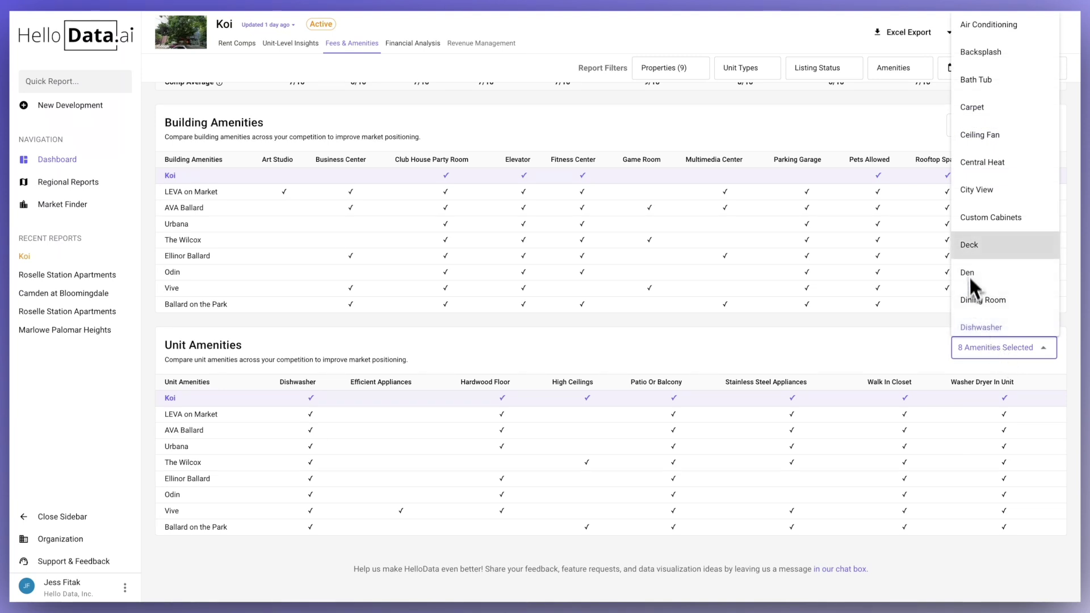
pyautogui.click(1004, 221)
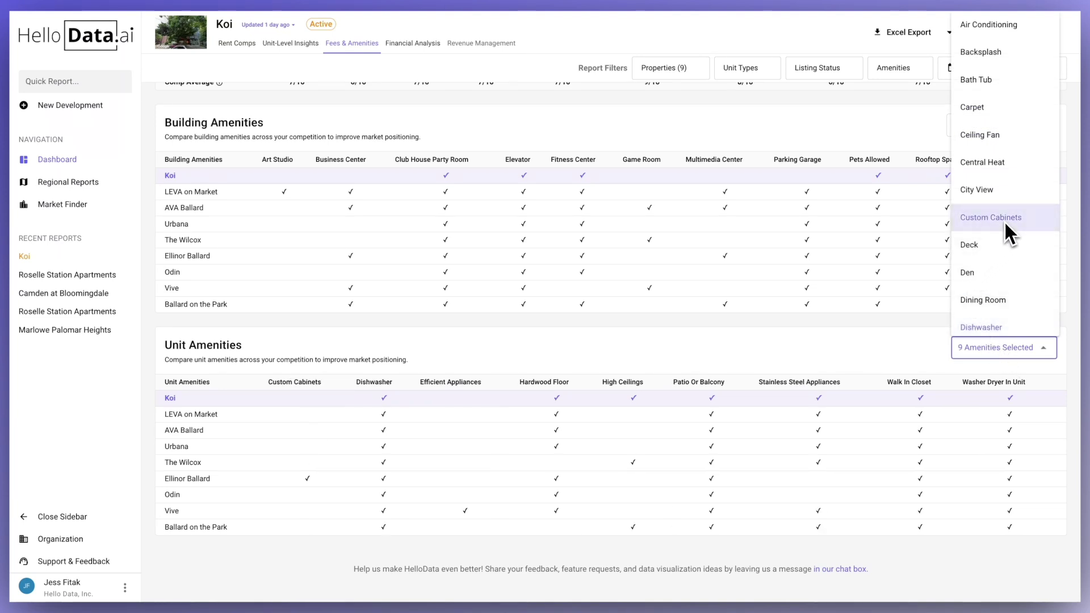
pyautogui.click(922, 351)
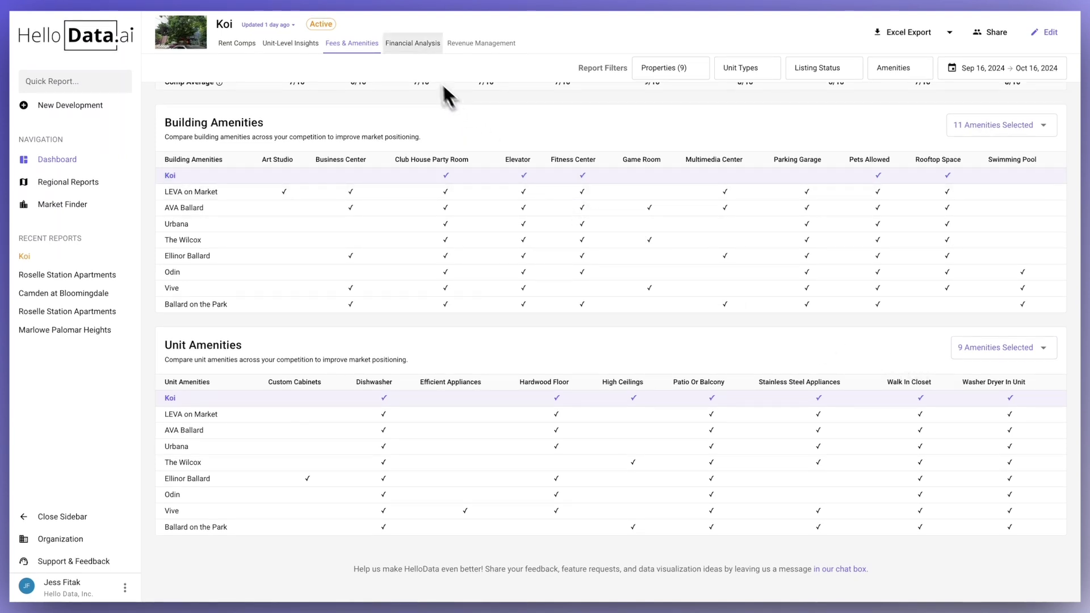
# - Review Koi's Financial Analysis and real estate taxes breakdown, then start a New Development
pyautogui.click(411, 50)
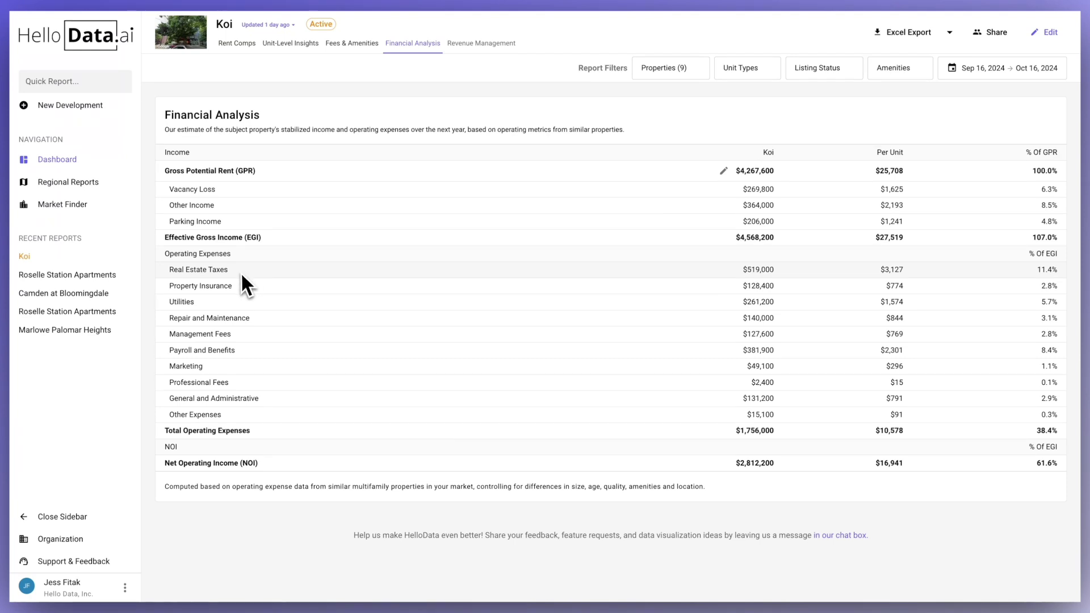
pyautogui.click(731, 273)
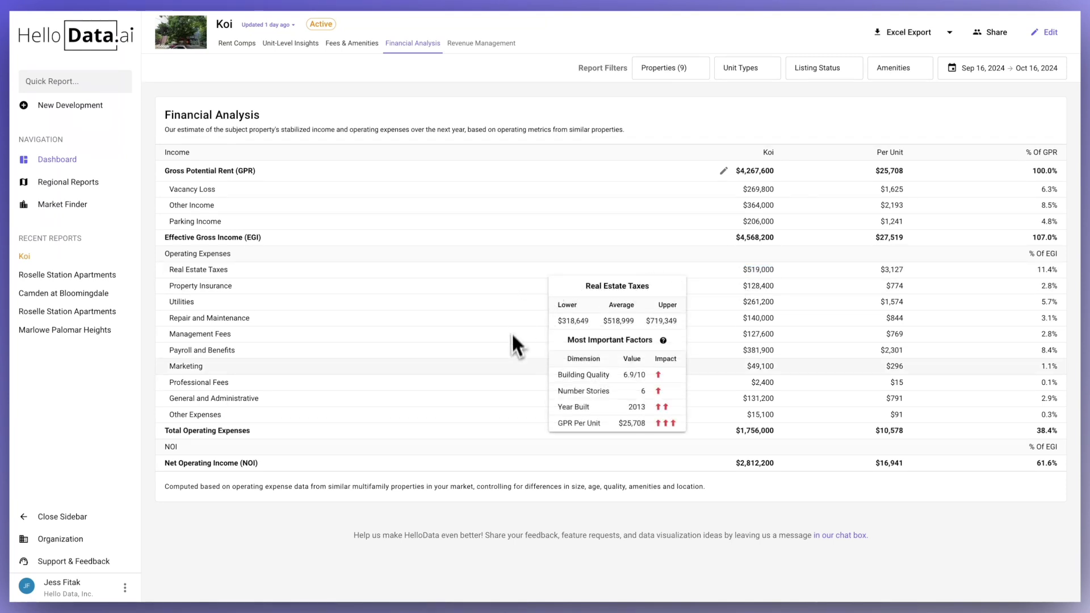
pyautogui.click(476, 467)
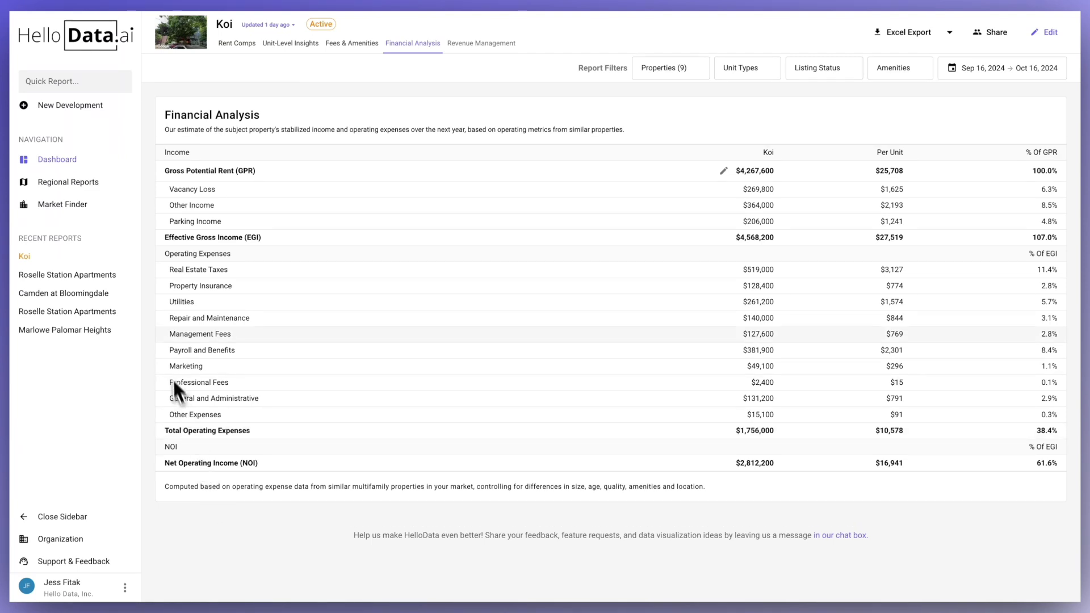
pyautogui.click(107, 107)
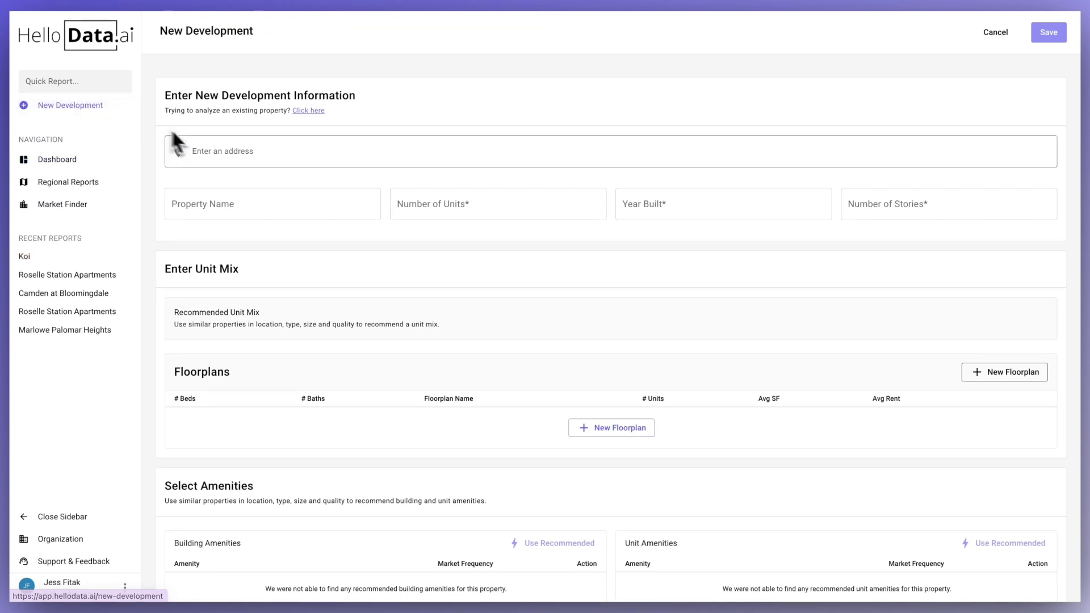
# - Set the address to 123 Main St, West Chicago and name it 'Main in West Chicago'
pyautogui.click(233, 154)
pyautogui.write('123 main')
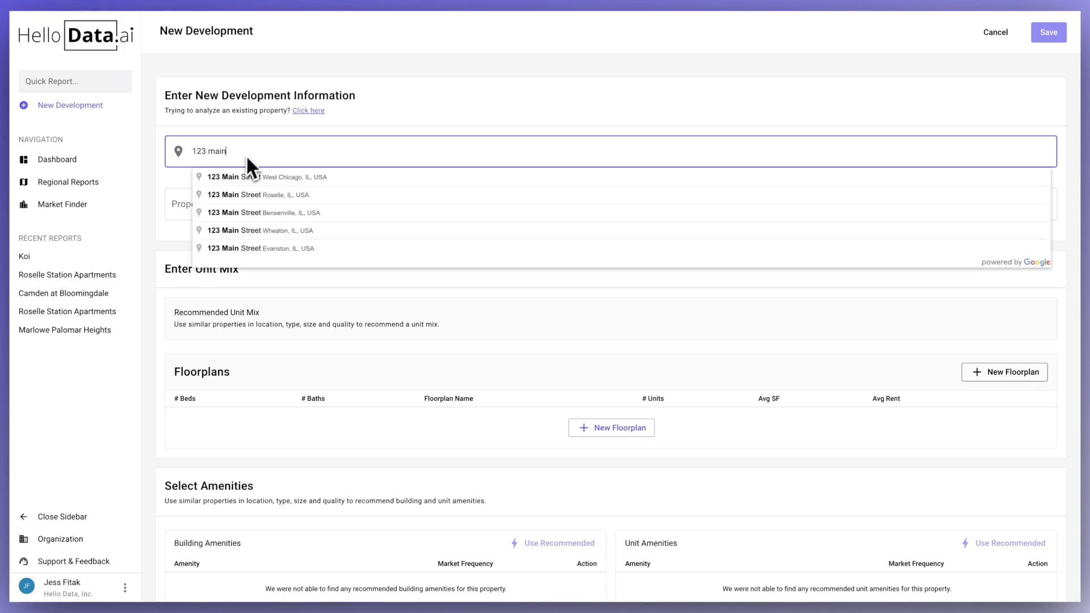
pyautogui.click(288, 175)
pyautogui.click(295, 199)
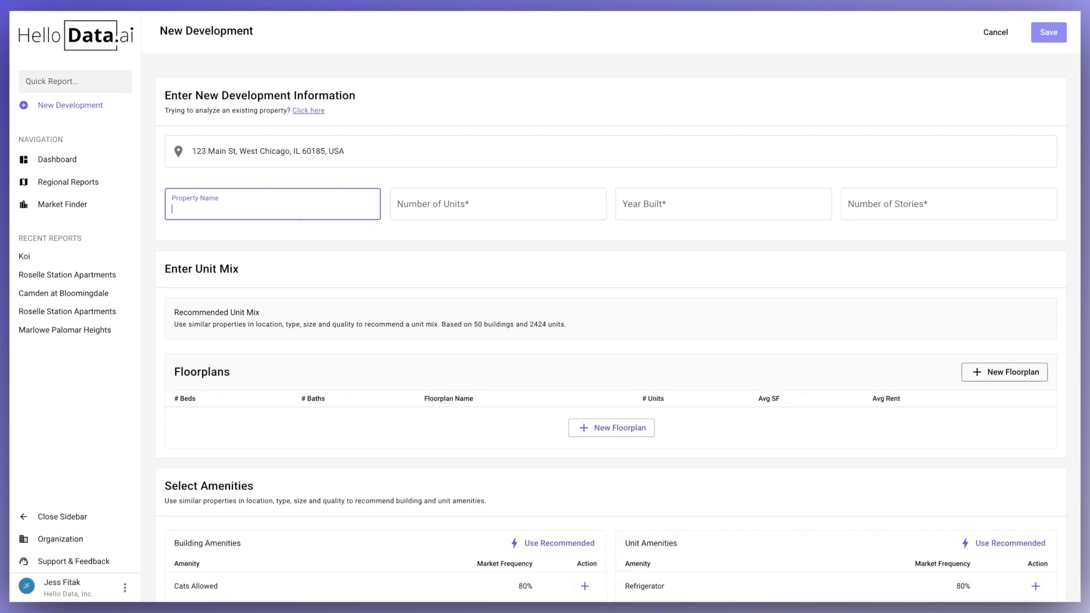
pyautogui.write('Main in West Chicago')
# - Enter 200 units, year built 2025 and 2 stories
pyautogui.click(445, 221)
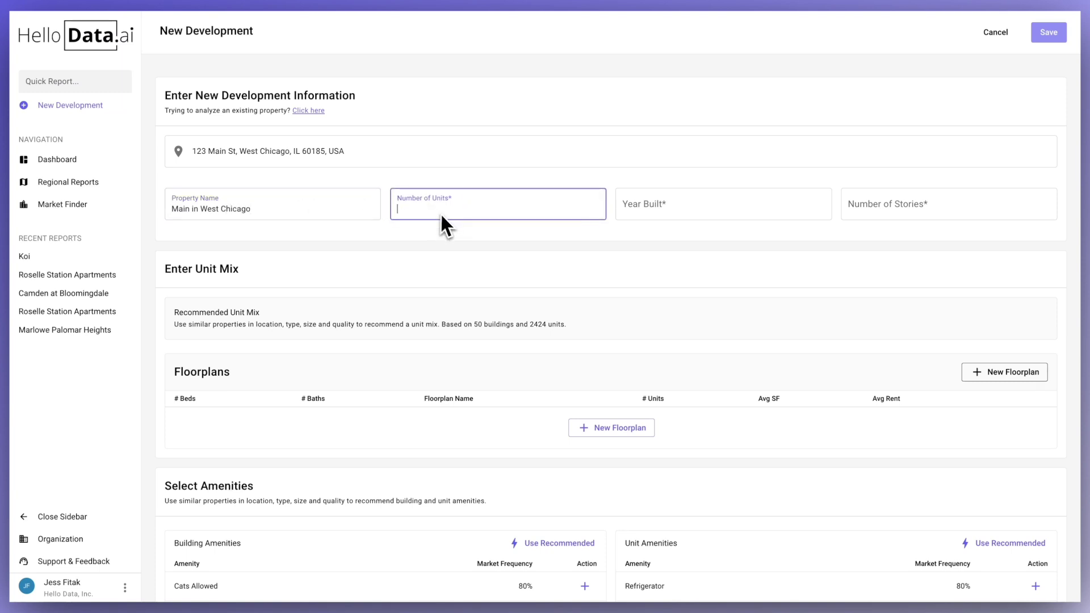
pyautogui.write('200')
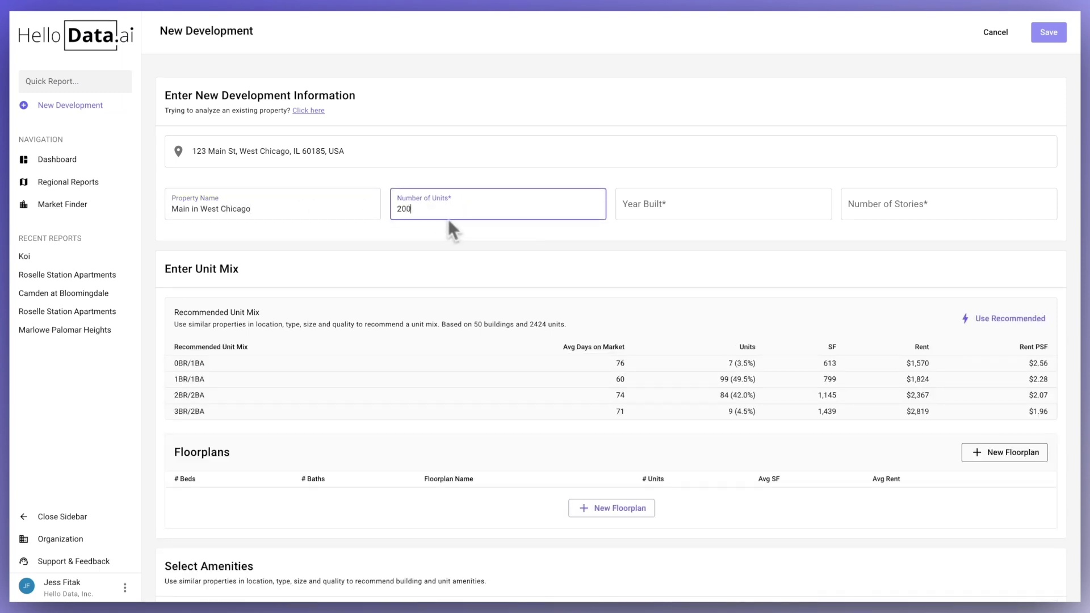
pyautogui.click(628, 214)
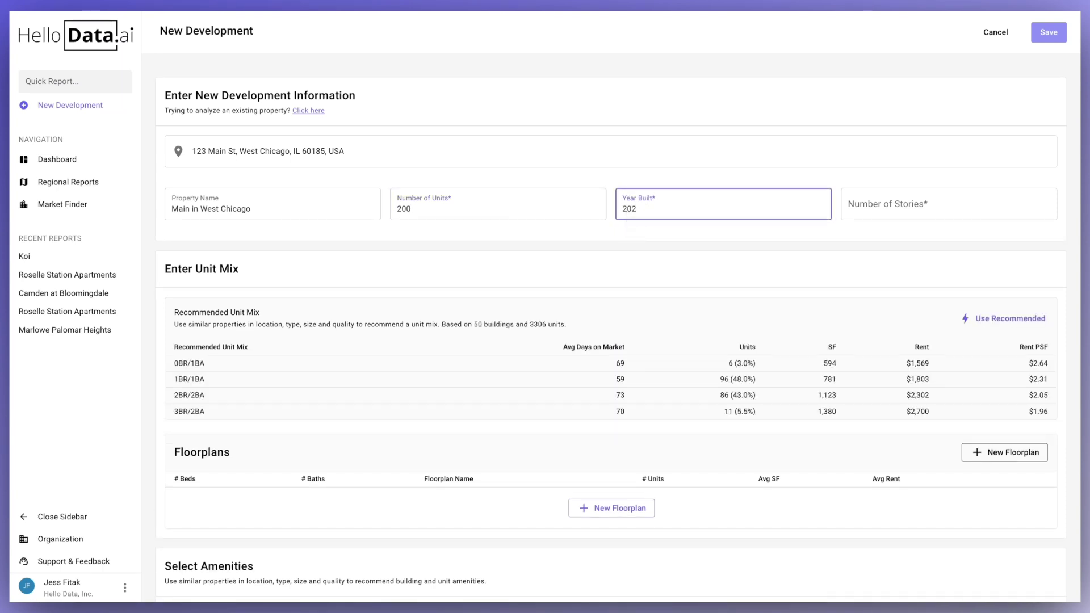
pyautogui.write('2025')
pyautogui.click(860, 209)
pyautogui.write('2')
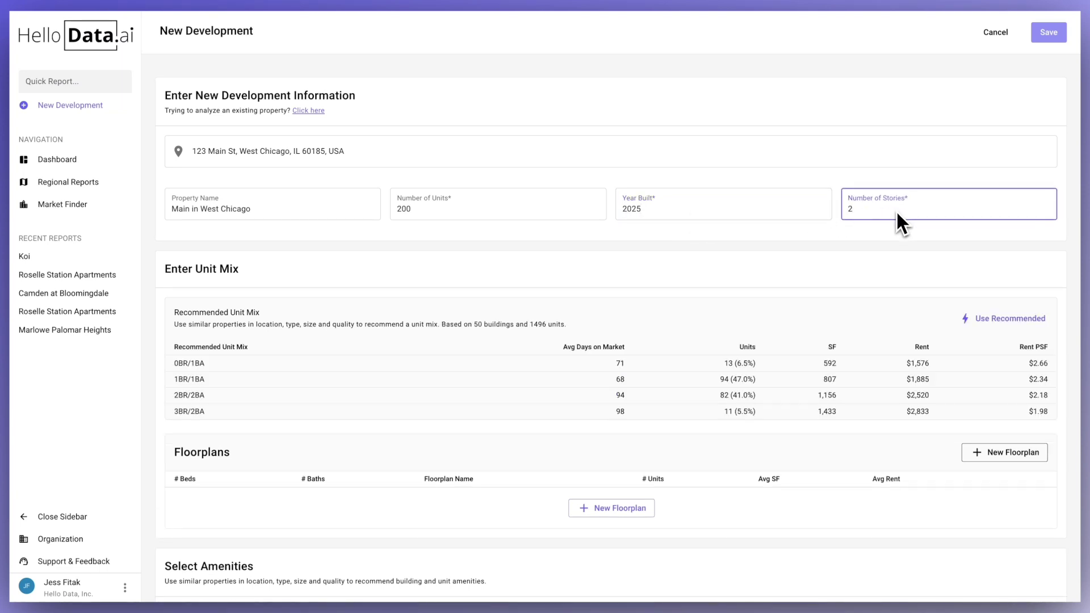
pyautogui.click(888, 247)
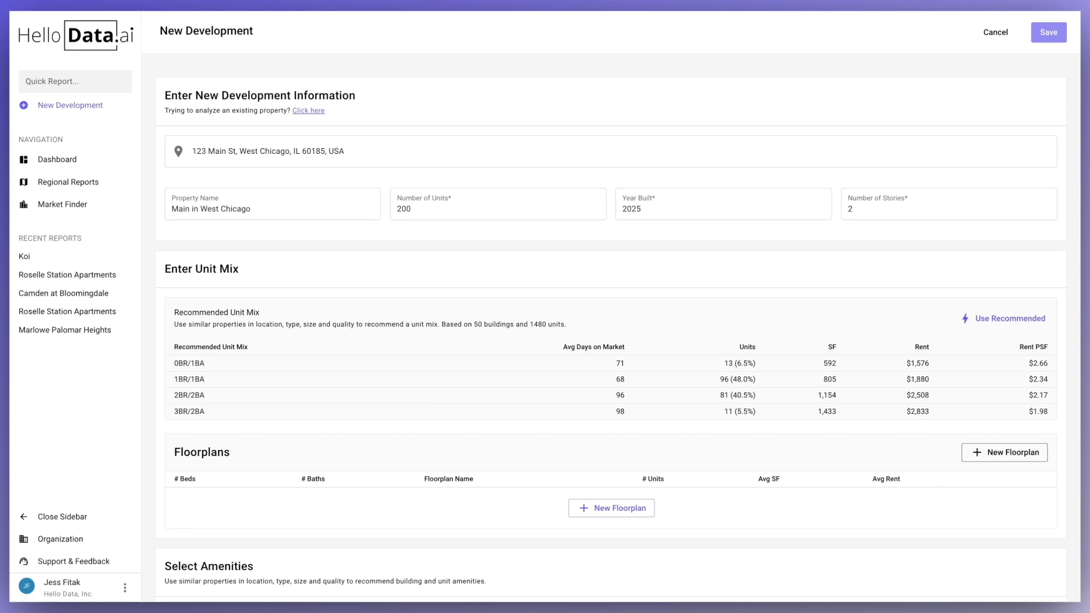
# - Apply the recommended unit mix, building amenities and unit amenities, and save the development
pyautogui.scroll(-3, 617, 325)
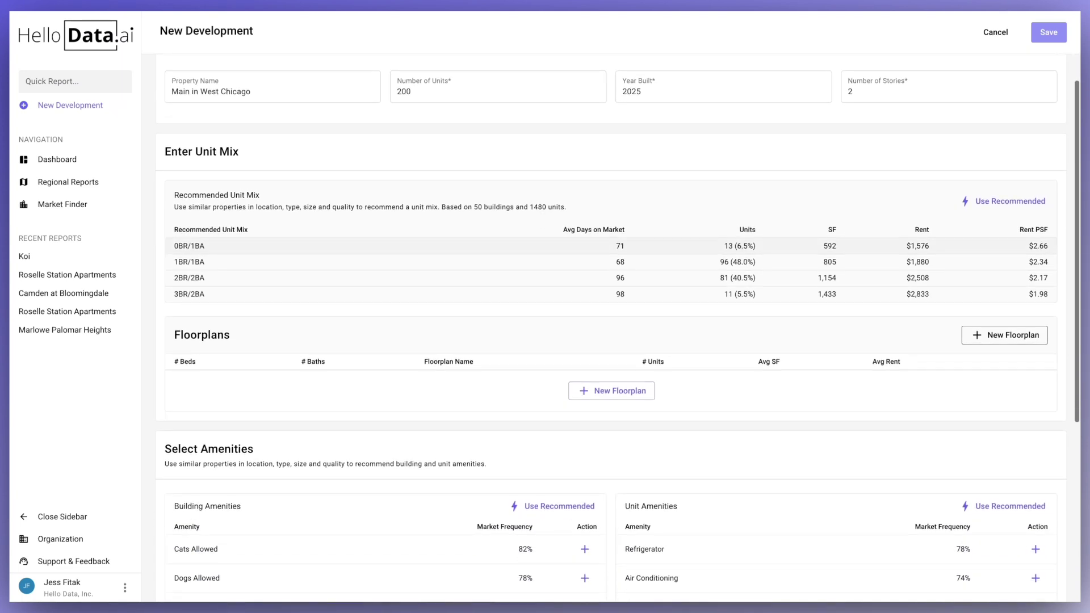
pyautogui.click(1003, 201)
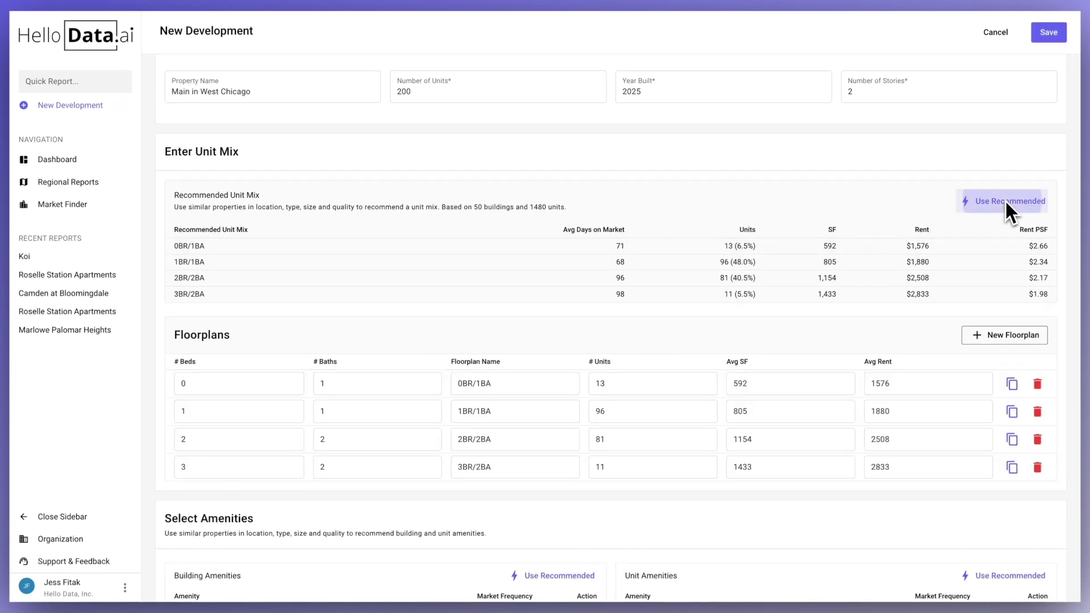
pyautogui.scroll(-3, 1005, 200)
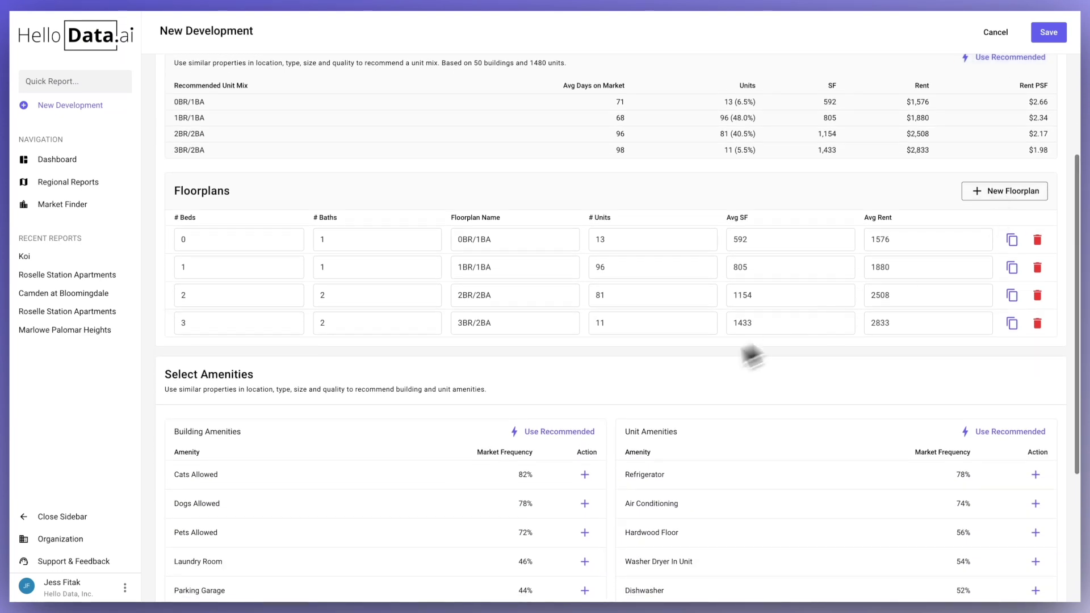
pyautogui.click(565, 432)
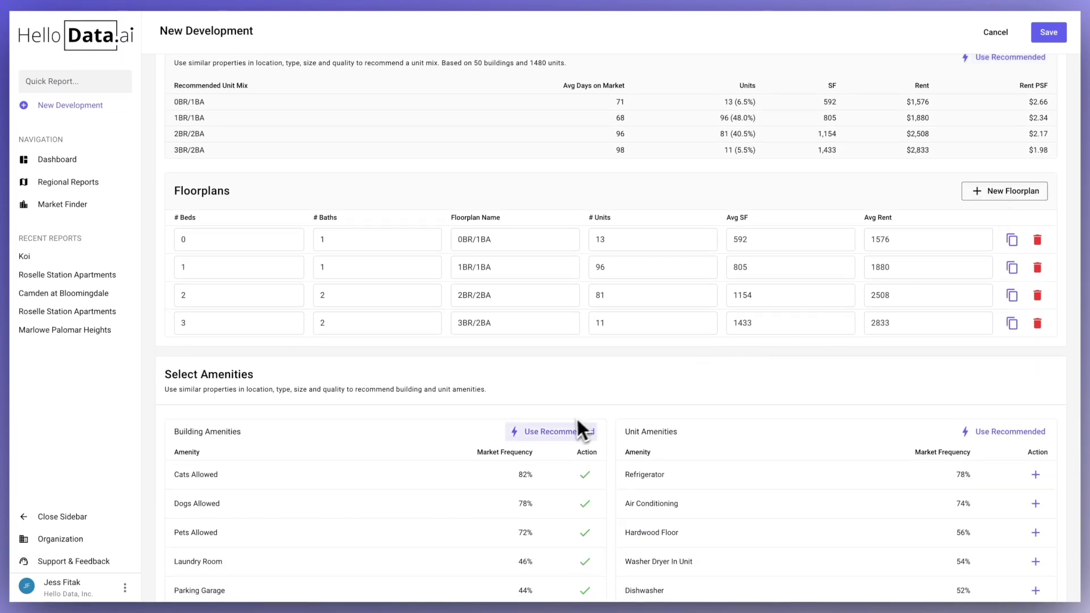
pyautogui.click(995, 435)
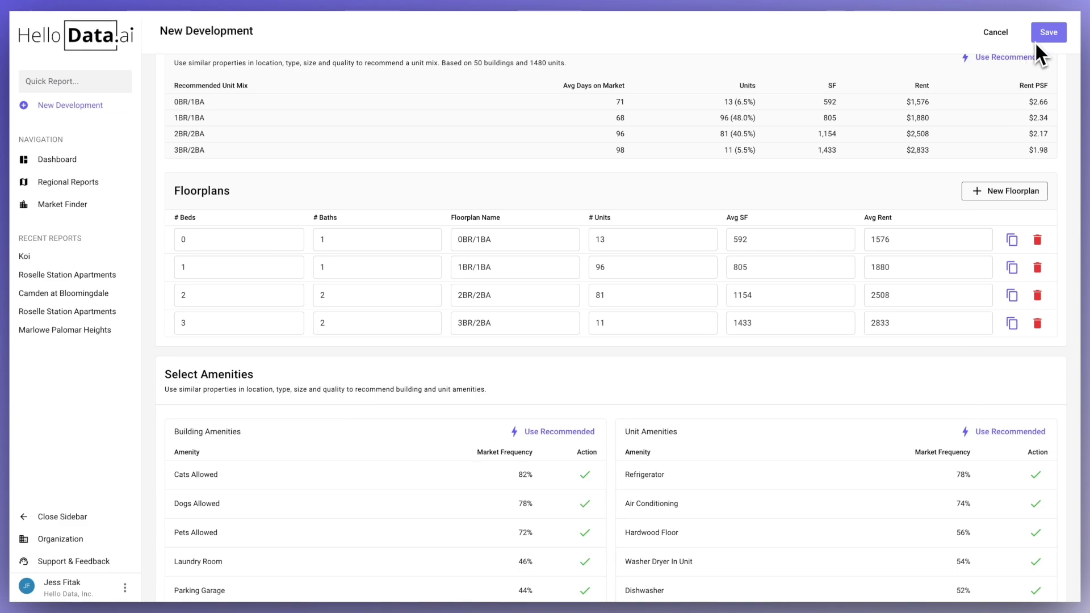
pyautogui.click(1047, 32)
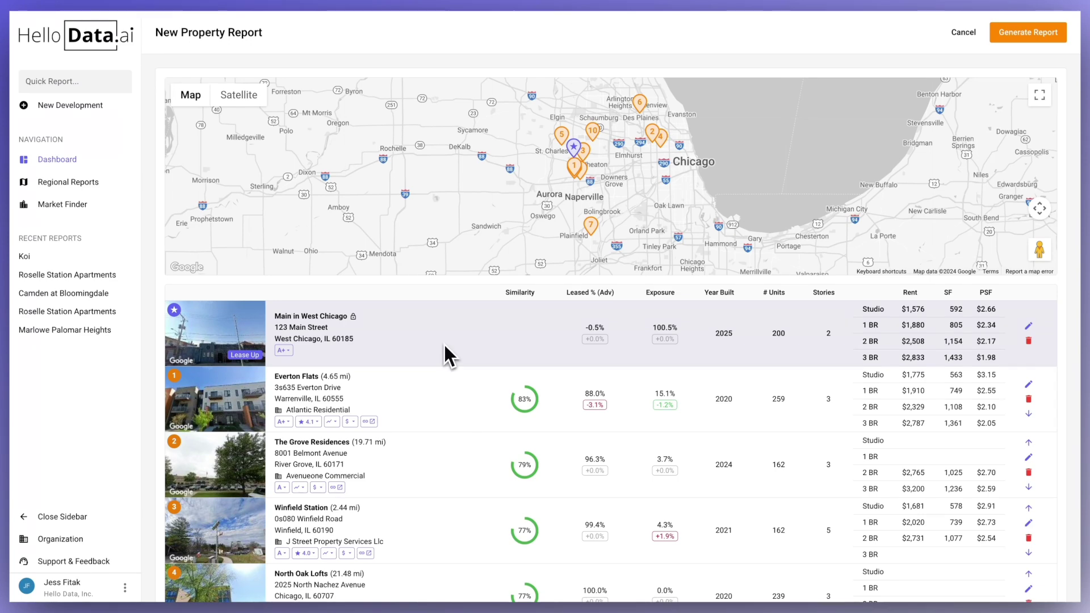
# - Scroll the Main in West Chicago report to review its comps, led by Everton Flats at 83%
pyautogui.scroll(-3, 444, 343)
pyautogui.scroll(2, 444, 339)
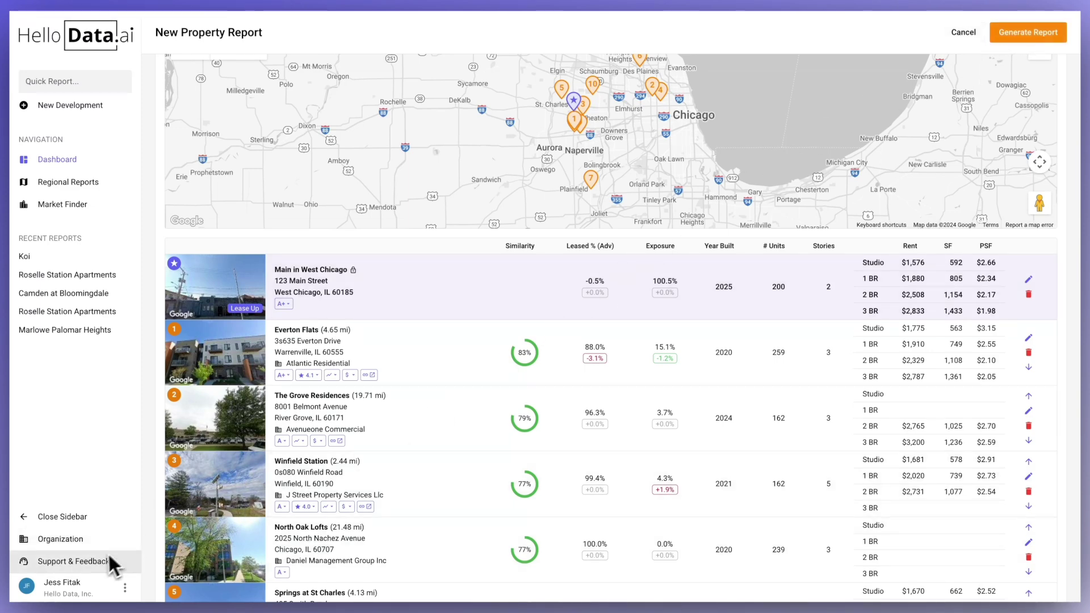
# - Open Support & Feedback and start a new conversation with the support team
pyautogui.click(87, 564)
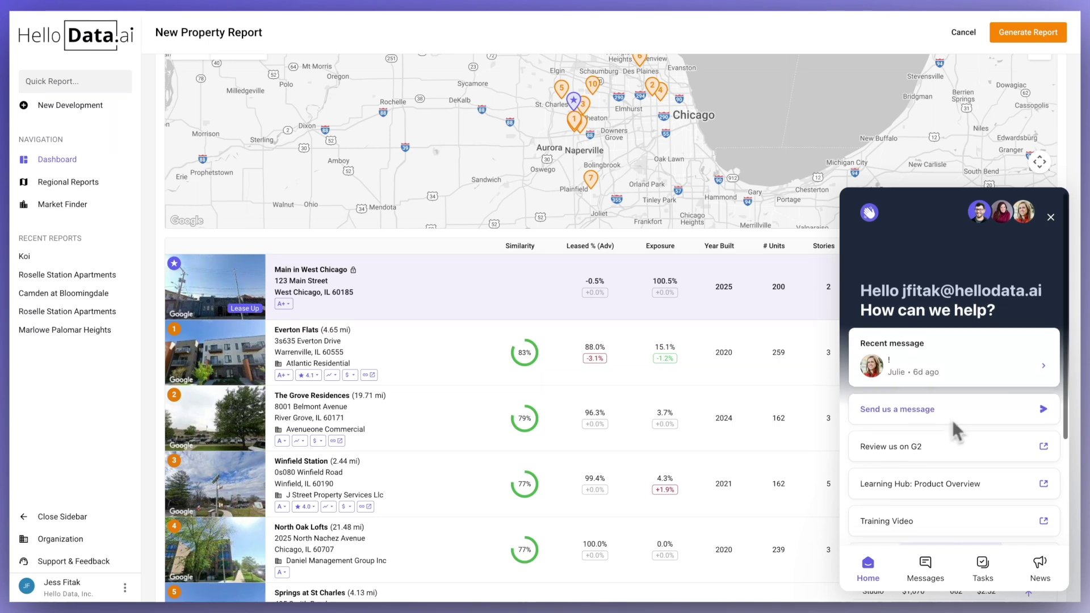
pyautogui.scroll(-1, 952, 420)
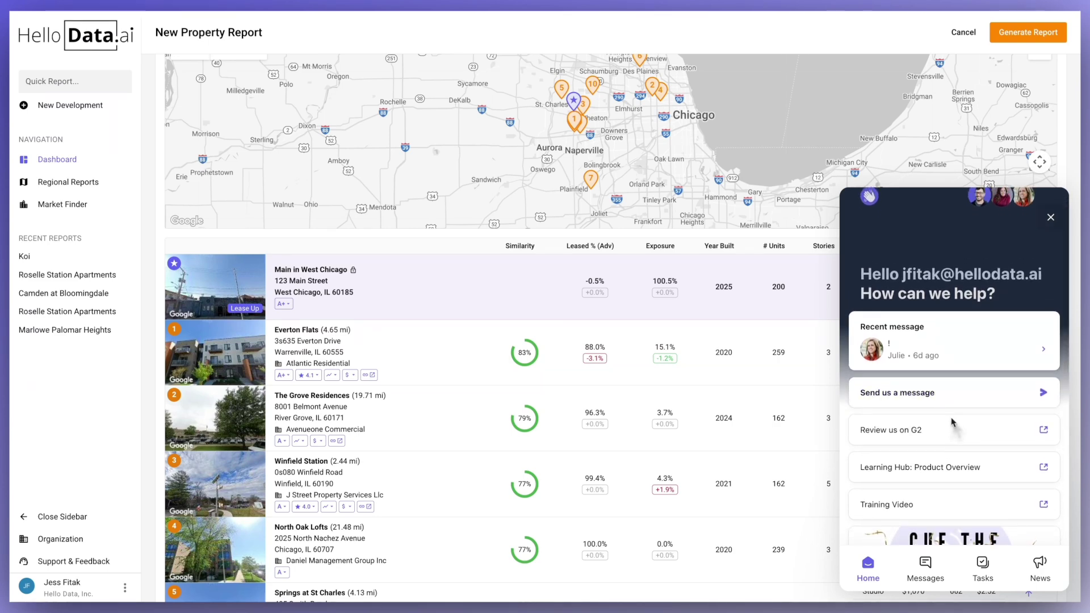
pyautogui.scroll(-2, 952, 418)
pyautogui.scroll(-2, 952, 421)
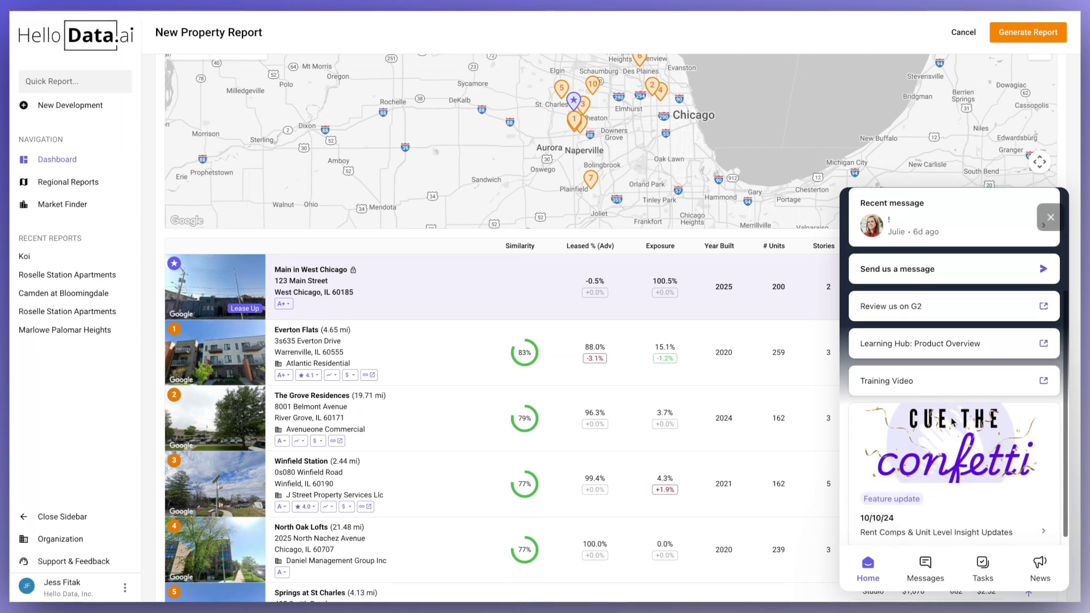
pyautogui.click(896, 276)
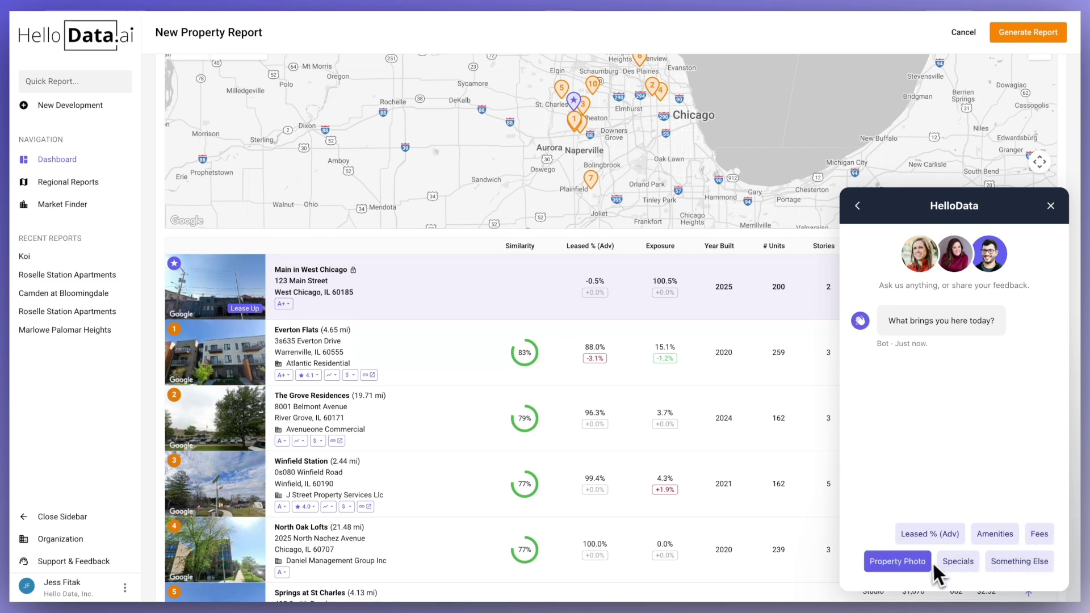
# - Choose Fees as the topic and send the message 'Help please!'
pyautogui.click(1037, 533)
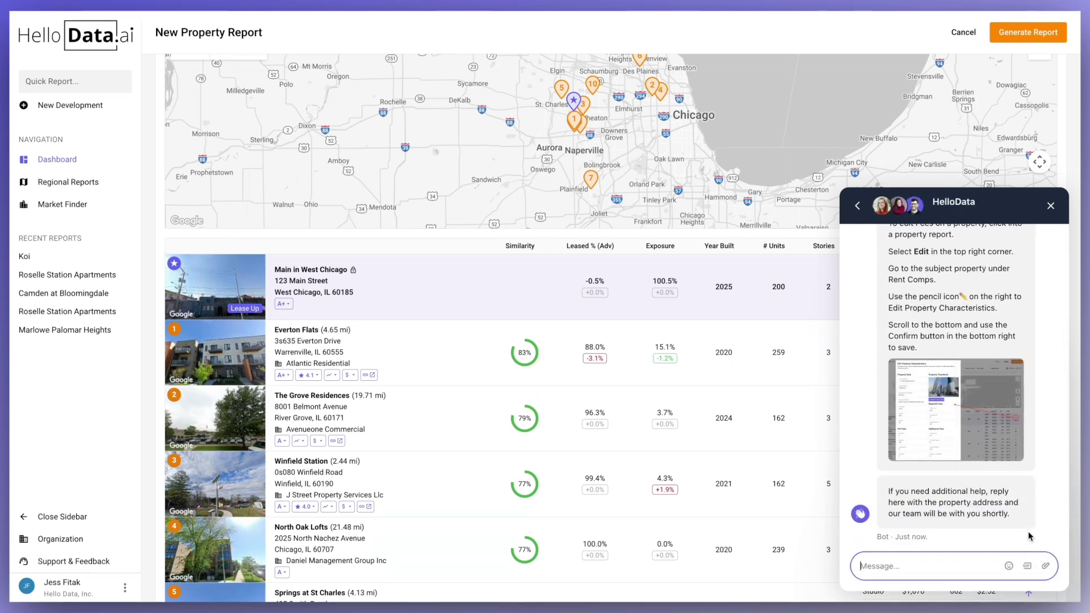
pyautogui.write('Help pl')
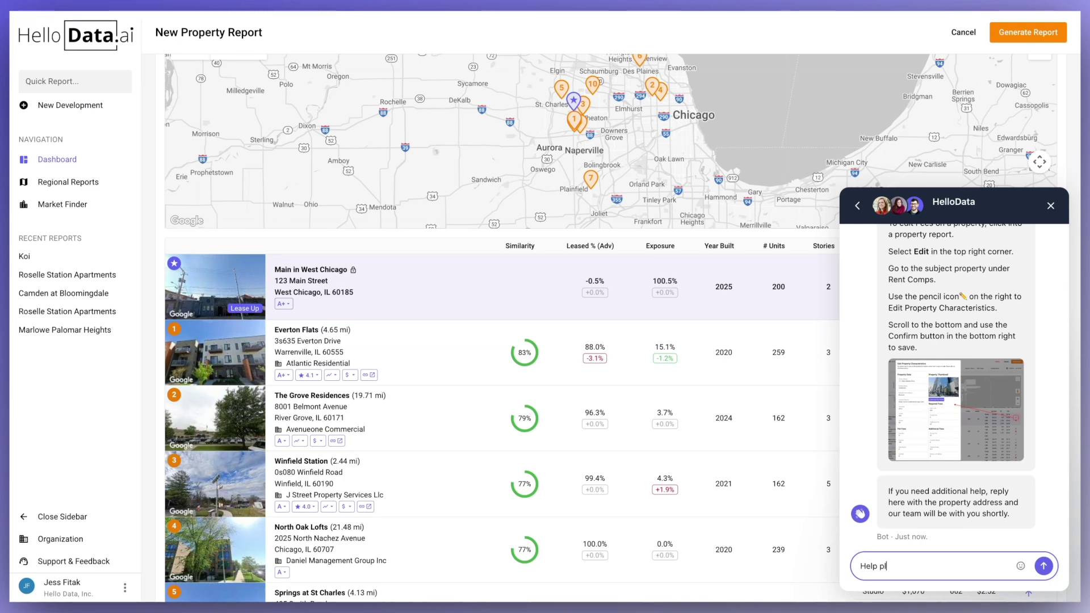
pyautogui.write('ease!')
pyautogui.press('Return')
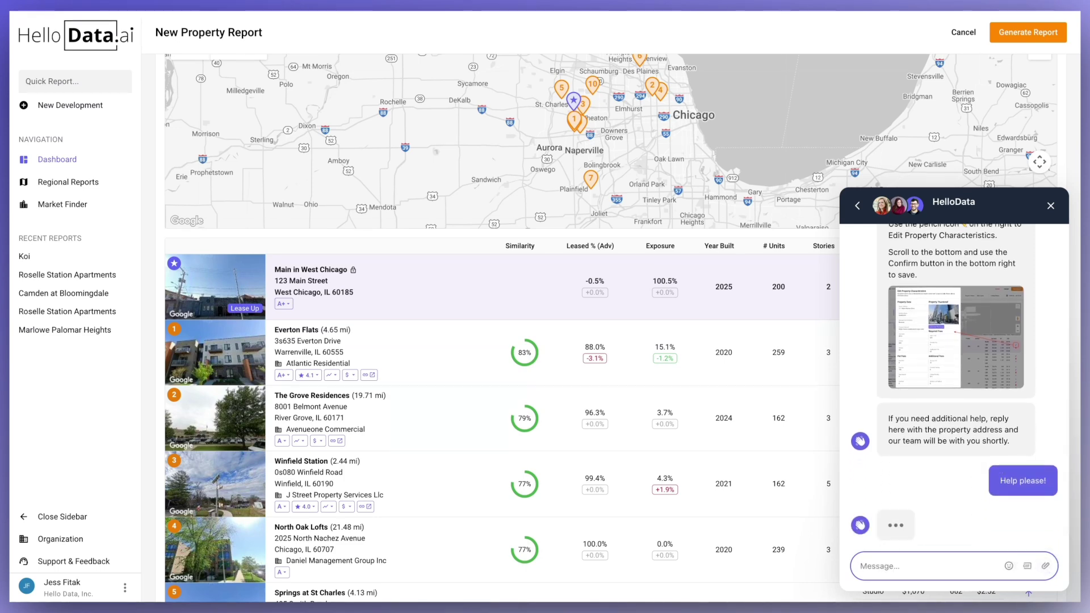